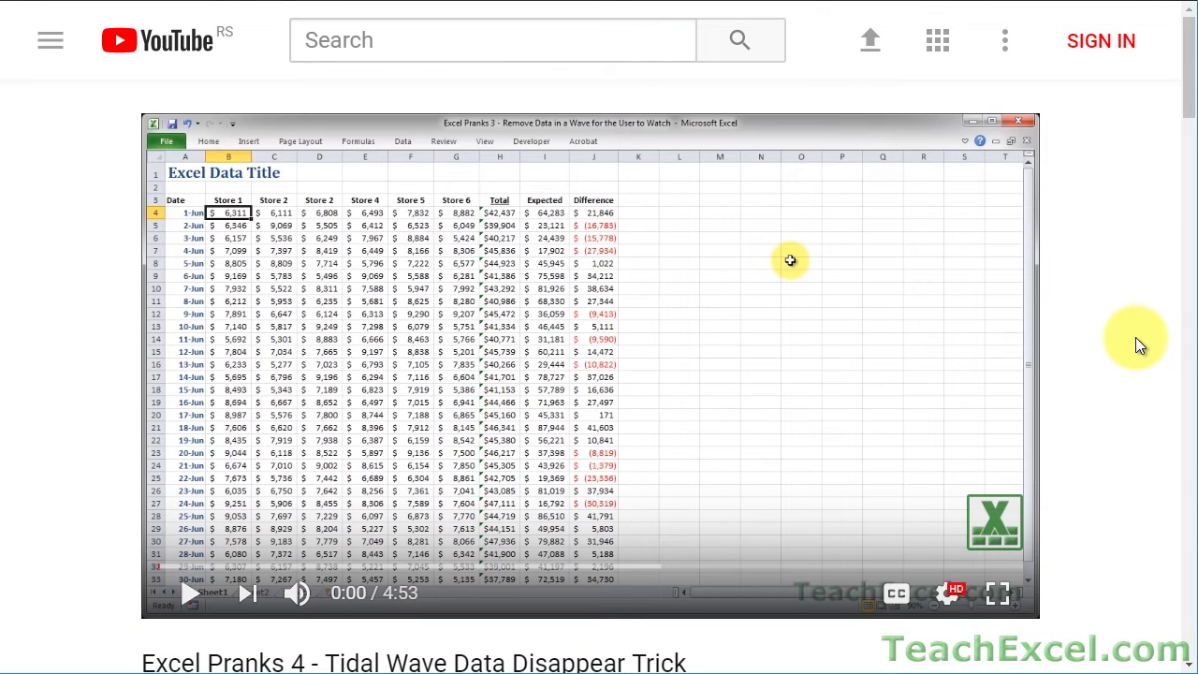
# Step: Open the Excel file link in the video description, then subscribe to the TeachExcel channel and turn on its notifications
pyautogui.scroll(-5, 1136, 337)
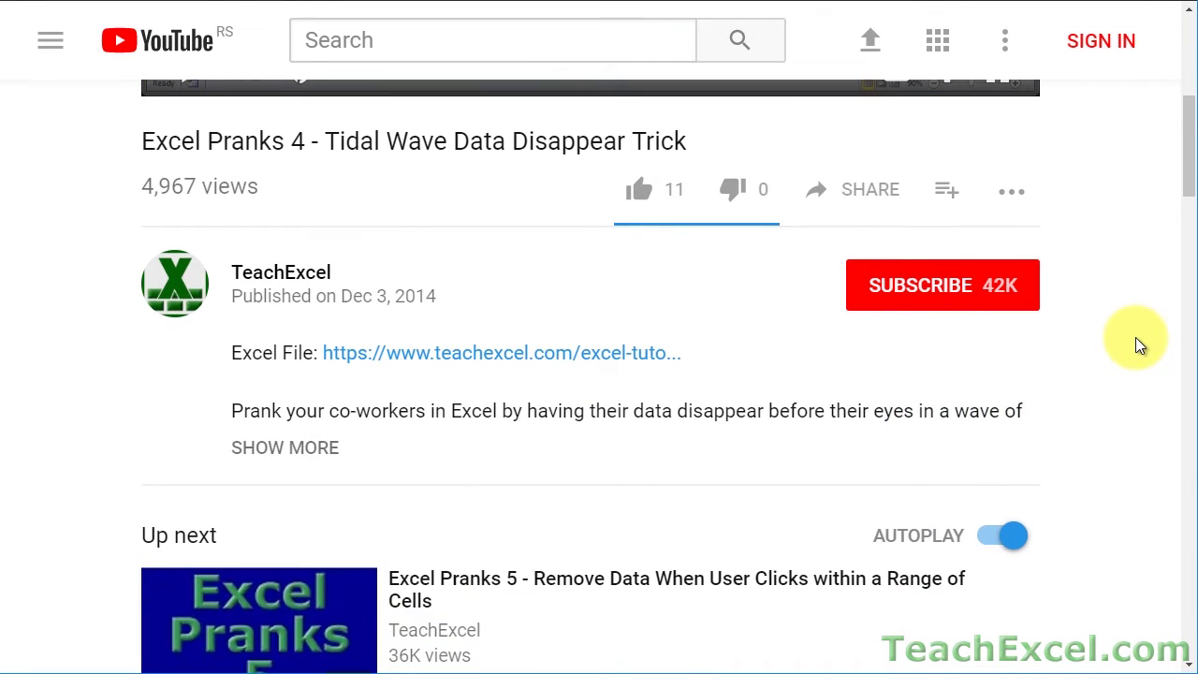
pyautogui.click(428, 365)
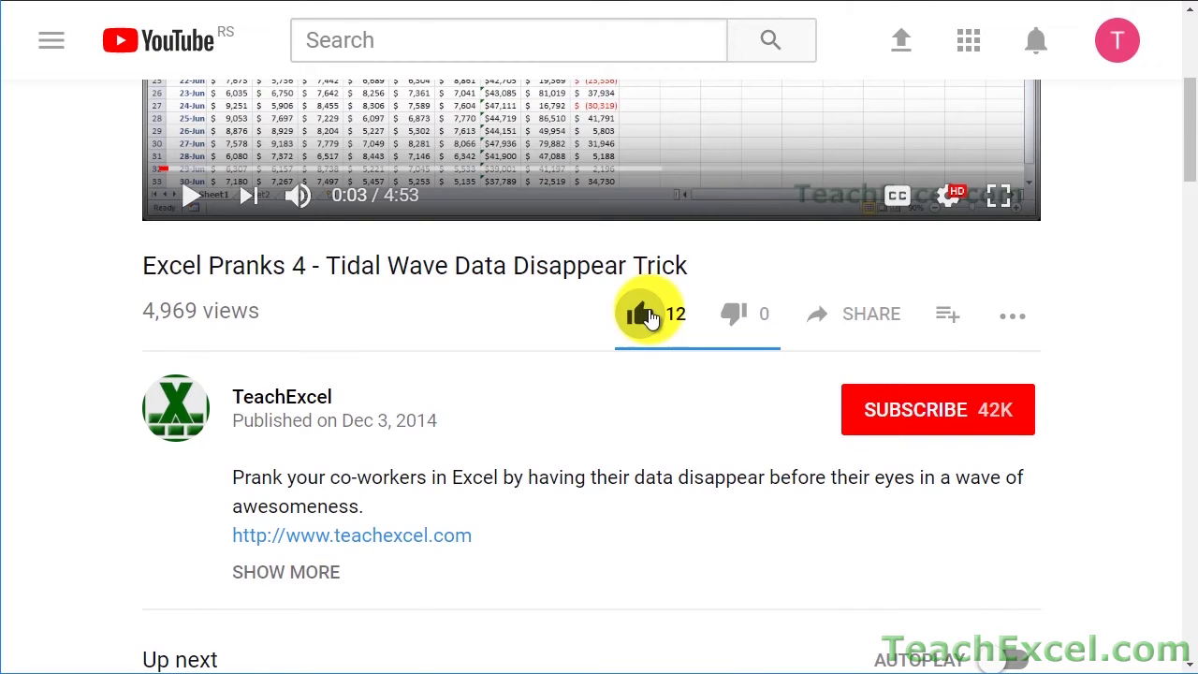
pyautogui.click(875, 412)
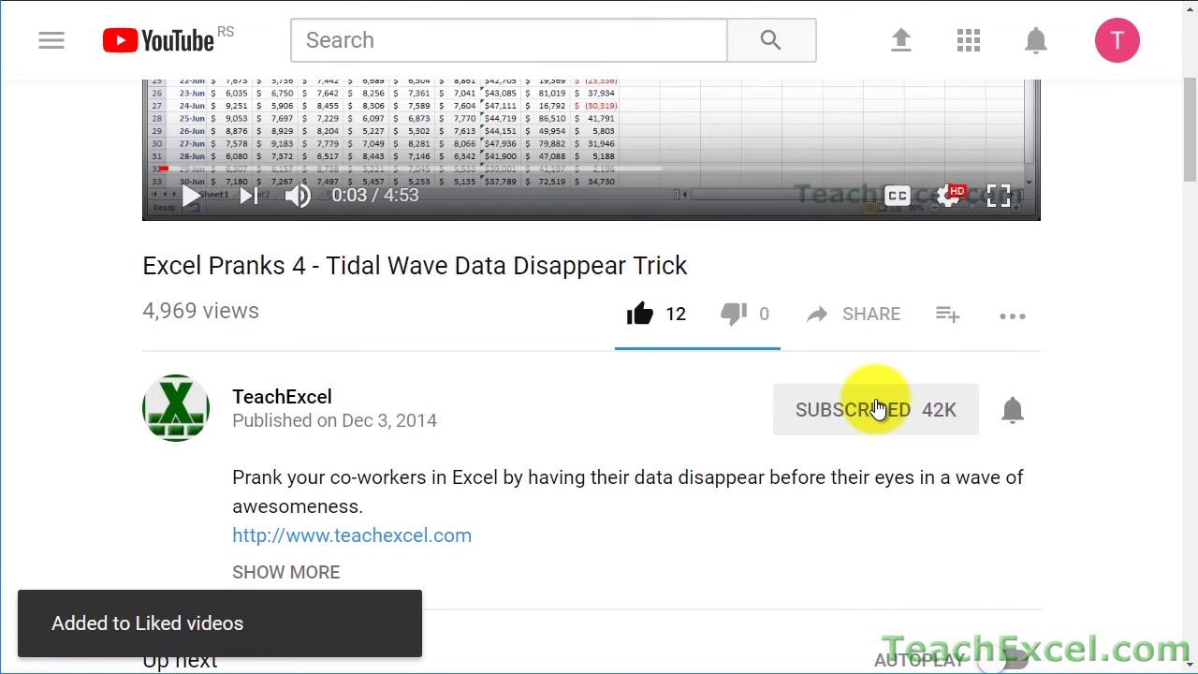
pyautogui.click(1018, 420)
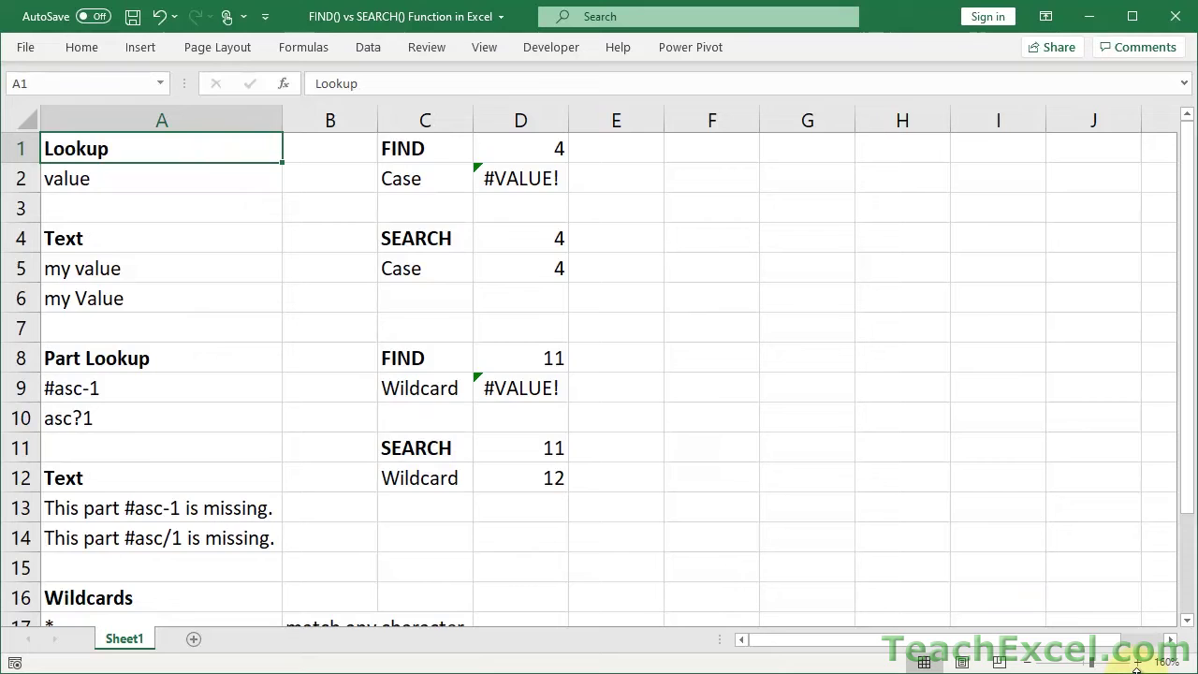
# Step: Enter the formula =FIND("a","cba") in the empty cell F1
pyautogui.click(1138, 662)
pyautogui.click(1139, 662)
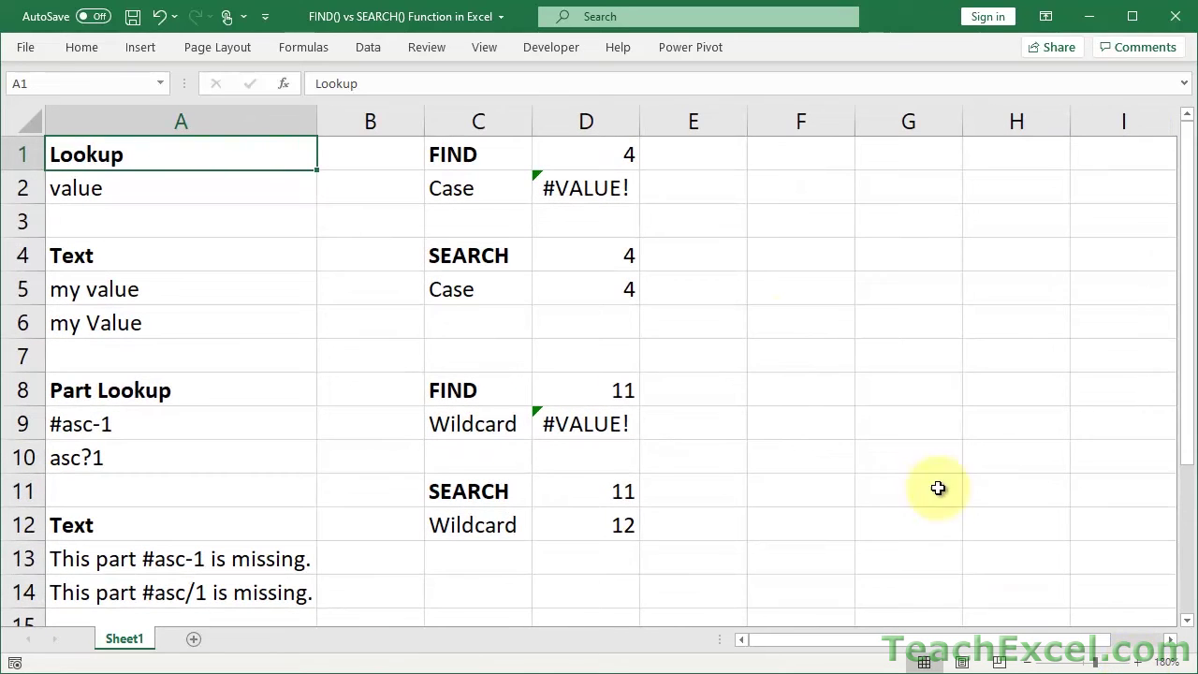
pyautogui.hscroll(3, 804, 315)
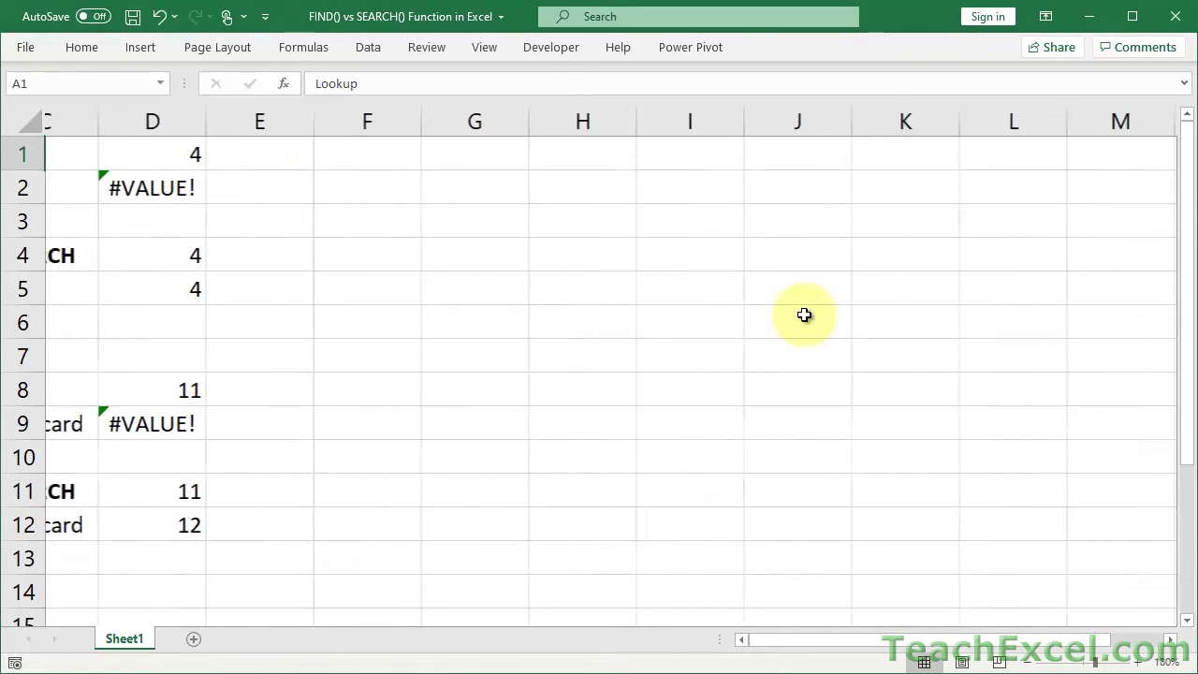
pyautogui.click(308, 159)
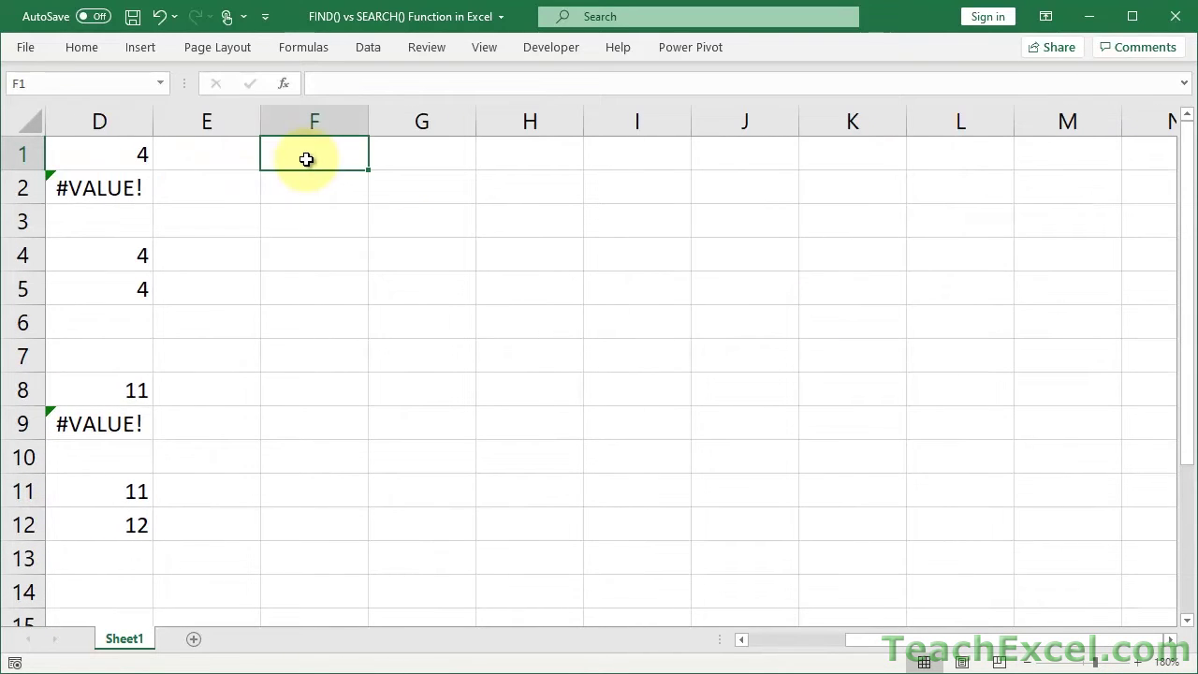
pyautogui.write('=find')
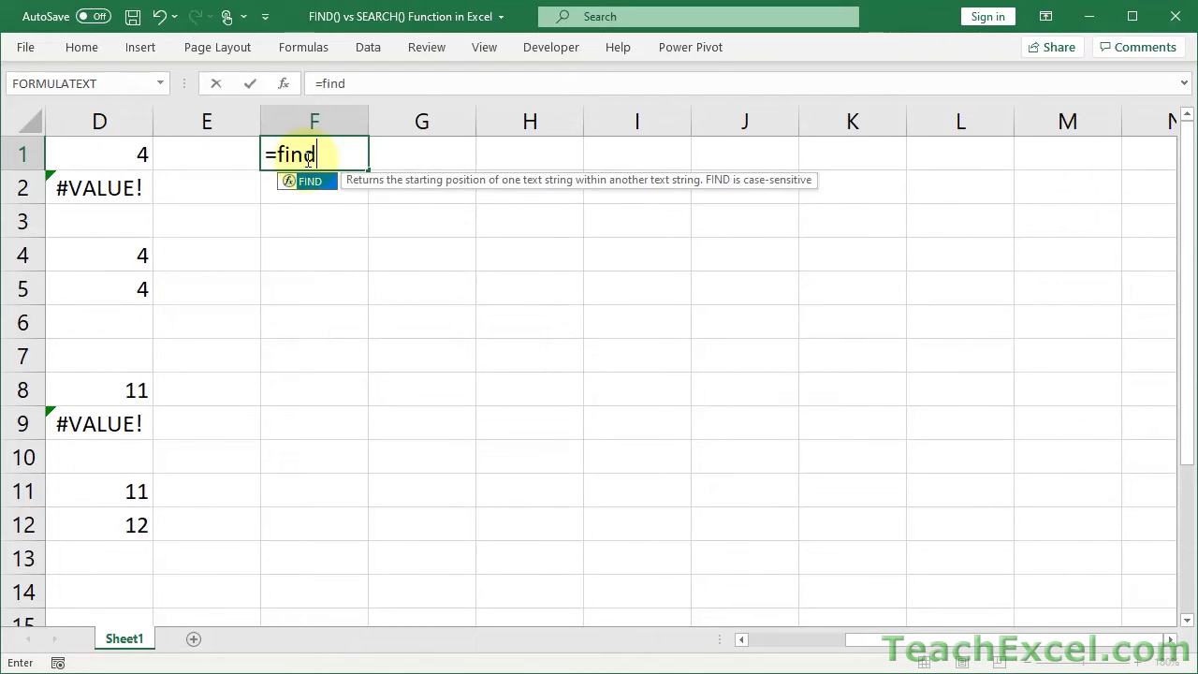
pyautogui.press('Tab')
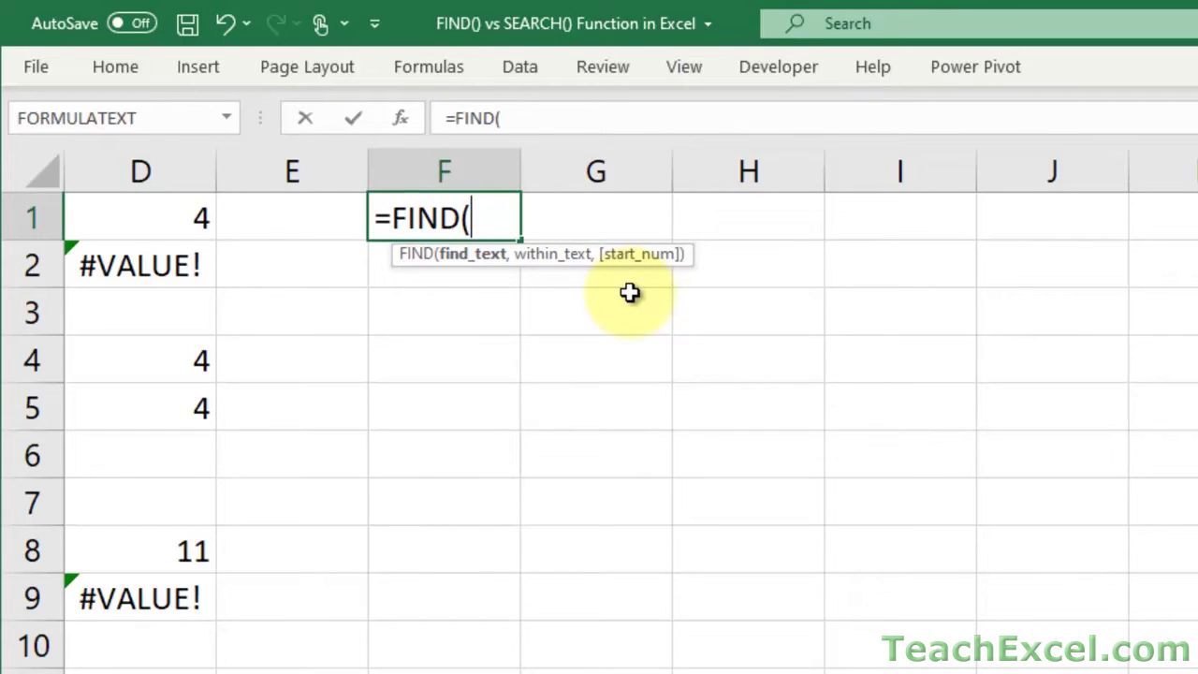
pyautogui.write('"a"')
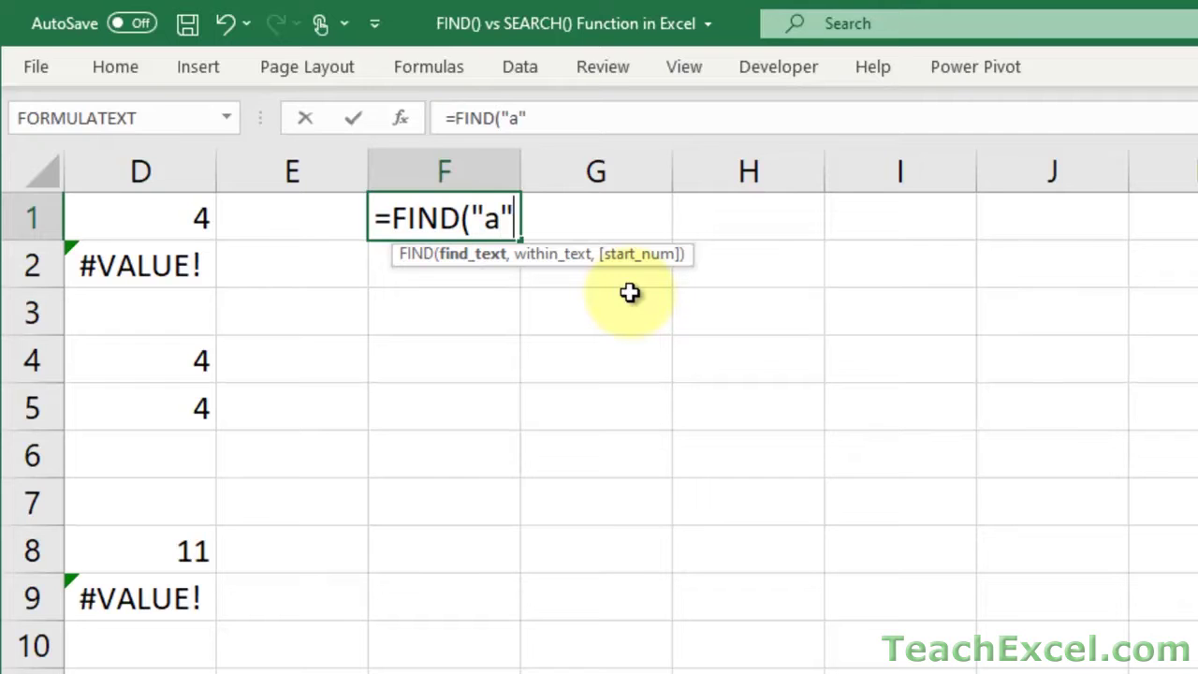
pyautogui.write(',"')
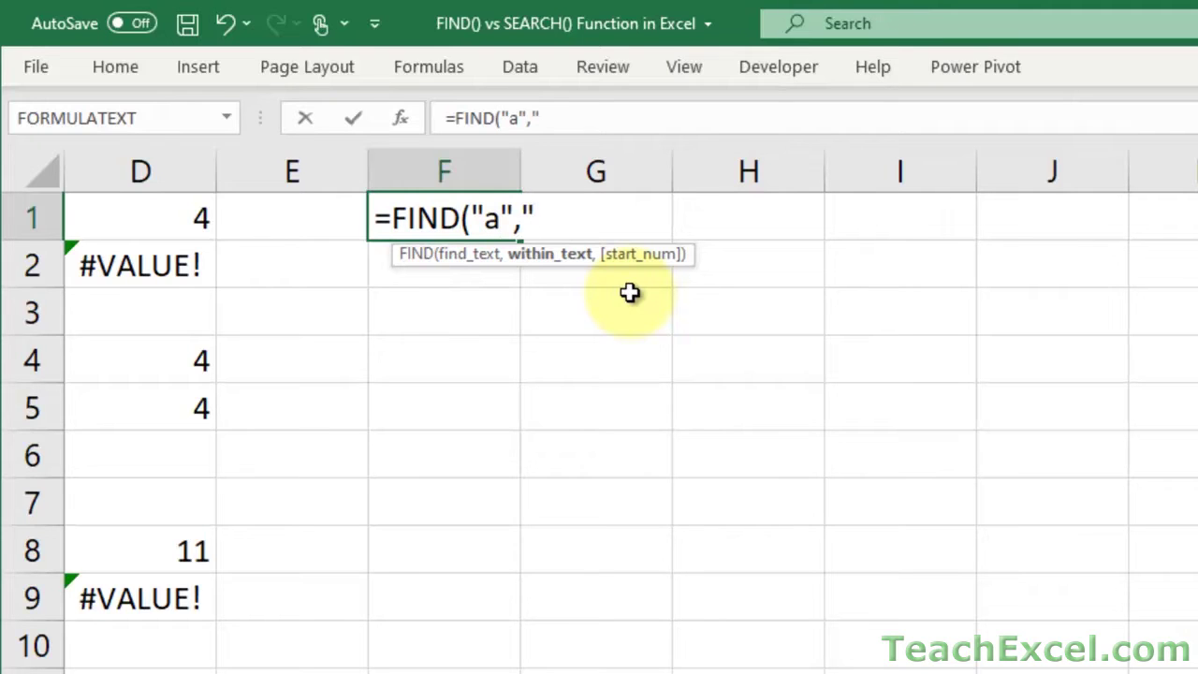
pyautogui.write('cba"')
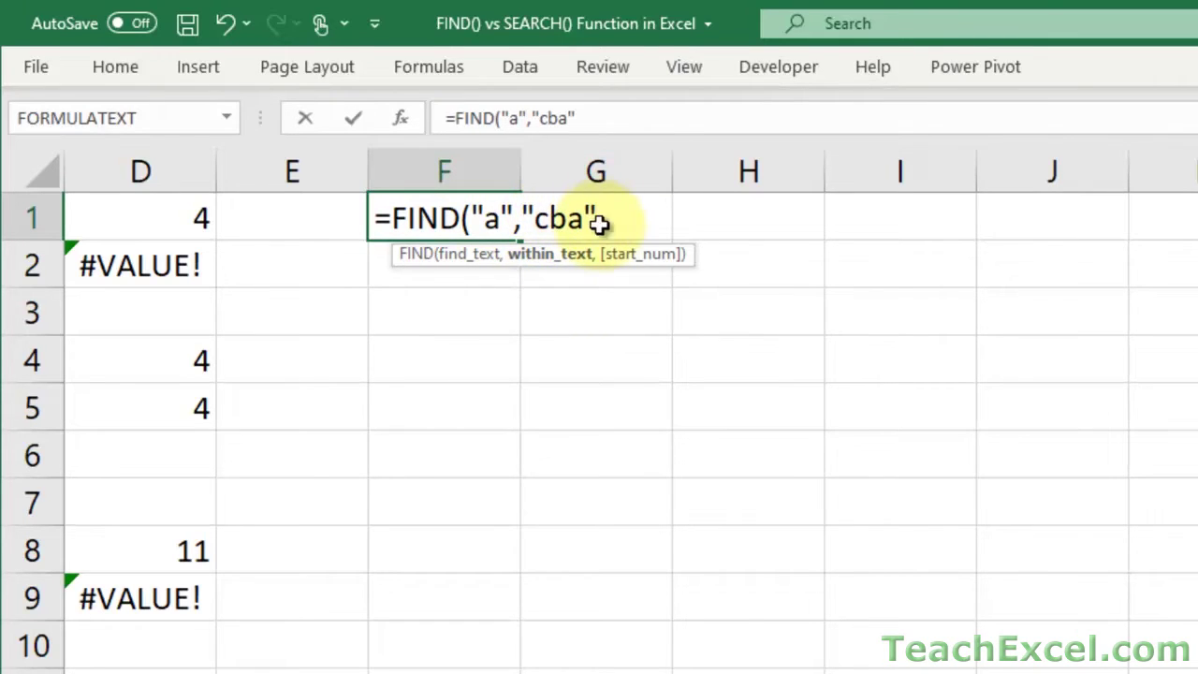
pyautogui.press('Return')
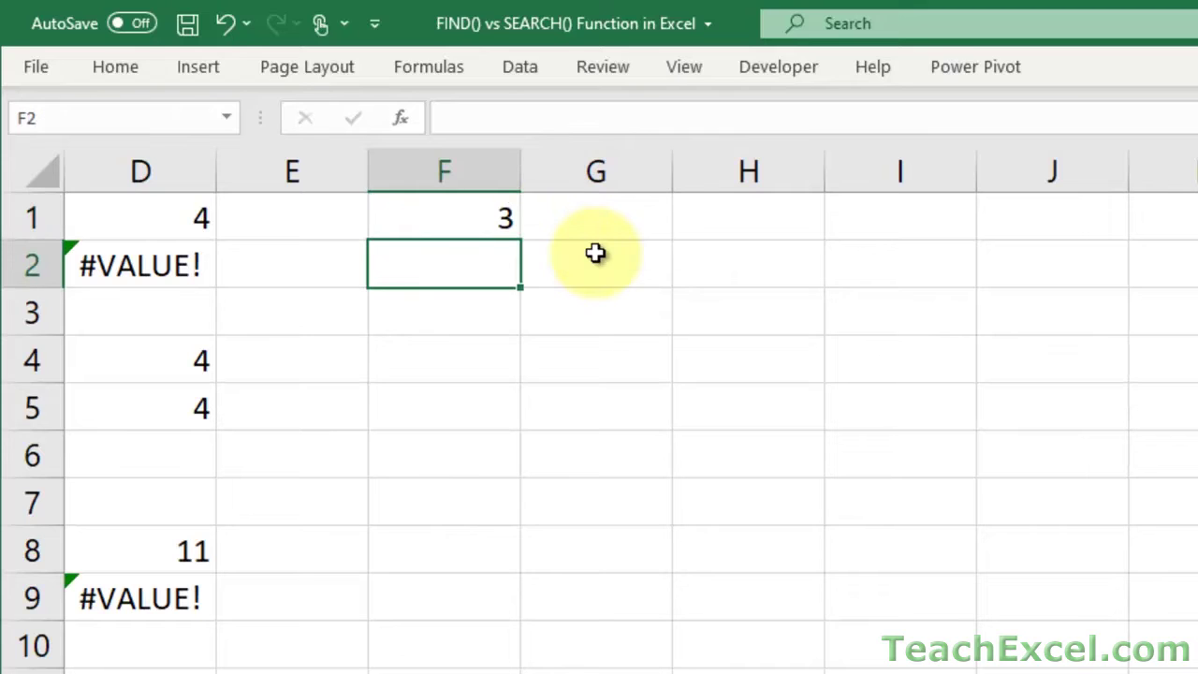
# Step: Enter the formula =SEARCH("a","cba") in cell F2, below the FIND formula
pyautogui.write('=sea')
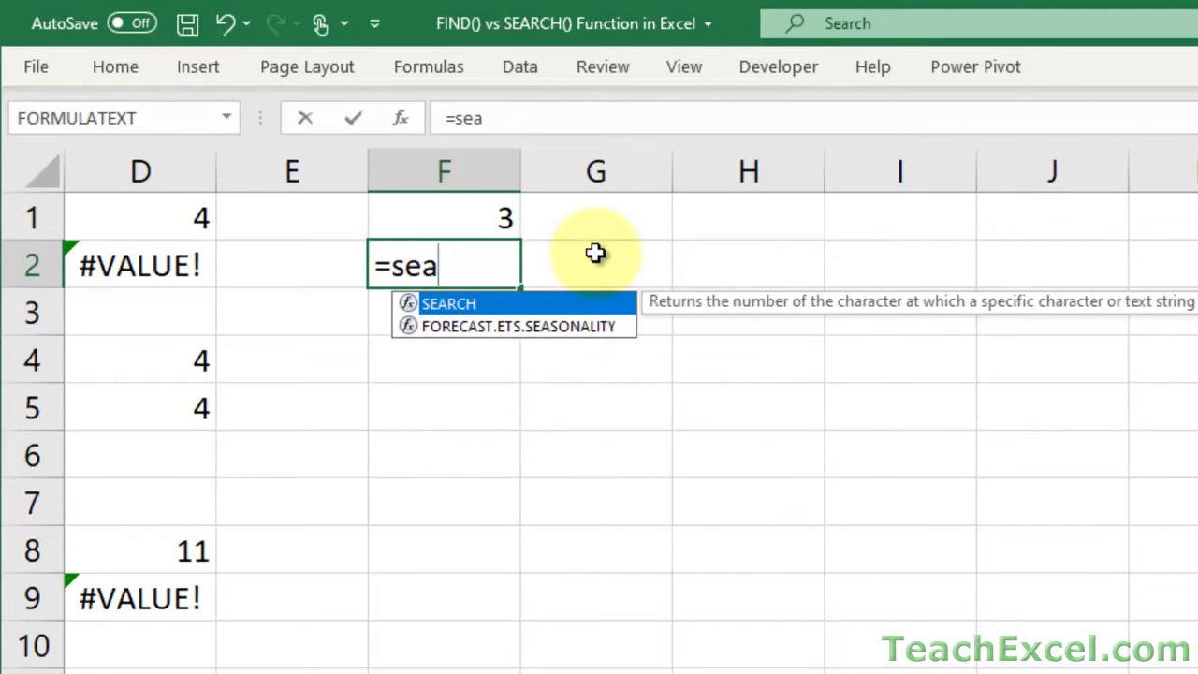
pyautogui.press('Tab')
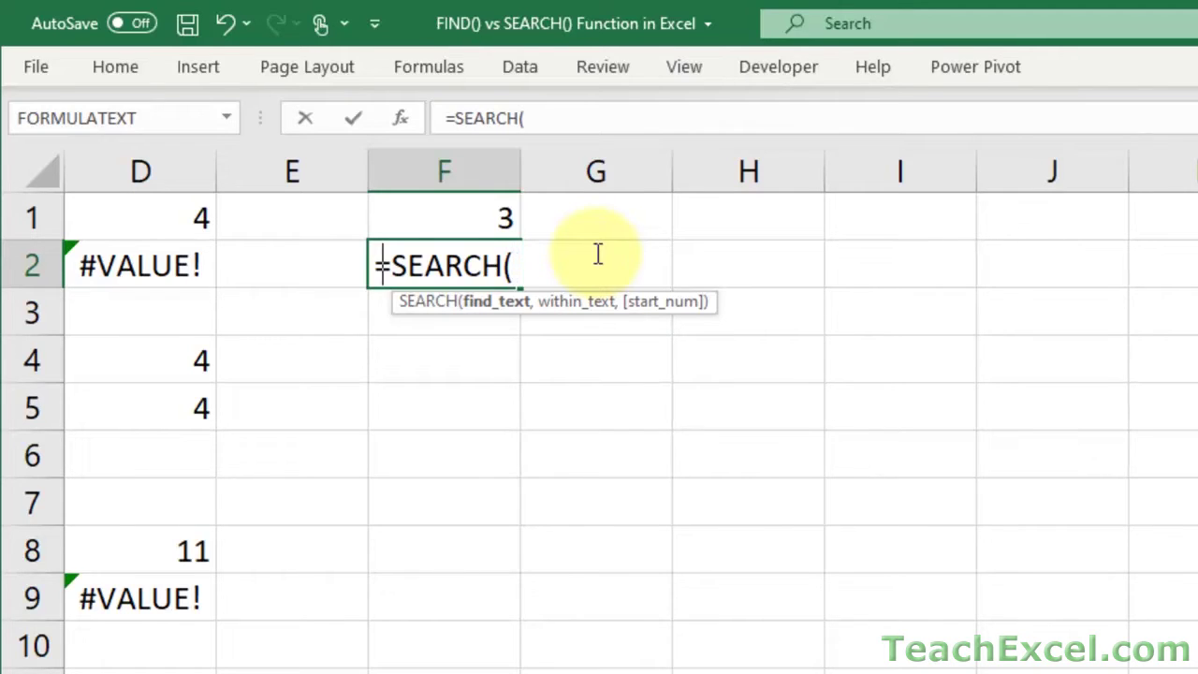
pyautogui.write('"a","cba"')
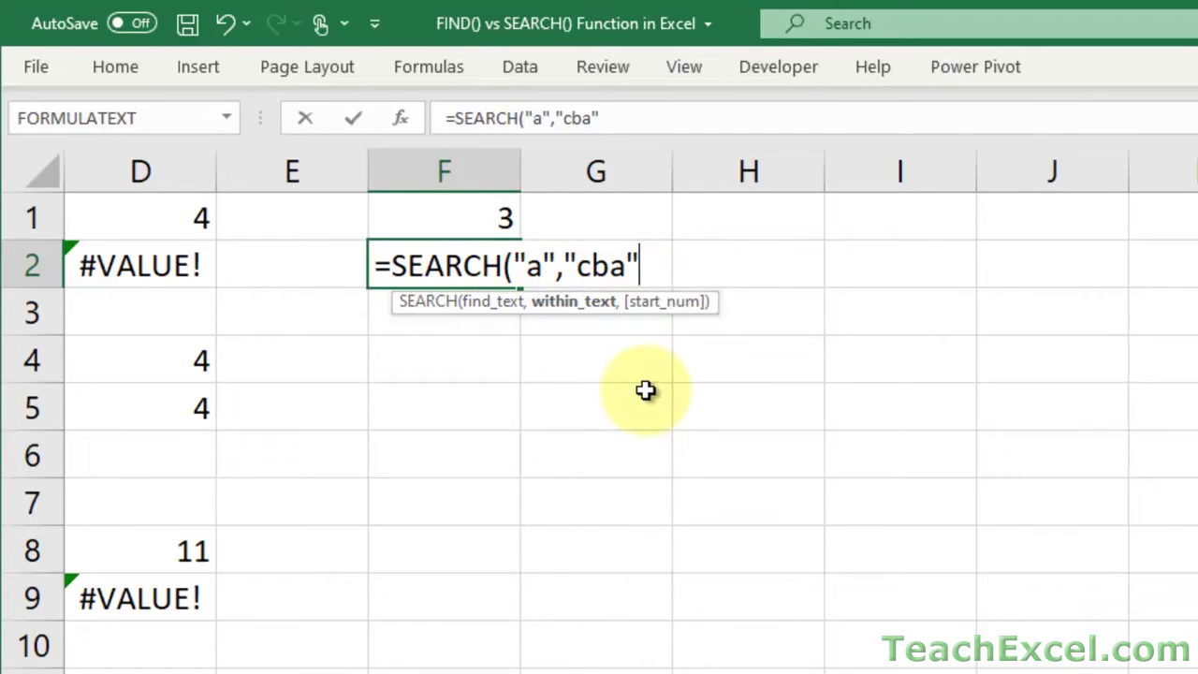
pyautogui.write(')')
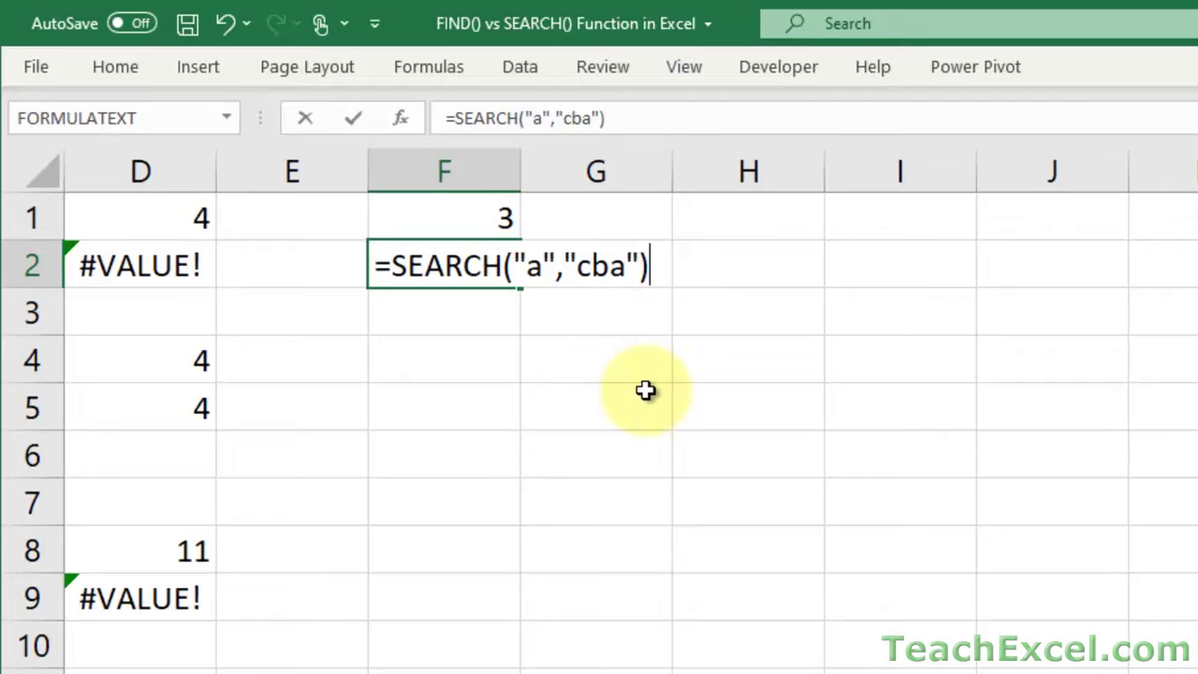
pyautogui.press('Return')
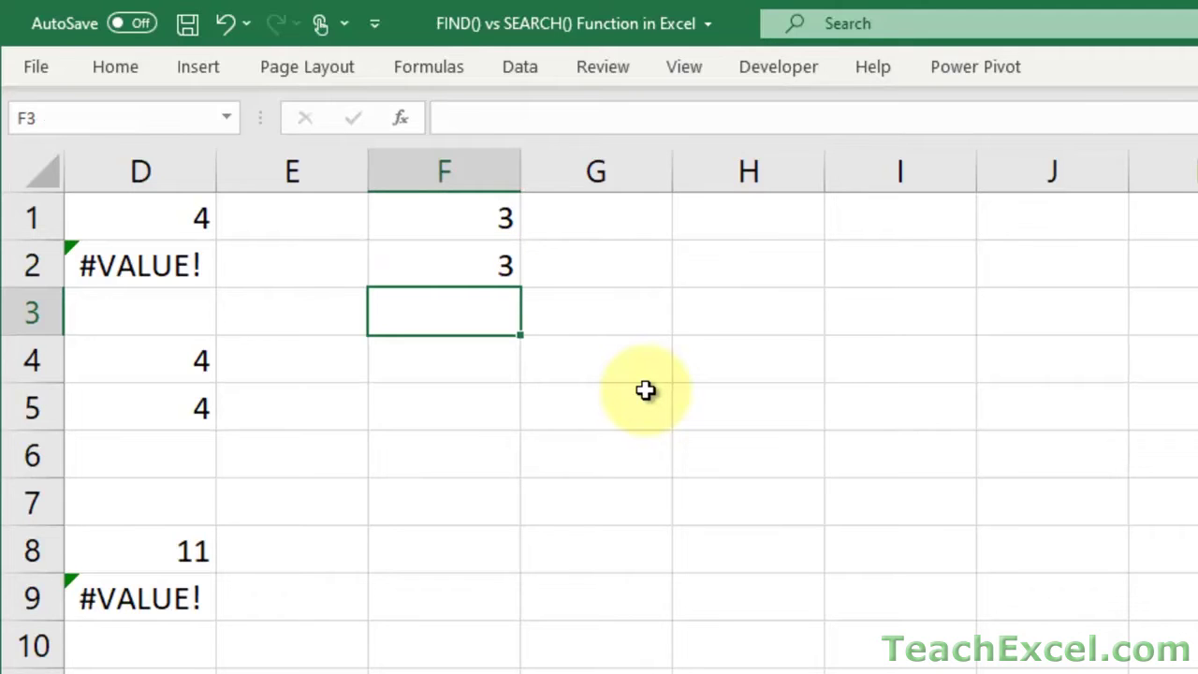
# Step: Change the within_text argument to "acba" in both the FIND formula in F1 and the SEARCH formula in F2
pyautogui.doubleClick(452, 216)
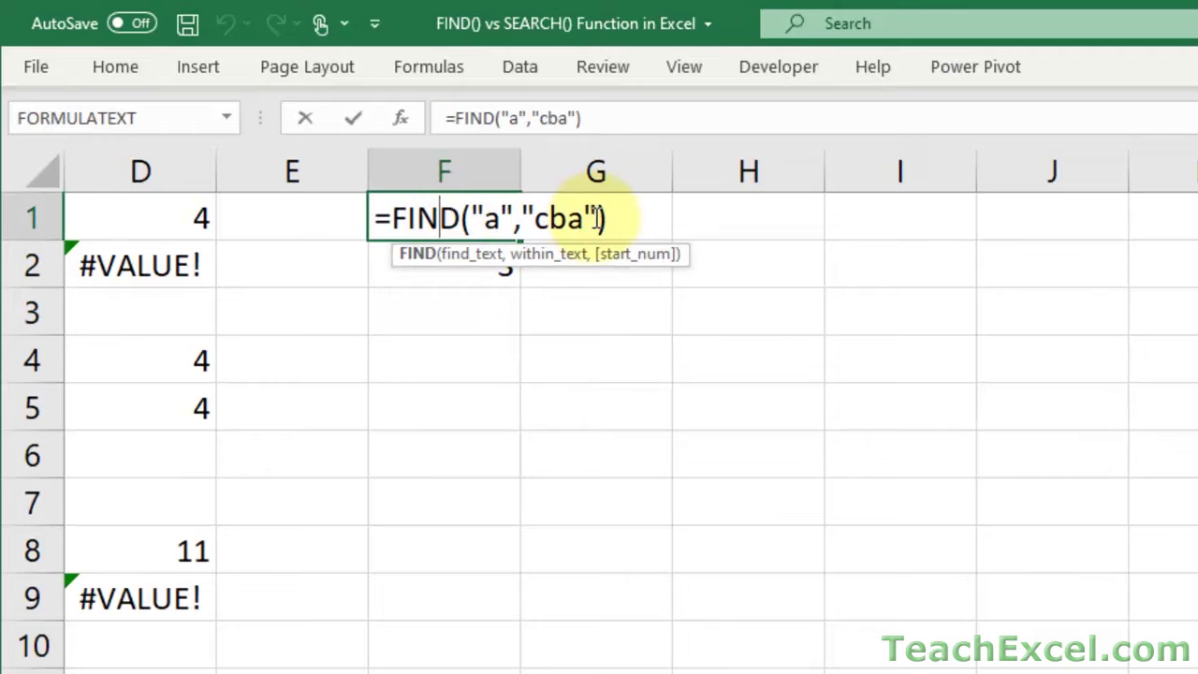
pyautogui.click(537, 221)
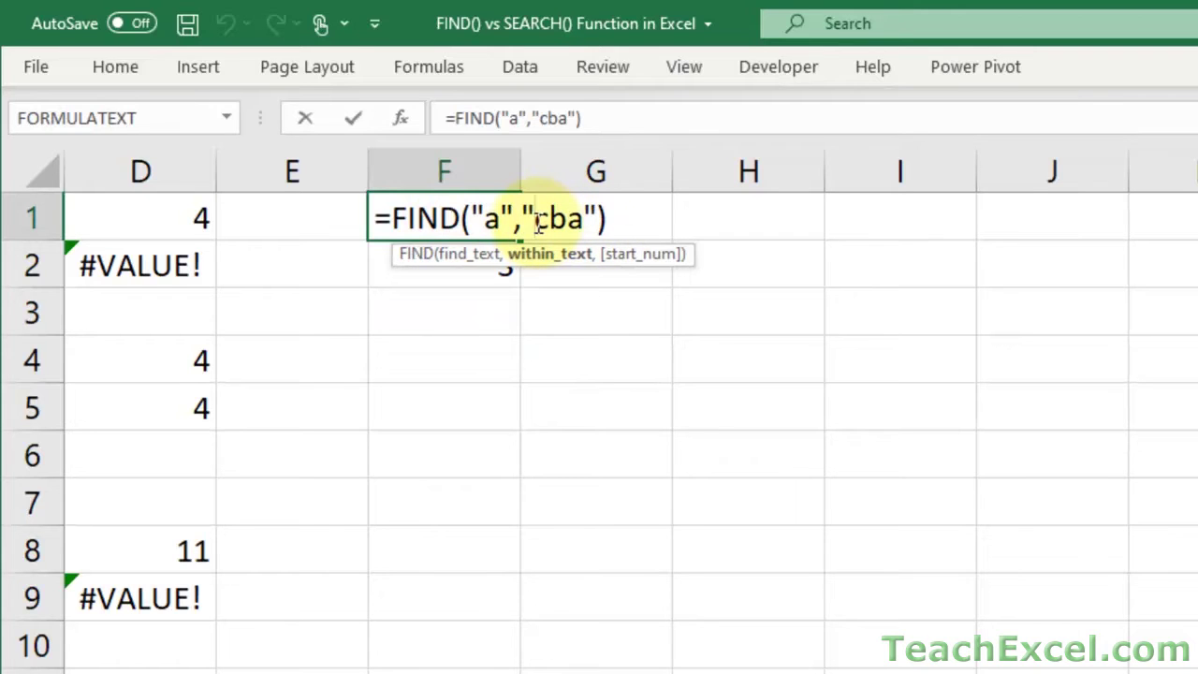
pyautogui.write('a')
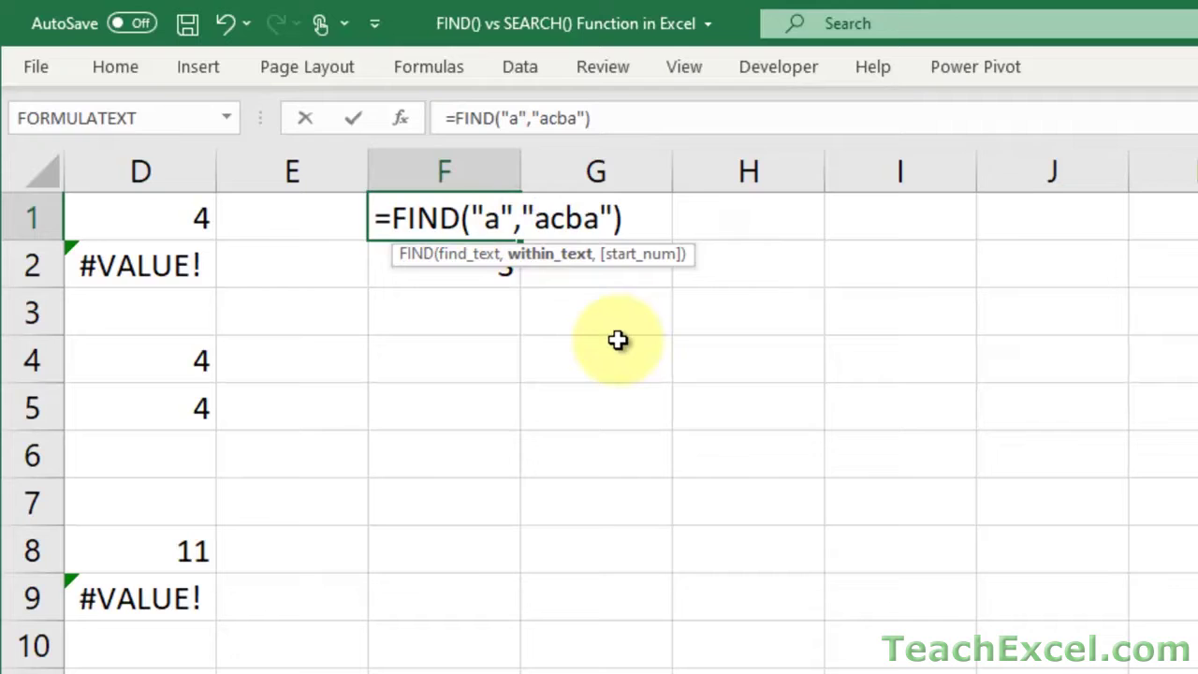
pyautogui.press('Return')
pyautogui.doubleClick(500, 267)
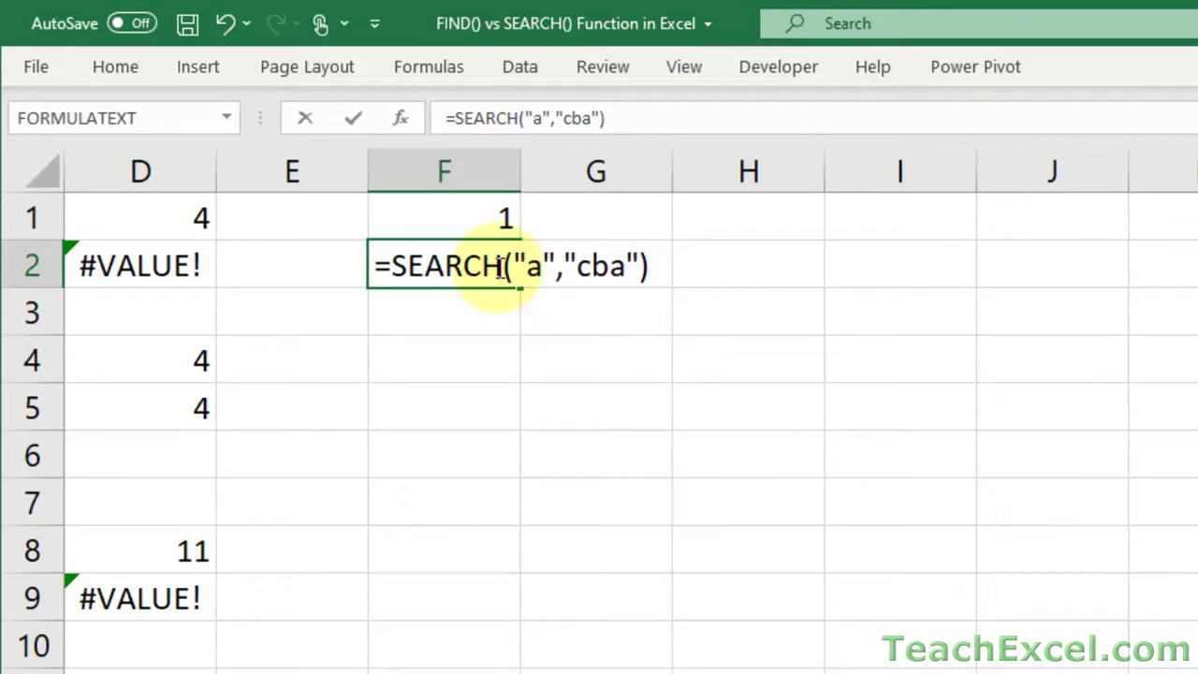
pyautogui.click(581, 266)
pyautogui.write('a')
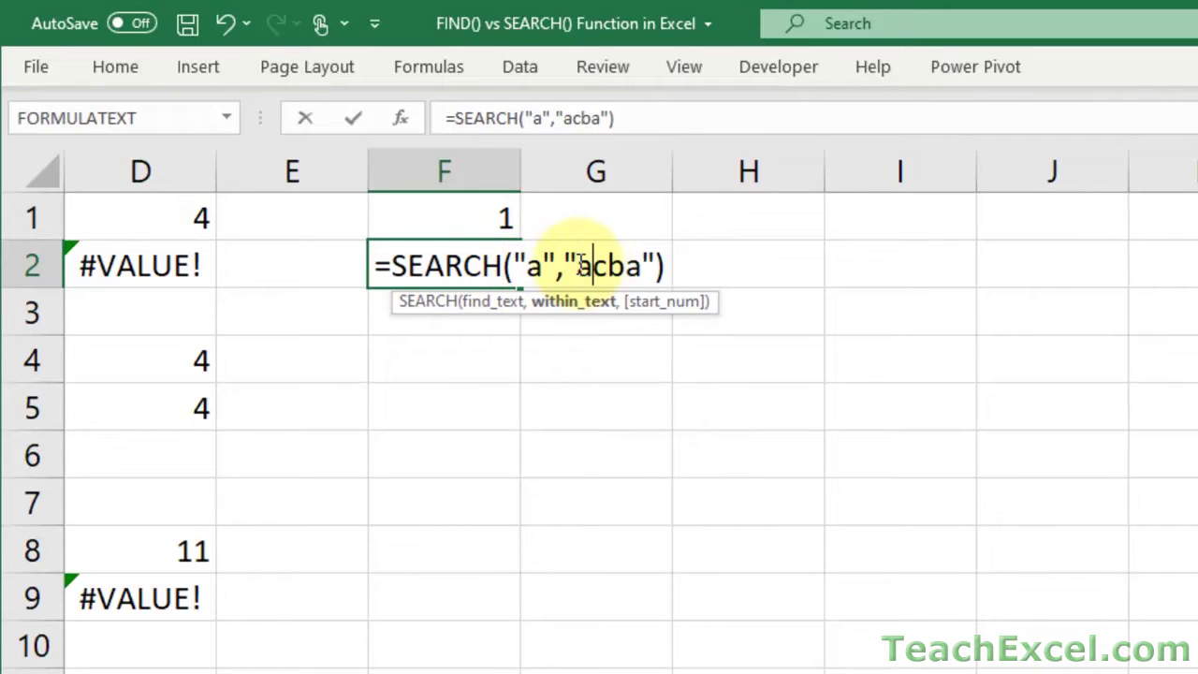
pyautogui.press('Return')
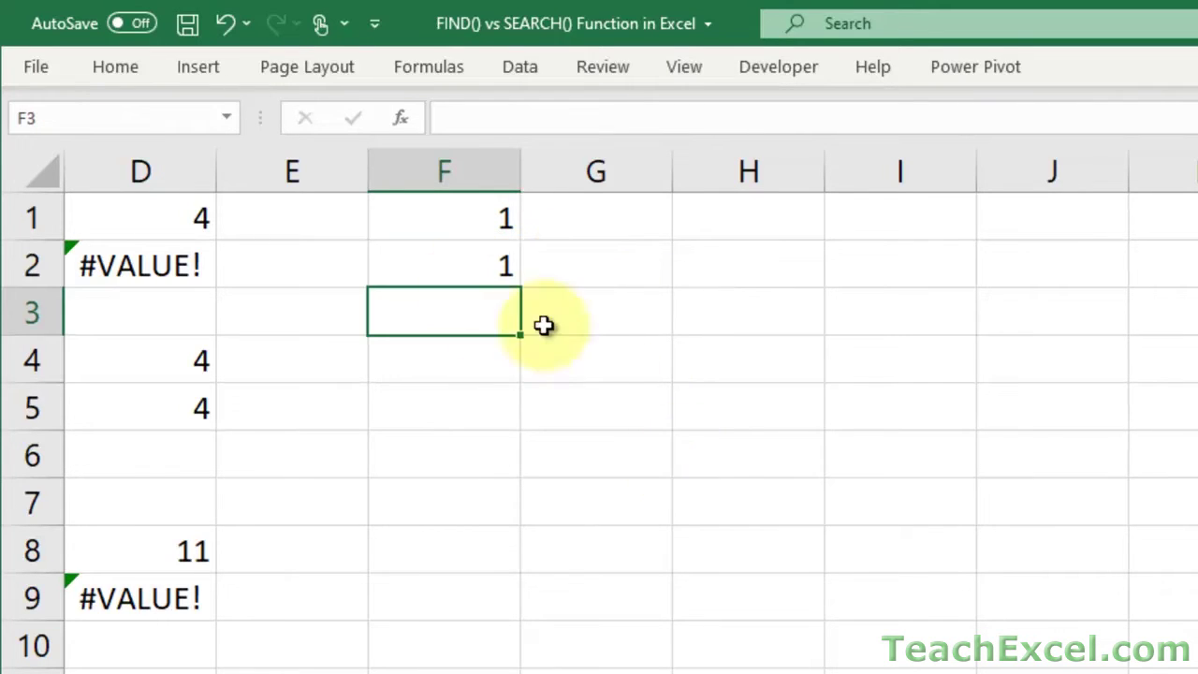
# Step: Add a start_num argument of 2 to the FIND formula in F1 and the SEARCH formula in F2
pyautogui.doubleClick(471, 219)
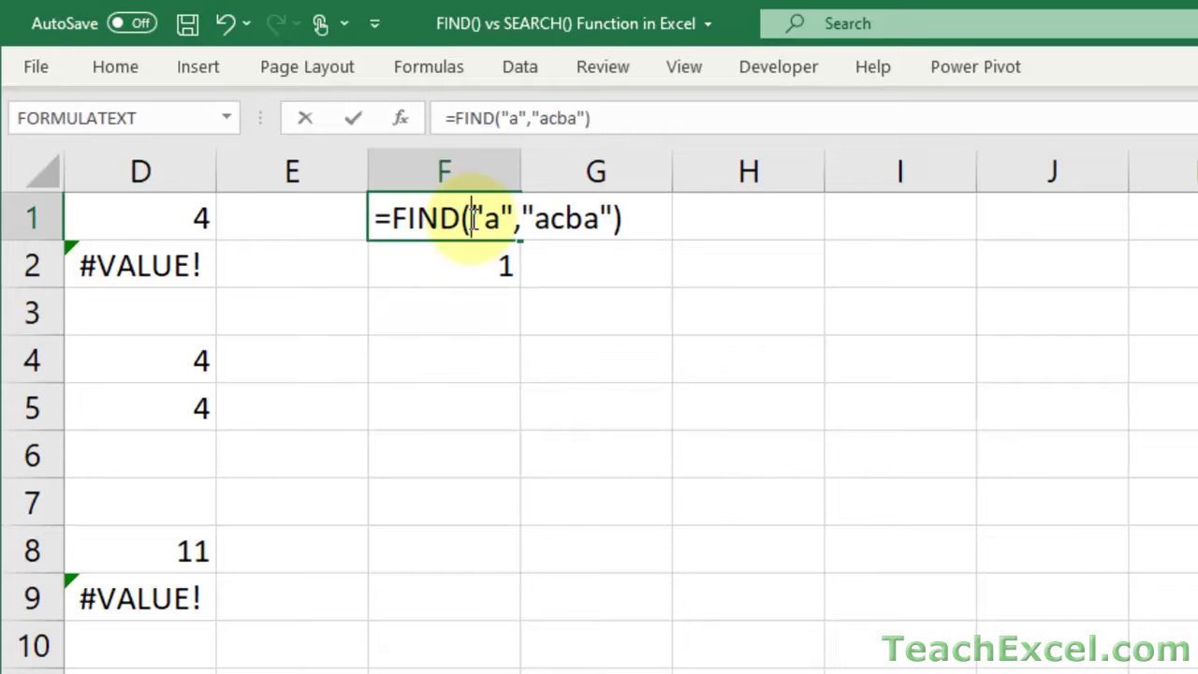
pyautogui.click(616, 219)
pyautogui.write(',2')
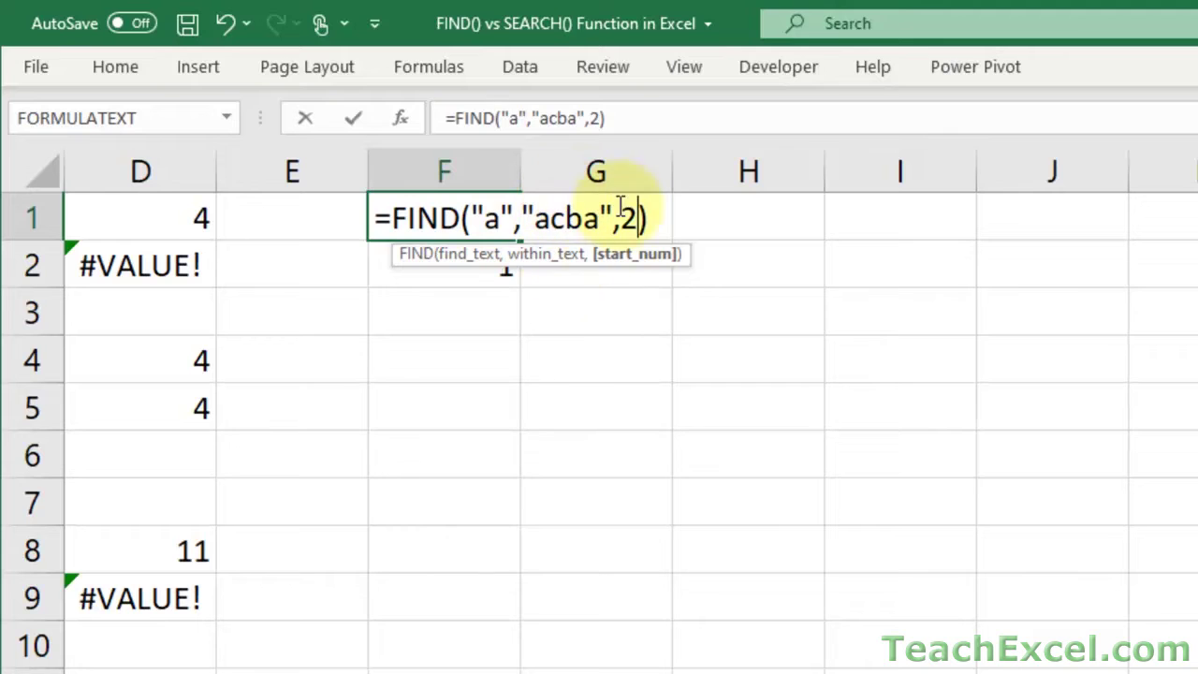
pyautogui.press('Return')
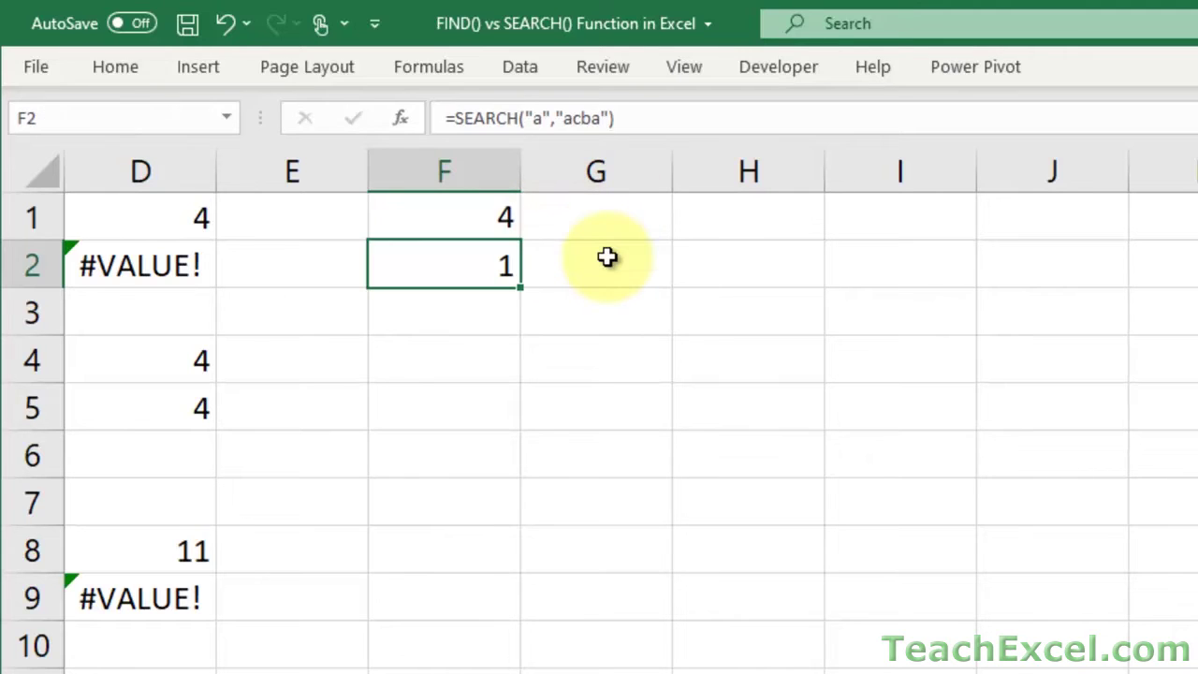
pyautogui.doubleClick(490, 259)
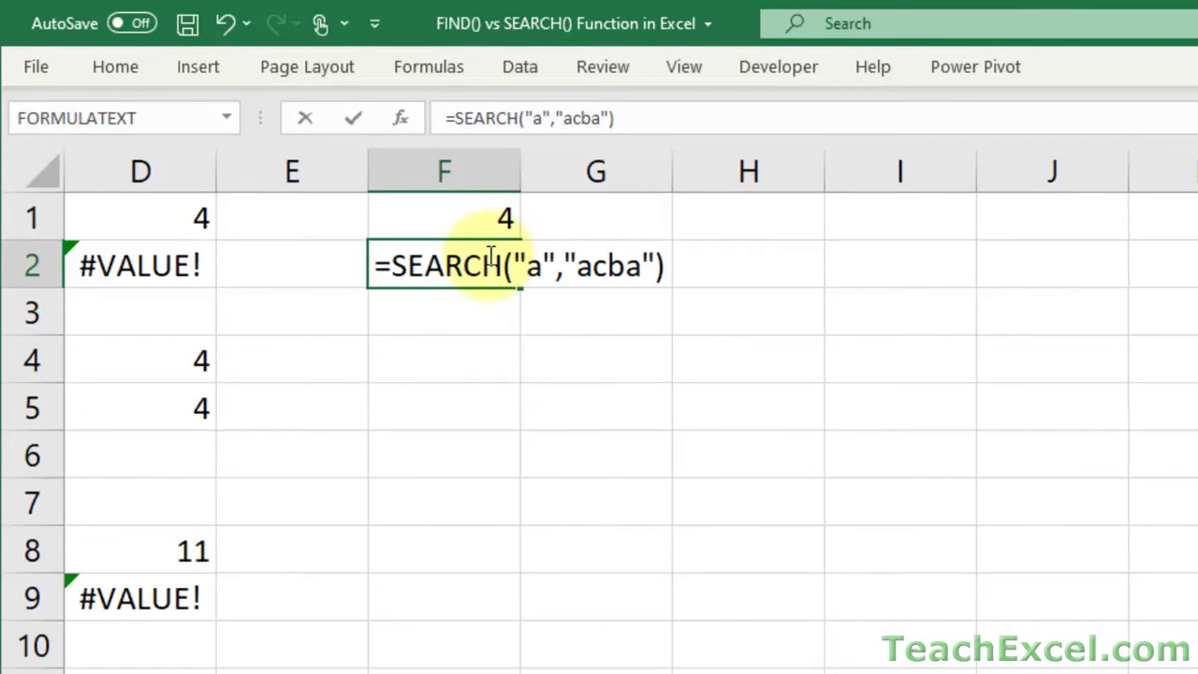
pyautogui.click(652, 265)
pyautogui.write(',2')
pyautogui.press('Return')
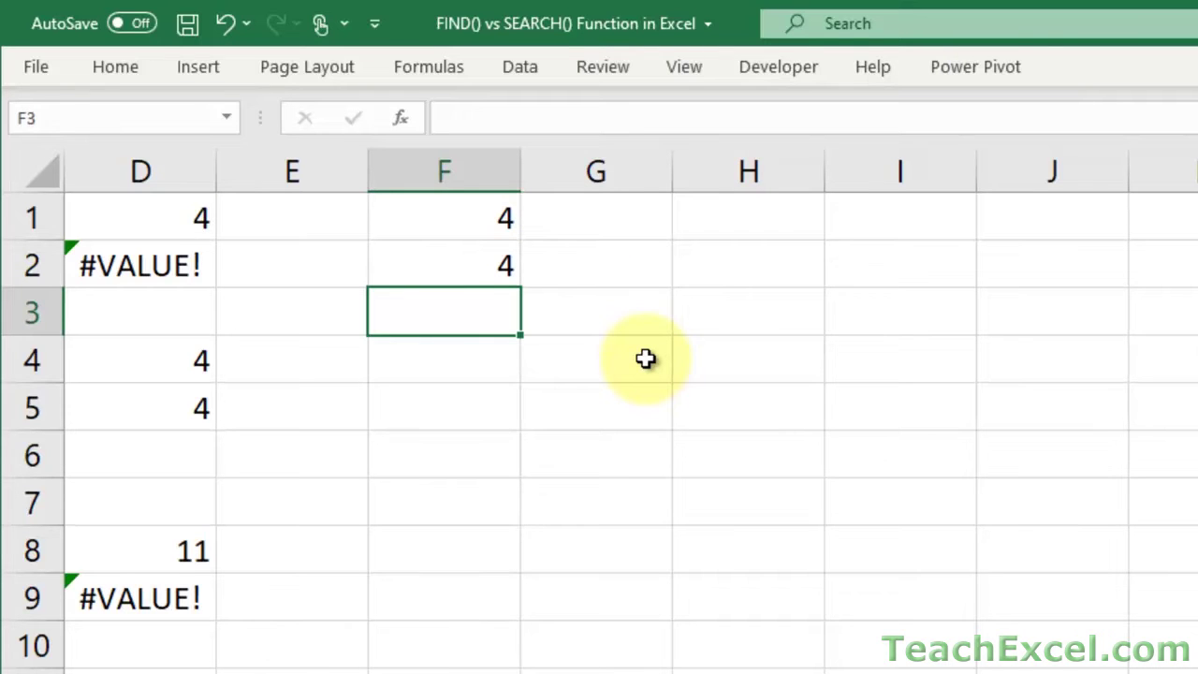
# Step: Clear the FIND and SEARCH test formulas from cells F1 and F2
pyautogui.press('Up')
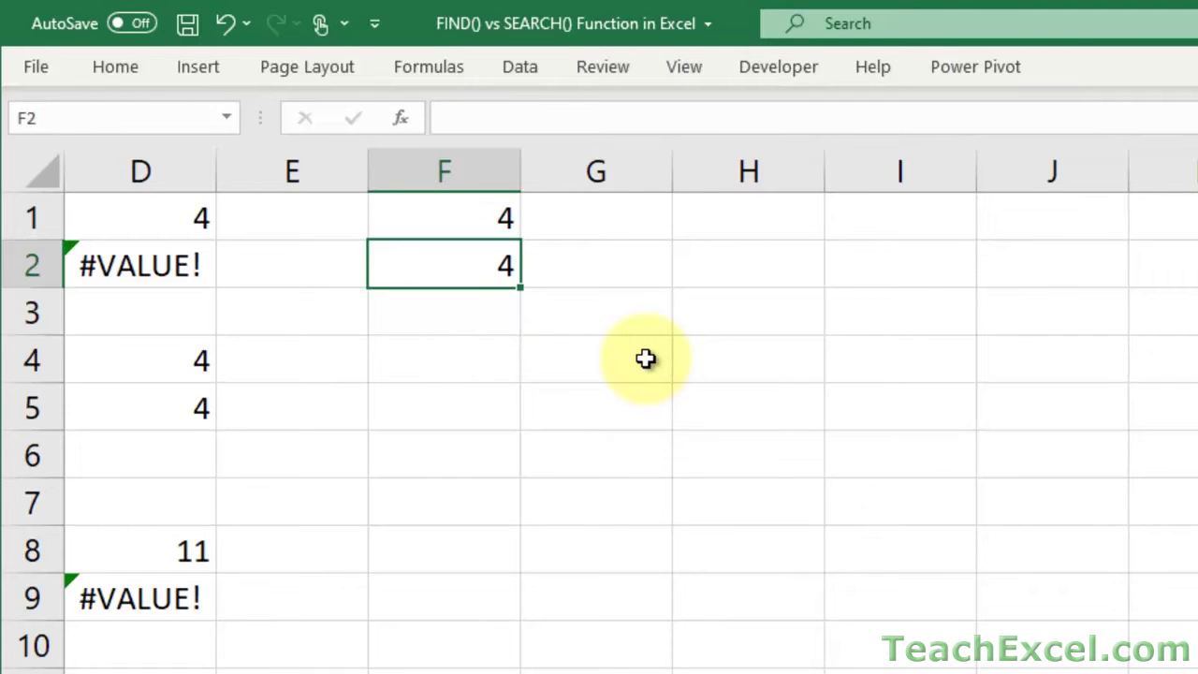
pyautogui.hotkey('shift', 'Up')
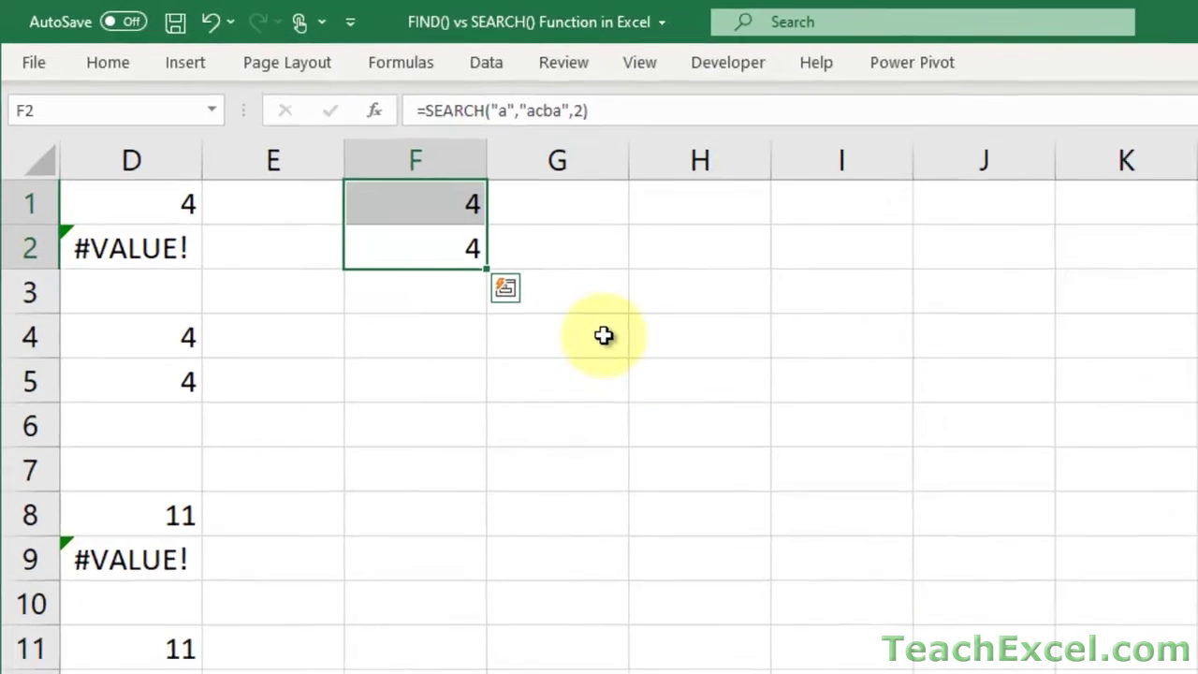
pyautogui.press('Delete')
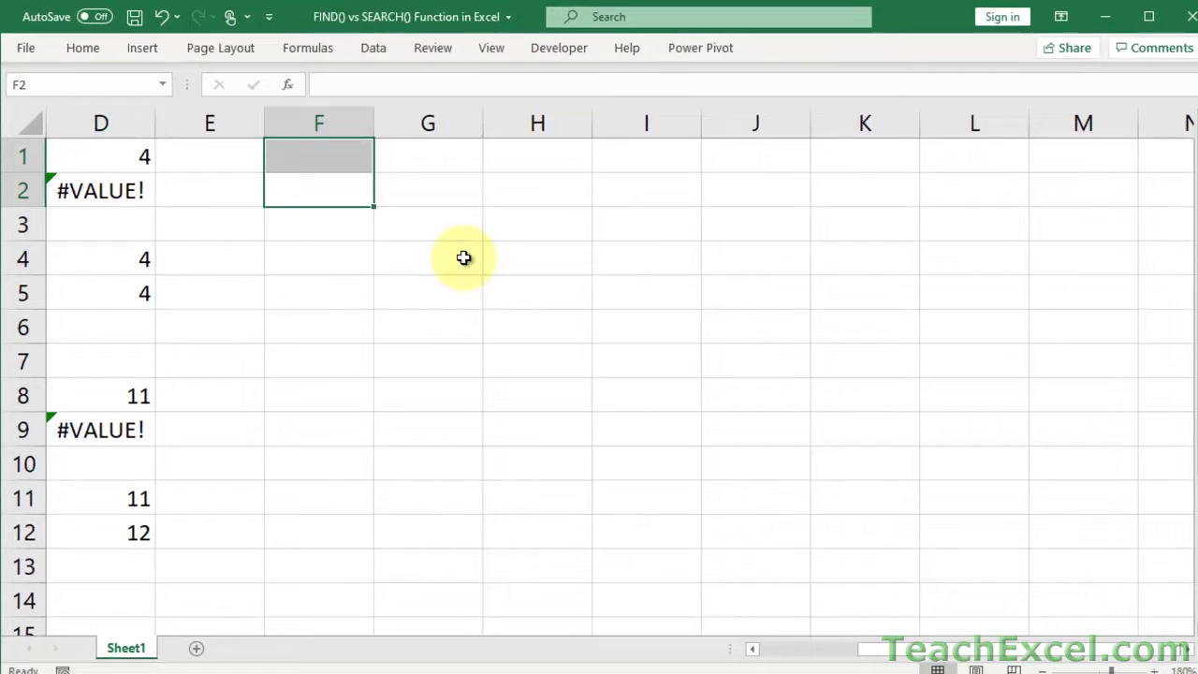
pyautogui.press('Up')
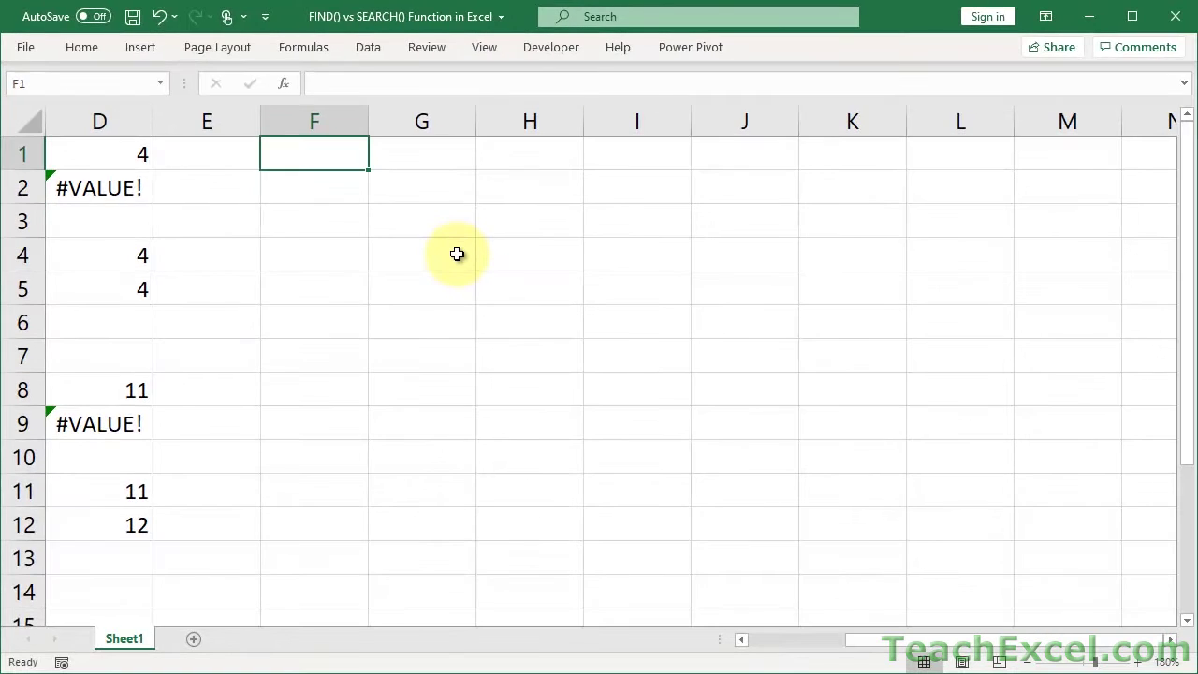
# Step: Replace the formula in D1 with =FIND(A2,A5) to locate the lookup text within the first text value
pyautogui.click(775, 636)
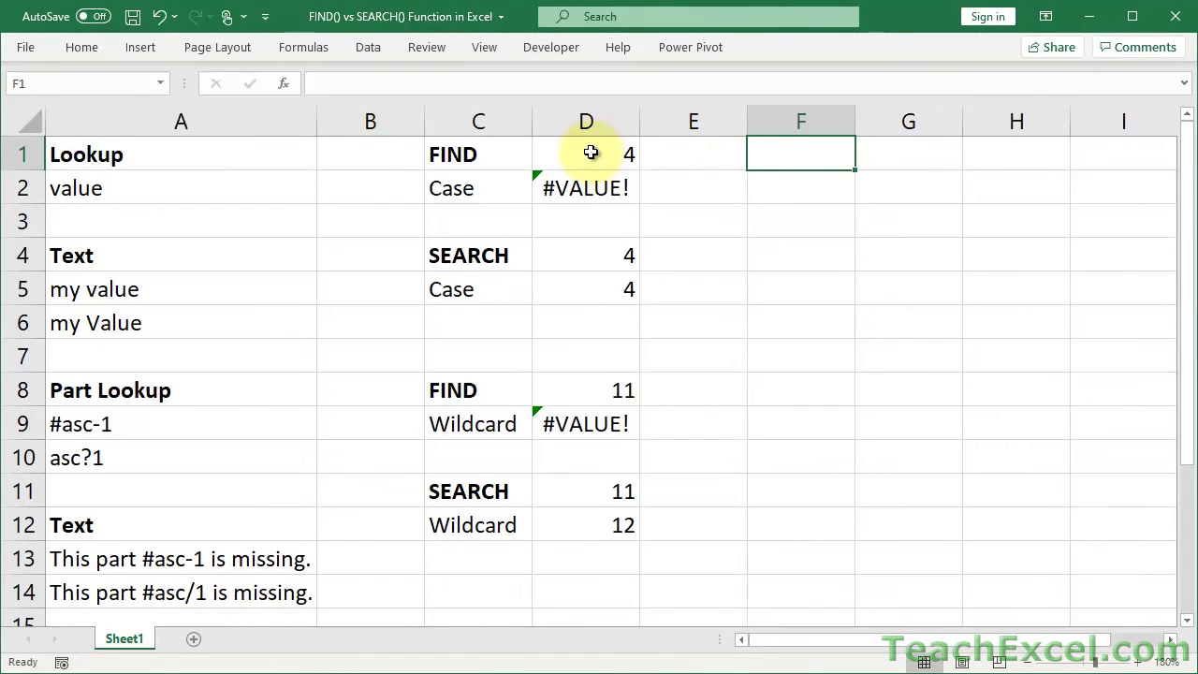
pyautogui.click(196, 196)
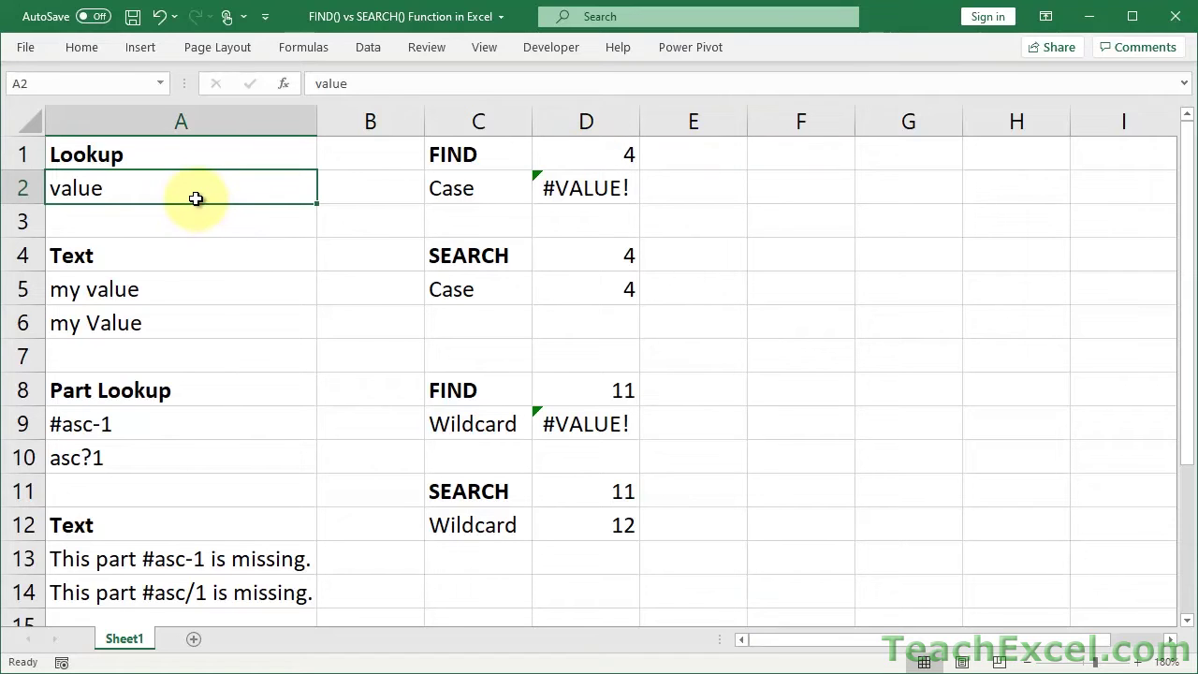
pyautogui.click(147, 289)
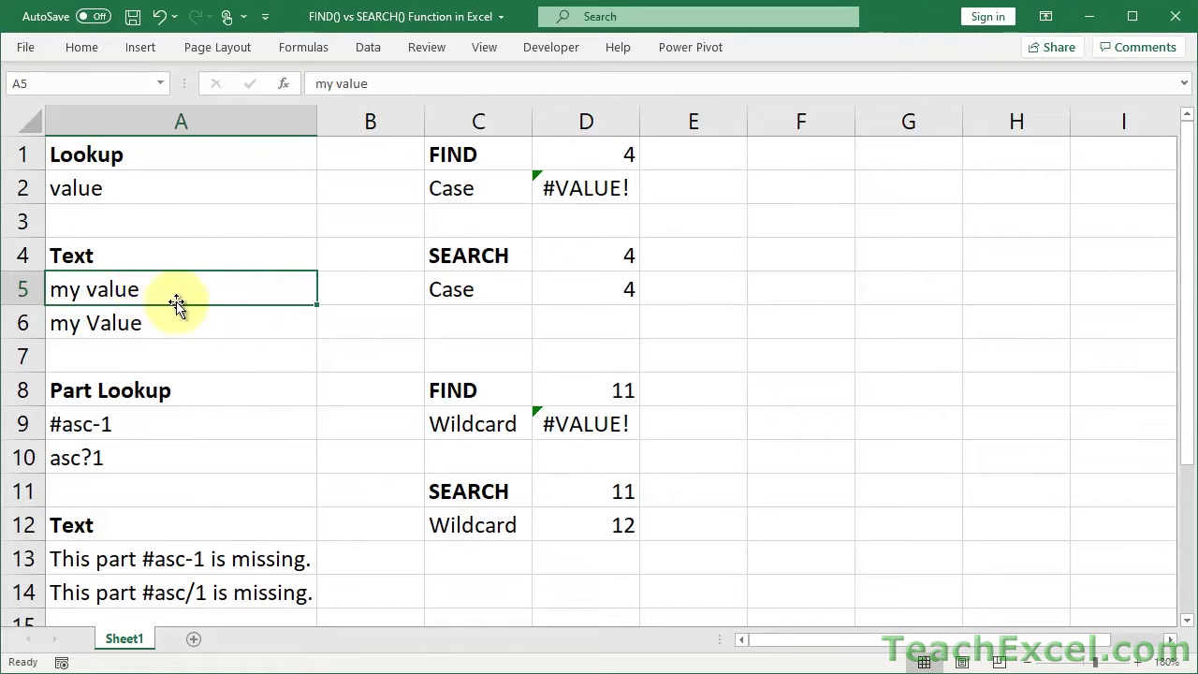
pyautogui.click(599, 157)
pyautogui.press('Delete')
pyautogui.write('=find')
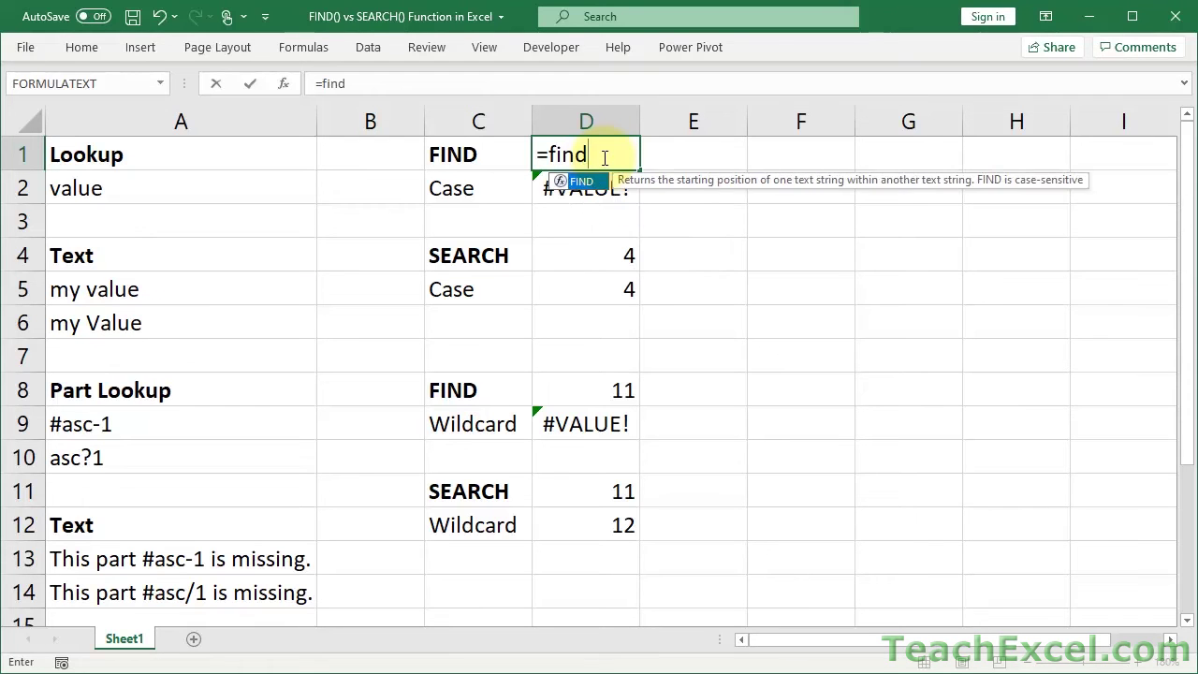
pyautogui.press('Tab')
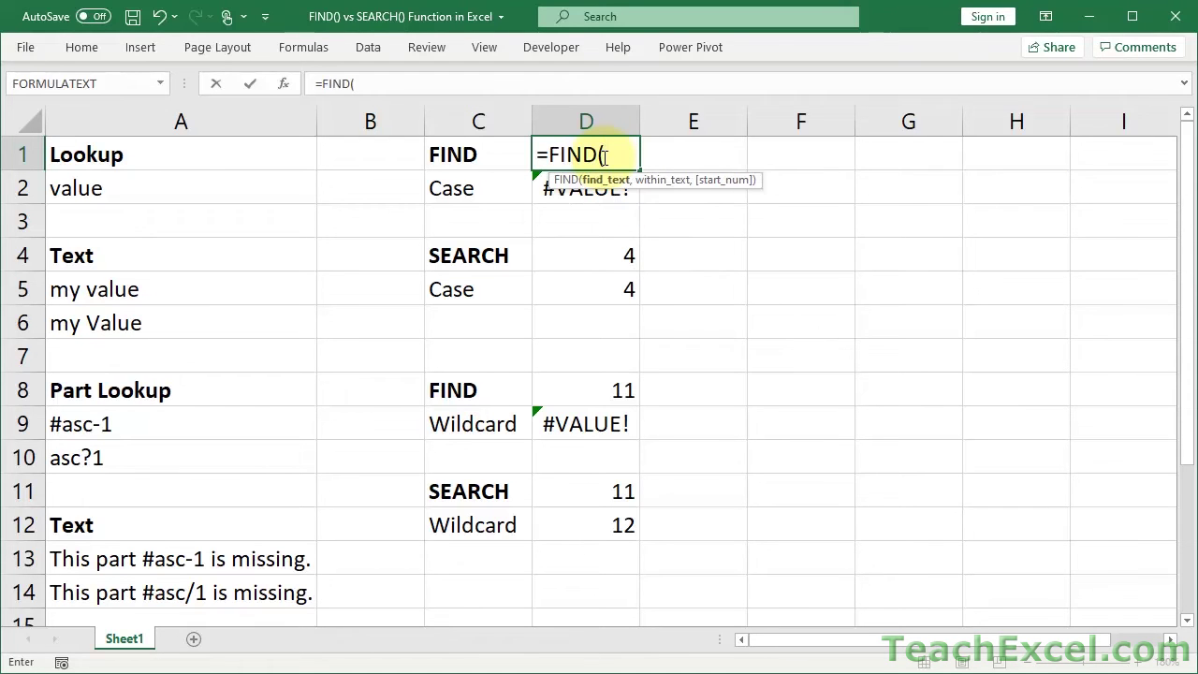
pyautogui.click(138, 195)
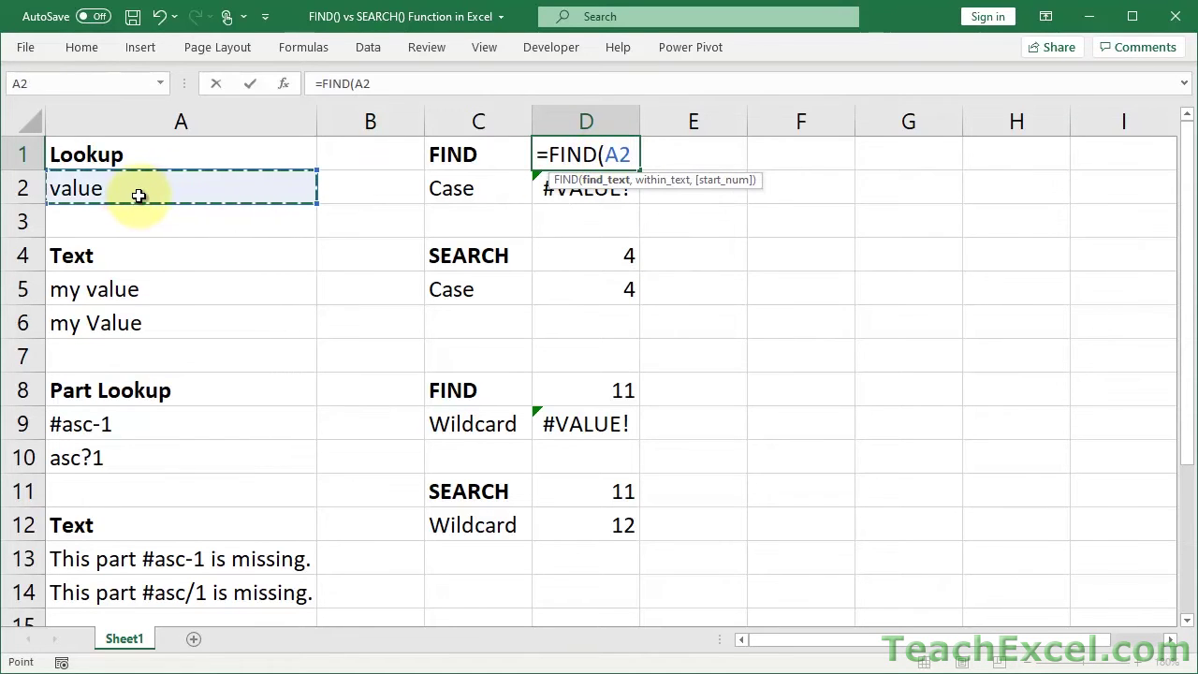
pyautogui.write(',')
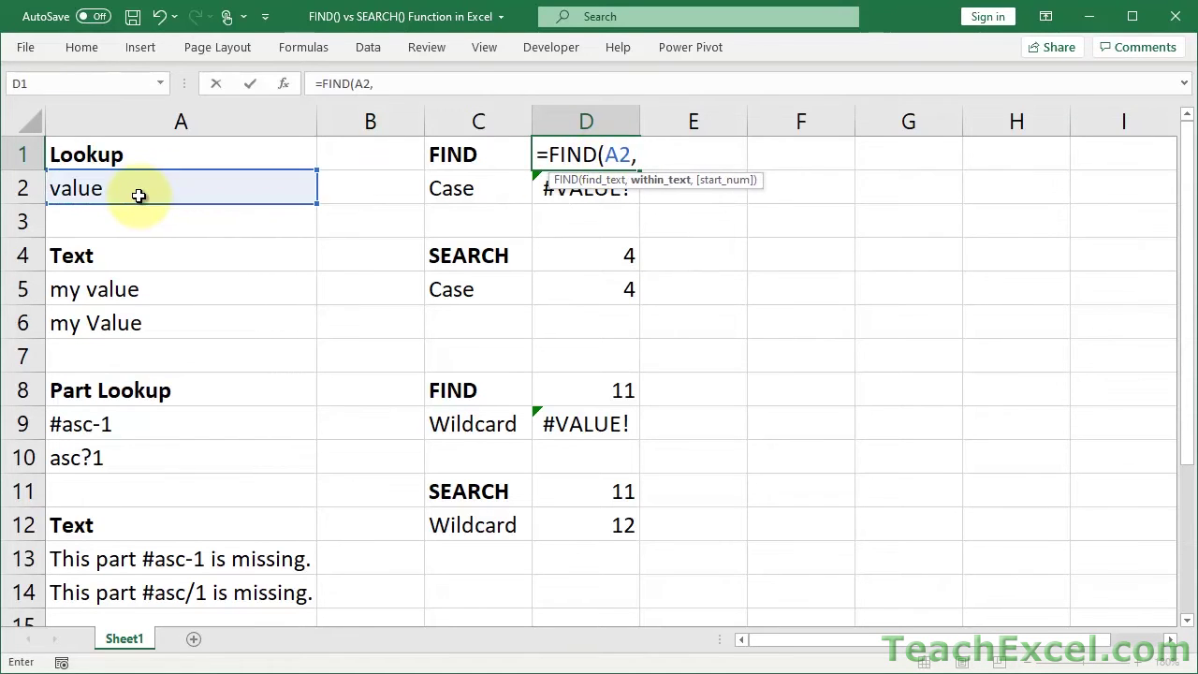
pyautogui.click(128, 292)
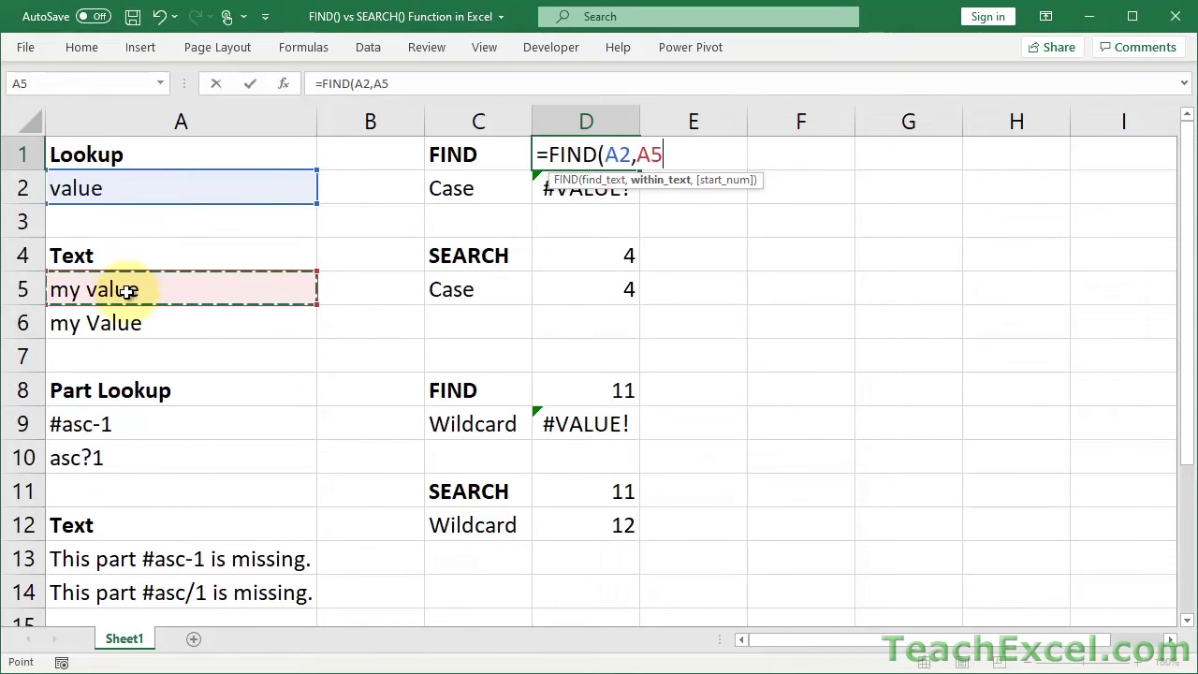
pyautogui.write(')')
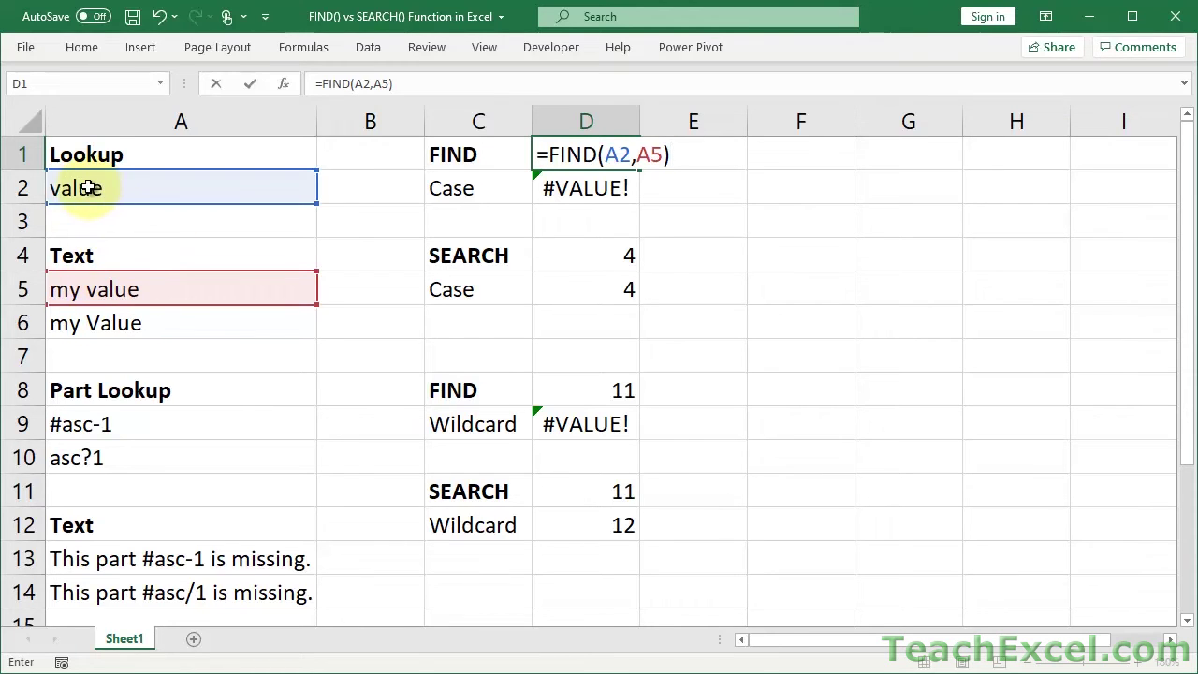
pyautogui.press('Return')
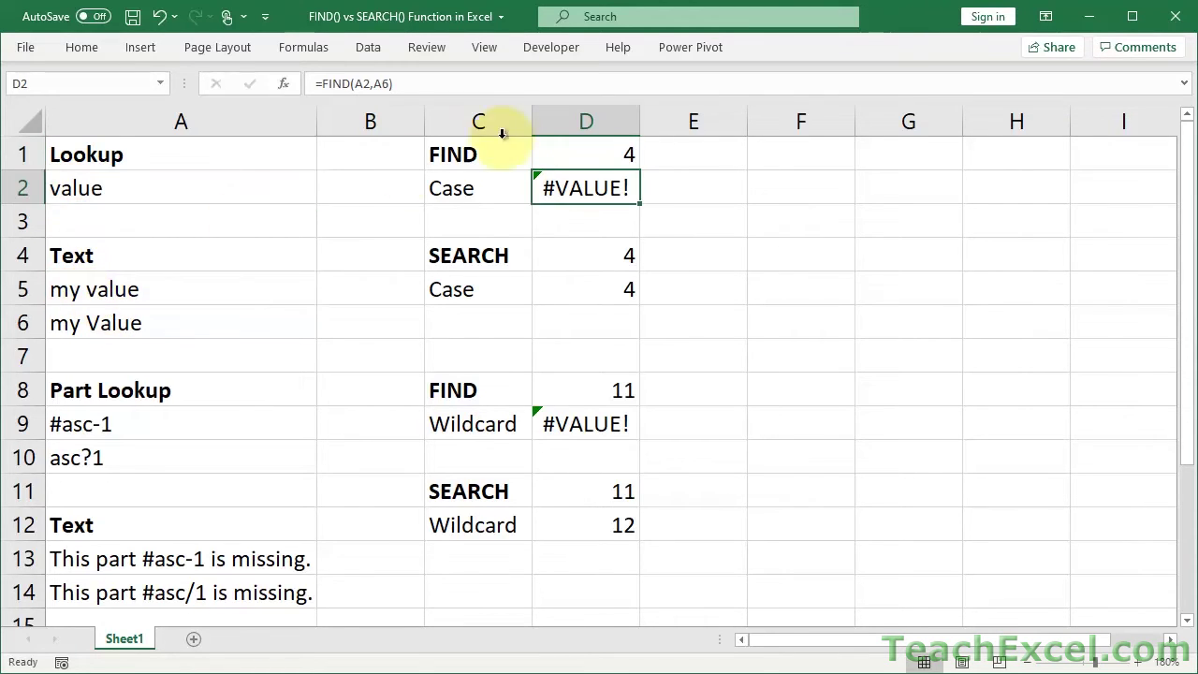
pyautogui.click(562, 156)
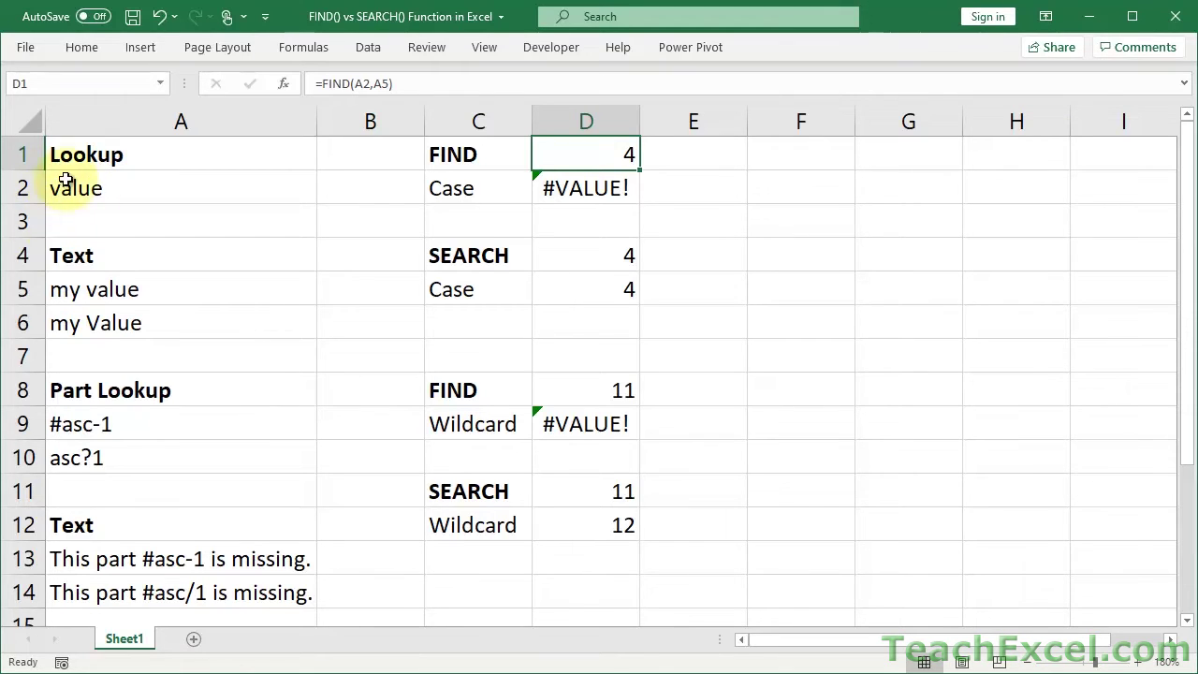
# Step: Replace the formula in D4 with =SEARCH(A2,A5), using the same lookup and text cells as the FIND formula
pyautogui.click(562, 253)
pyautogui.click(561, 253)
pyautogui.press('Delete')
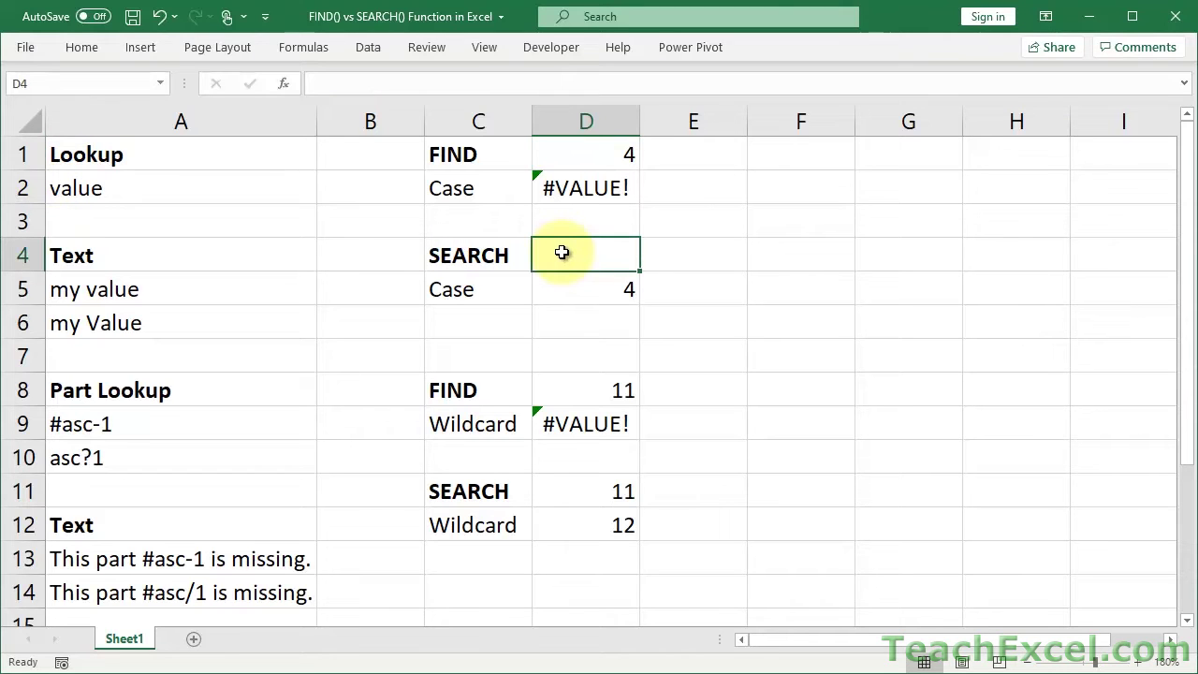
pyautogui.write('=sea')
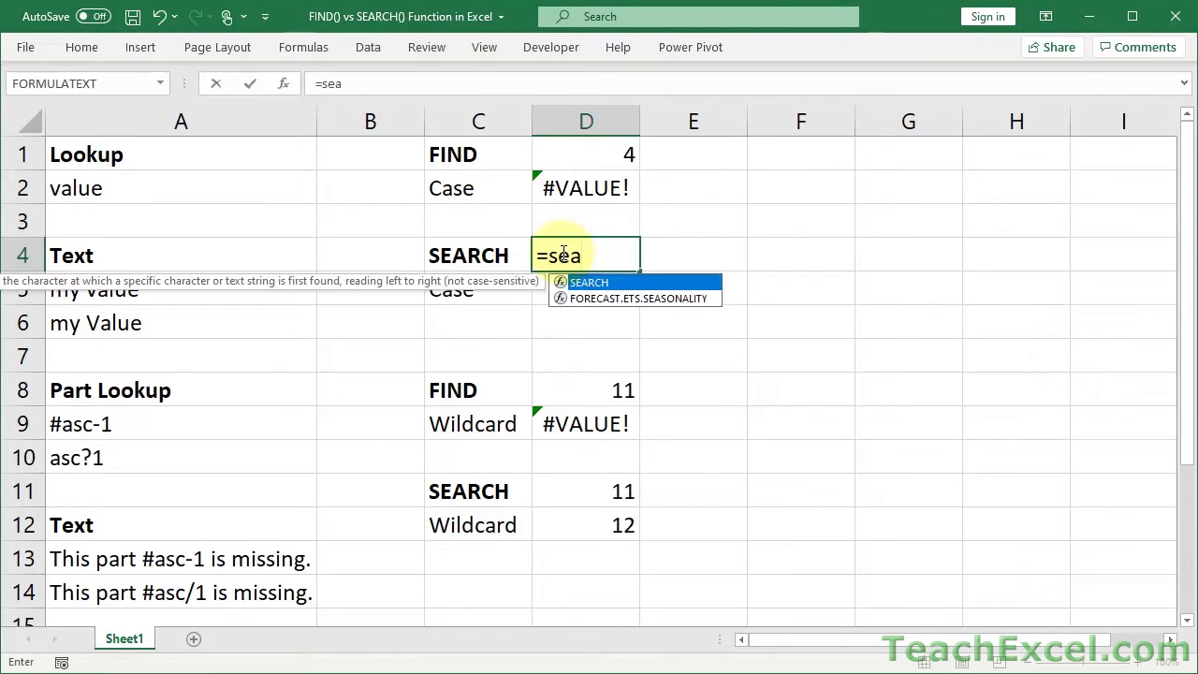
pyautogui.press('Tab')
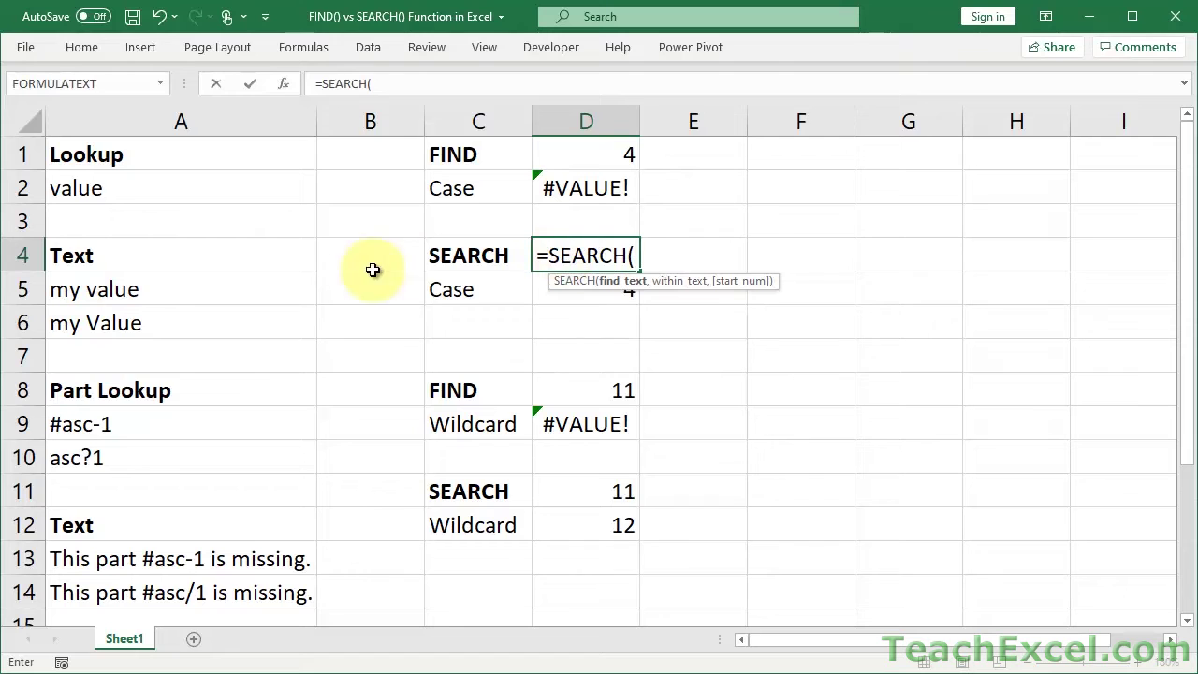
pyautogui.click(229, 191)
pyautogui.write(',')
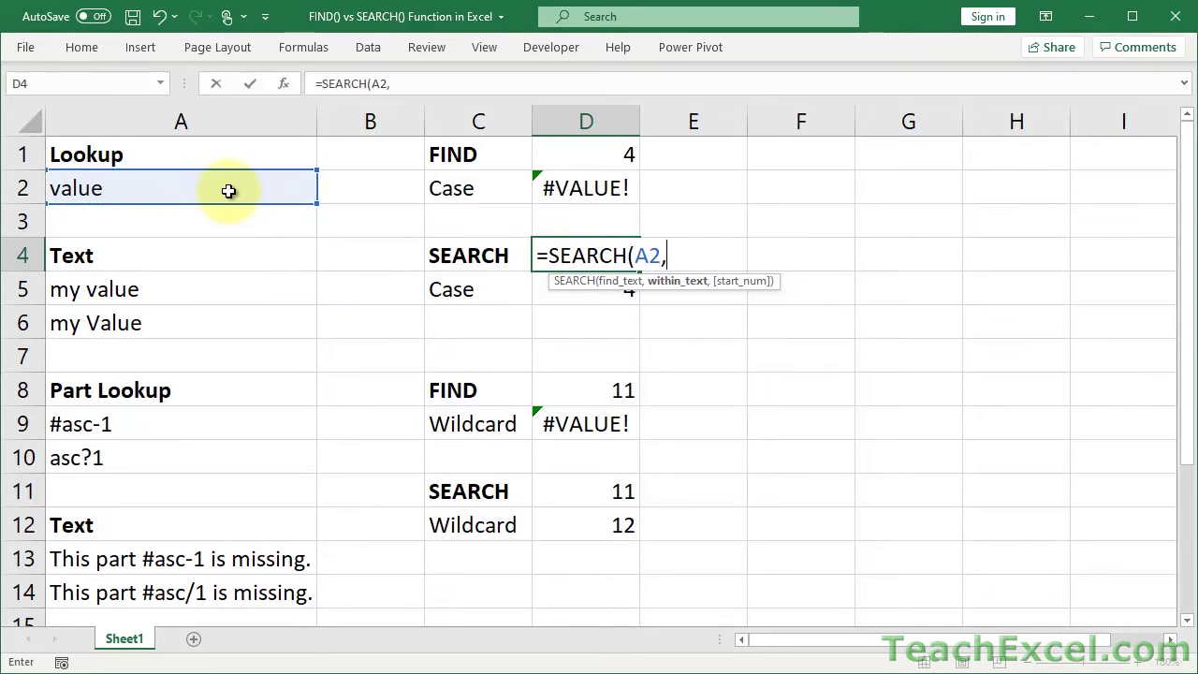
pyautogui.click(152, 289)
pyautogui.press('Return')
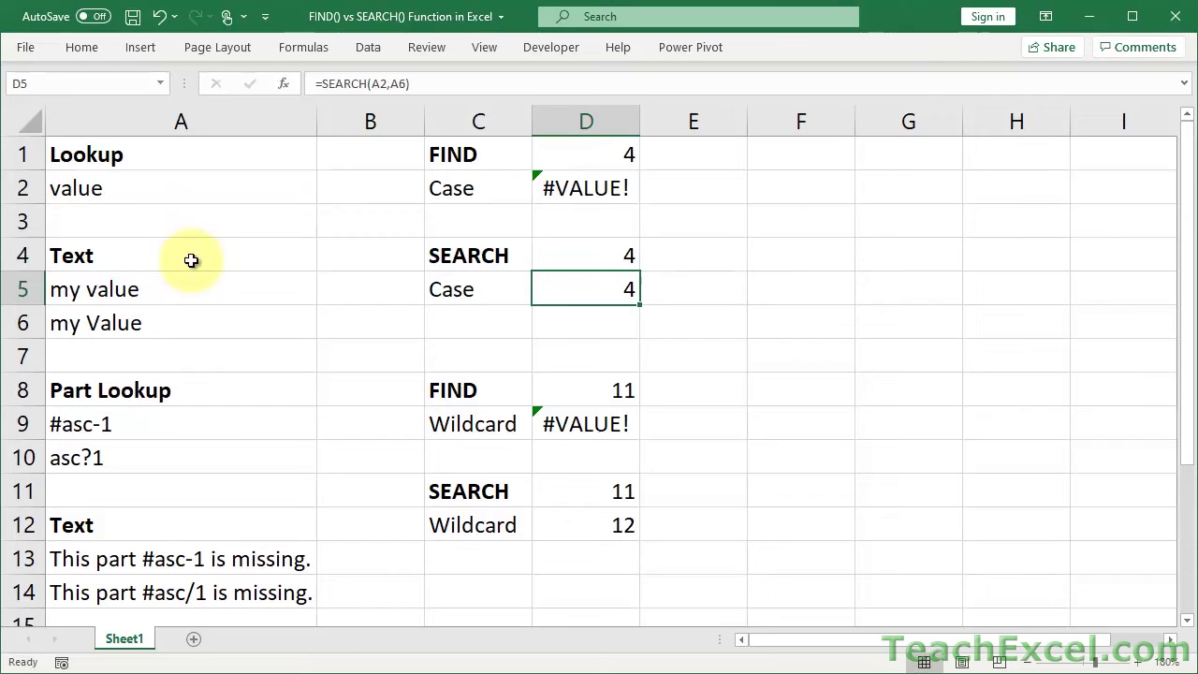
# Step: Replace the case-test formula in D2 with =FIND(A2,A6) to look within the capitalized text
pyautogui.click(591, 187)
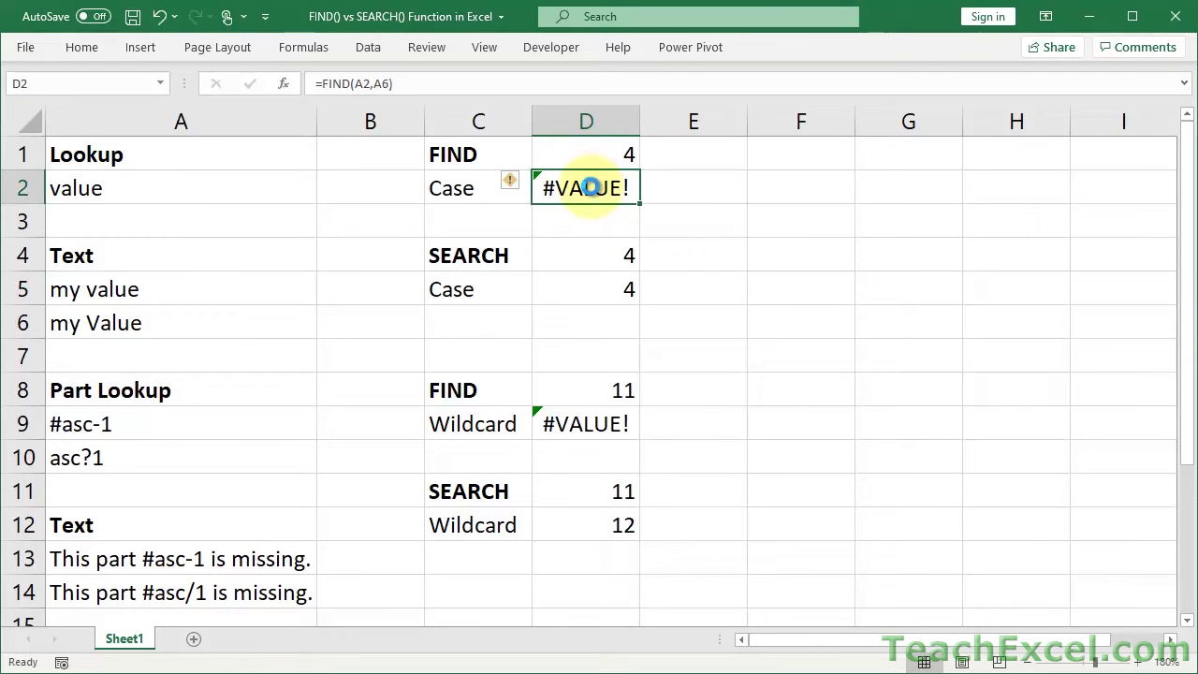
pyautogui.press('Delete')
pyautogui.write('=find')
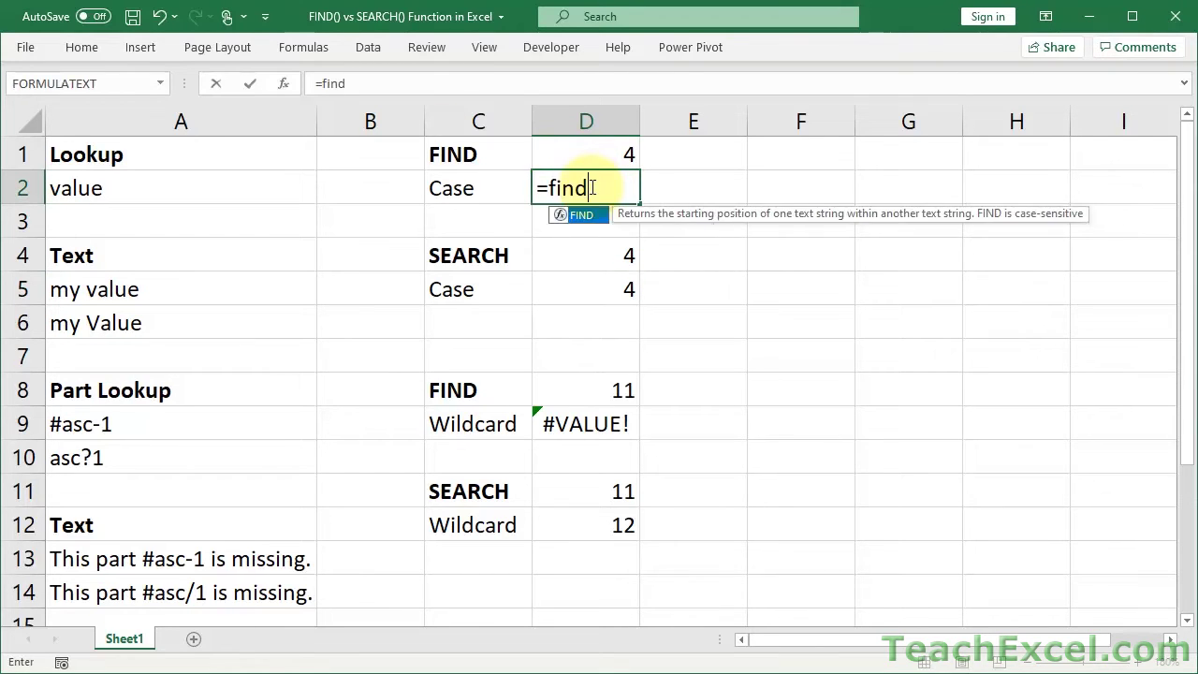
pyautogui.press('Tab')
pyautogui.click(203, 191)
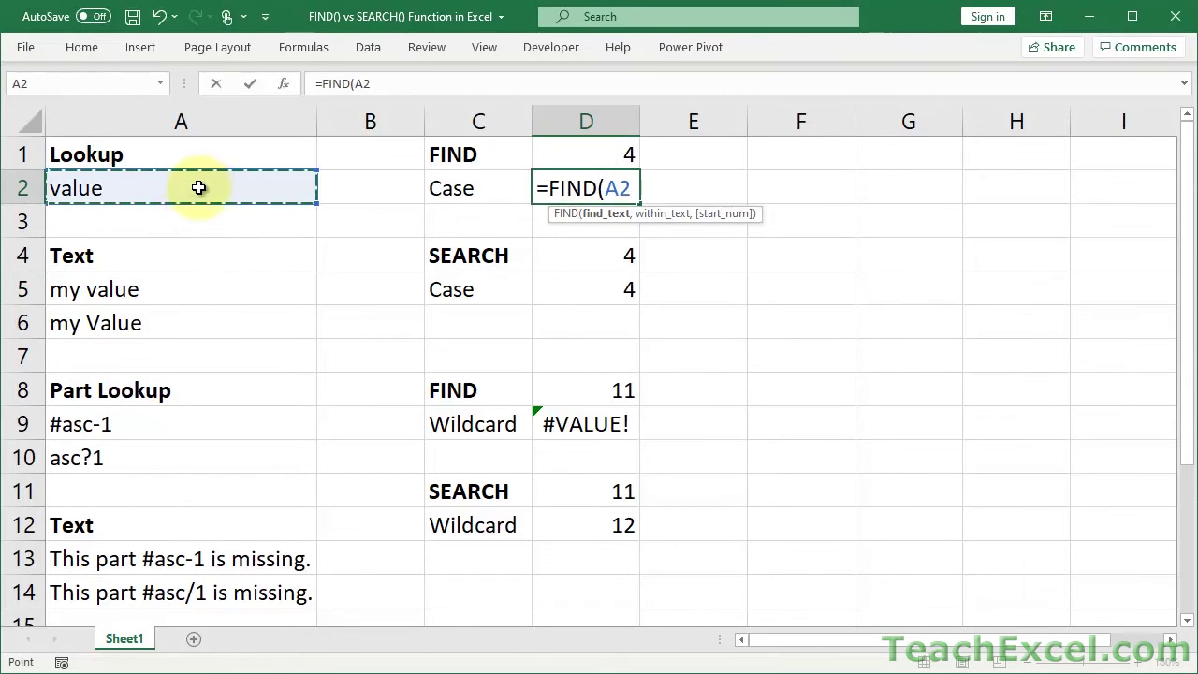
pyautogui.write(',')
pyautogui.click(94, 323)
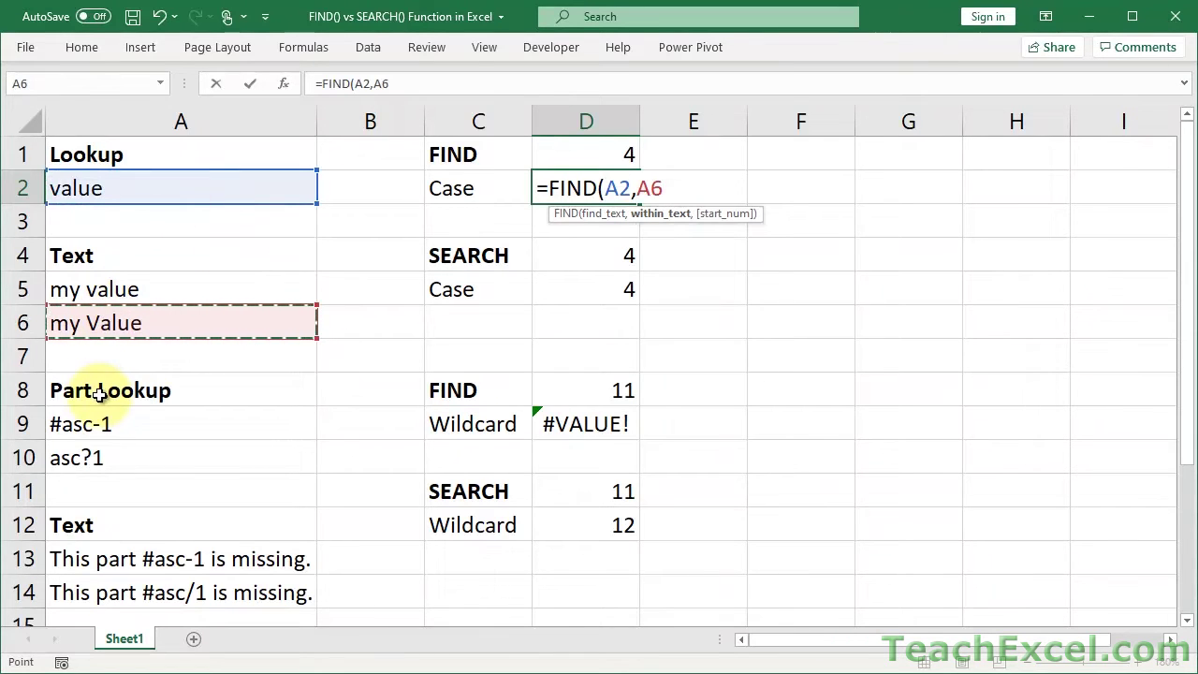
pyautogui.write(')')
pyautogui.press('Return')
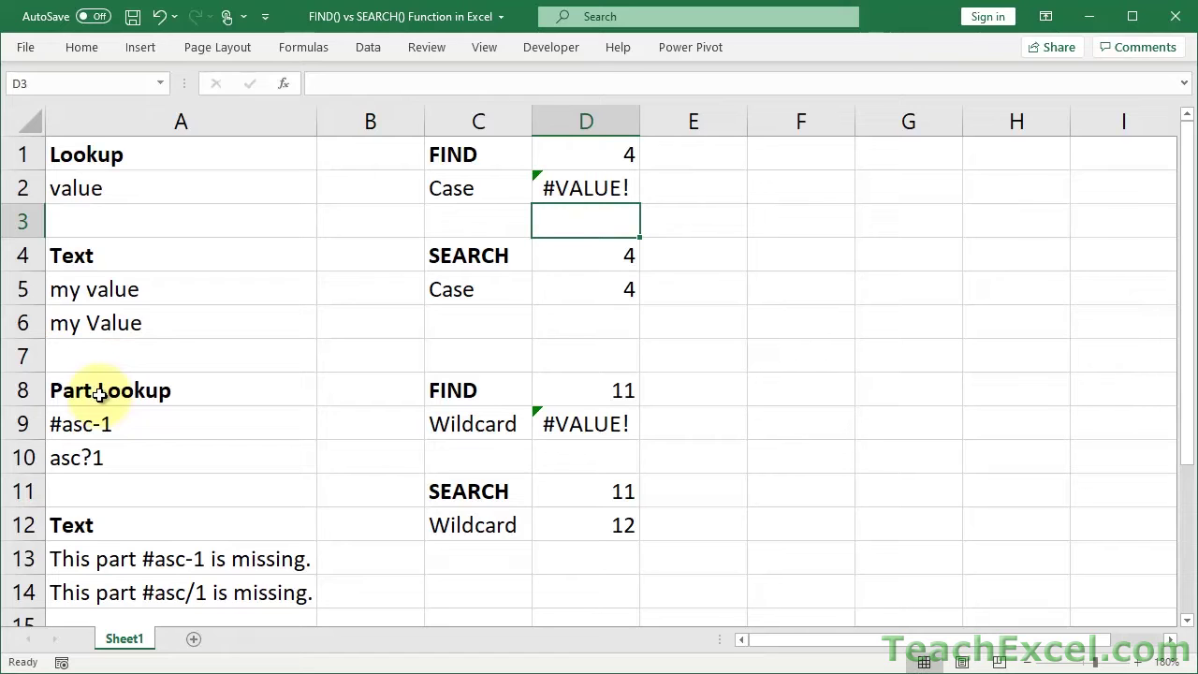
# Step: Try the capitalized lookup text "Value" in A2 against the FIND formulas, and undo the change
pyautogui.doubleClick(61, 187)
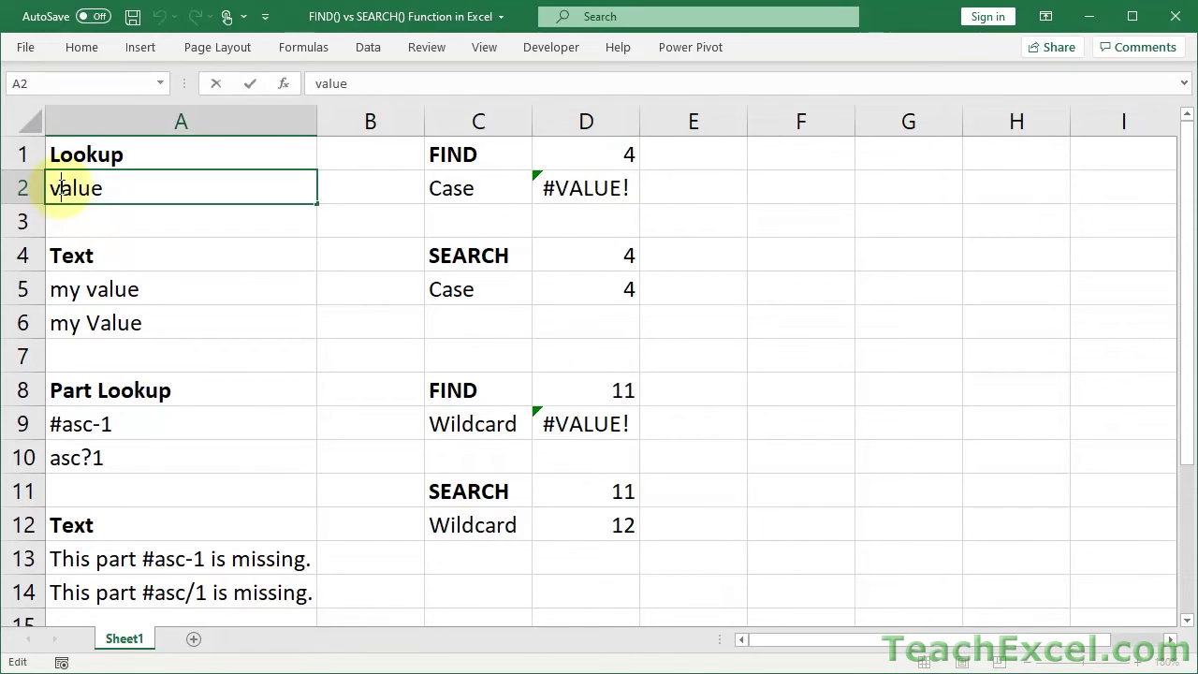
pyautogui.press('BackSpace')
pyautogui.write('V')
pyautogui.press('Return')
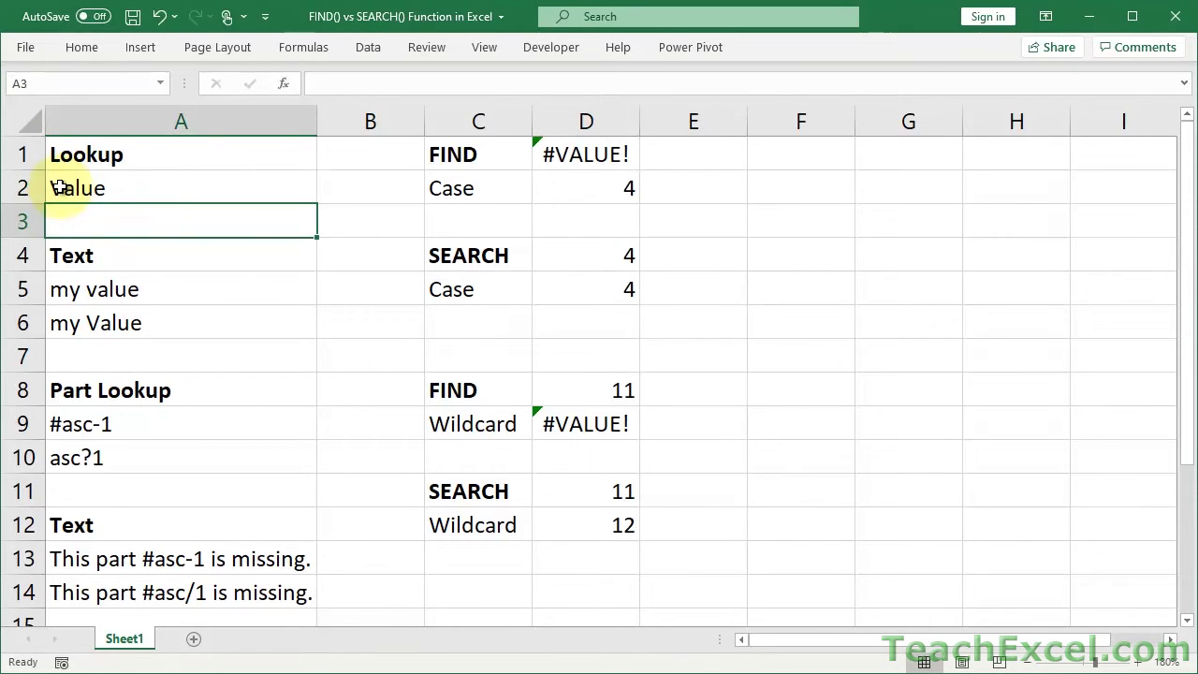
pyautogui.click(596, 157)
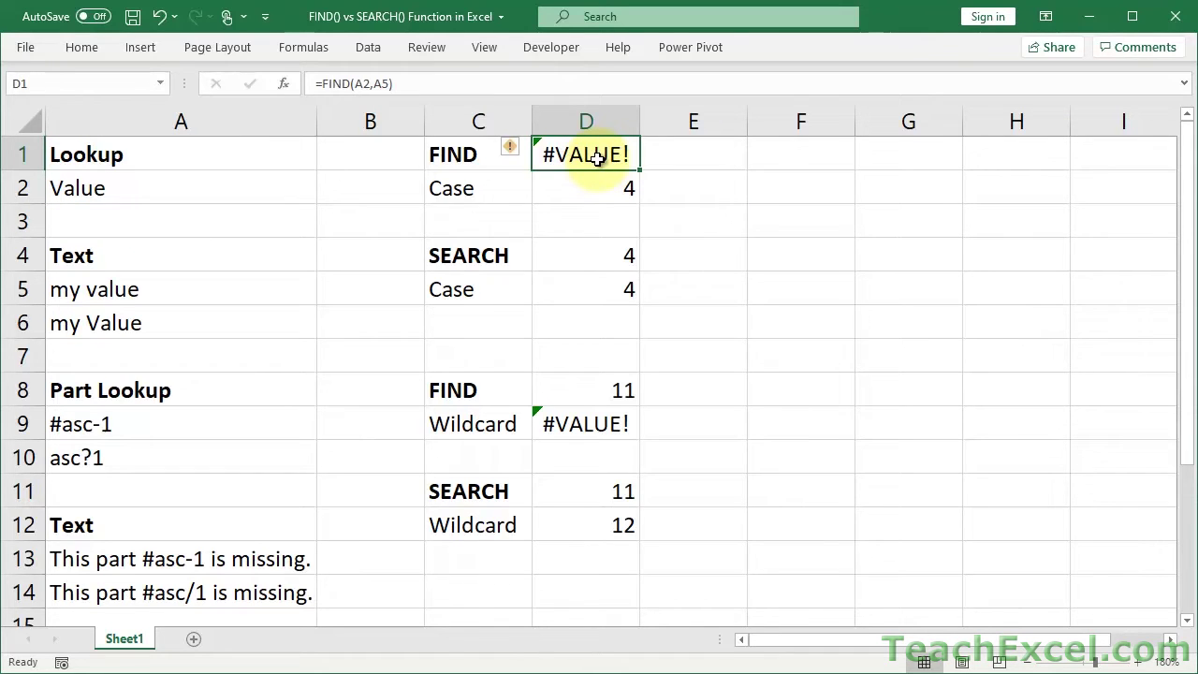
pyautogui.hotkey('ctrl', 'z')
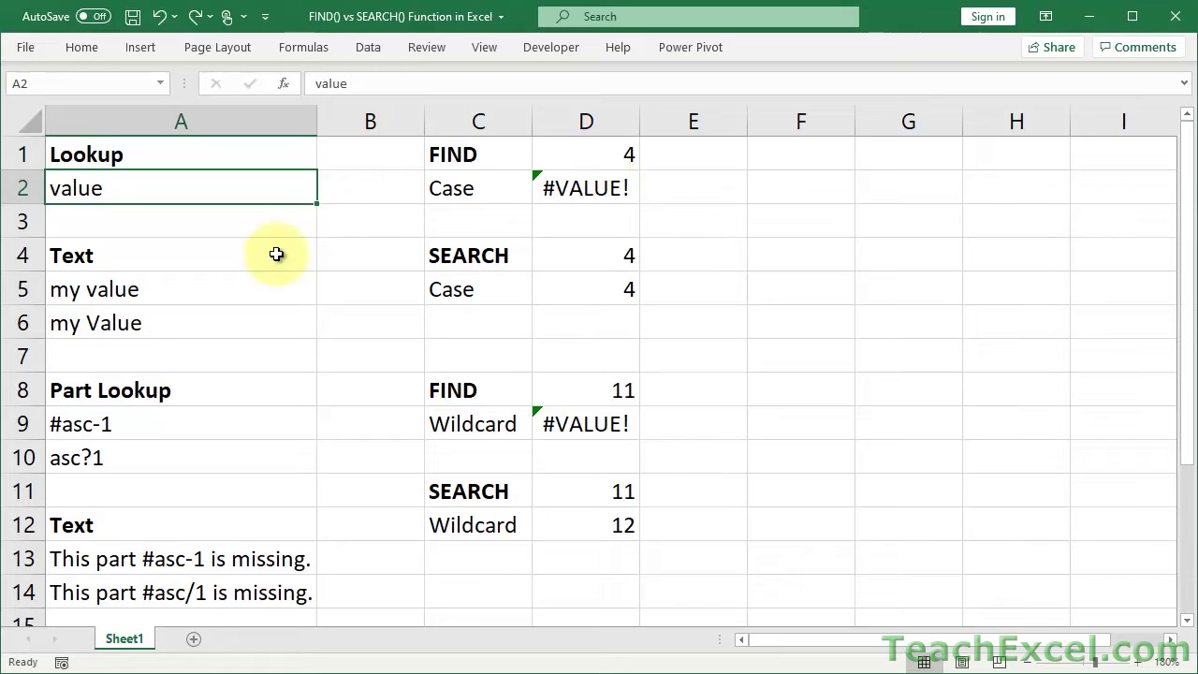
# Step: Review the capitalized text in A6 and the arguments of the FIND formula in D2
pyautogui.click(246, 321)
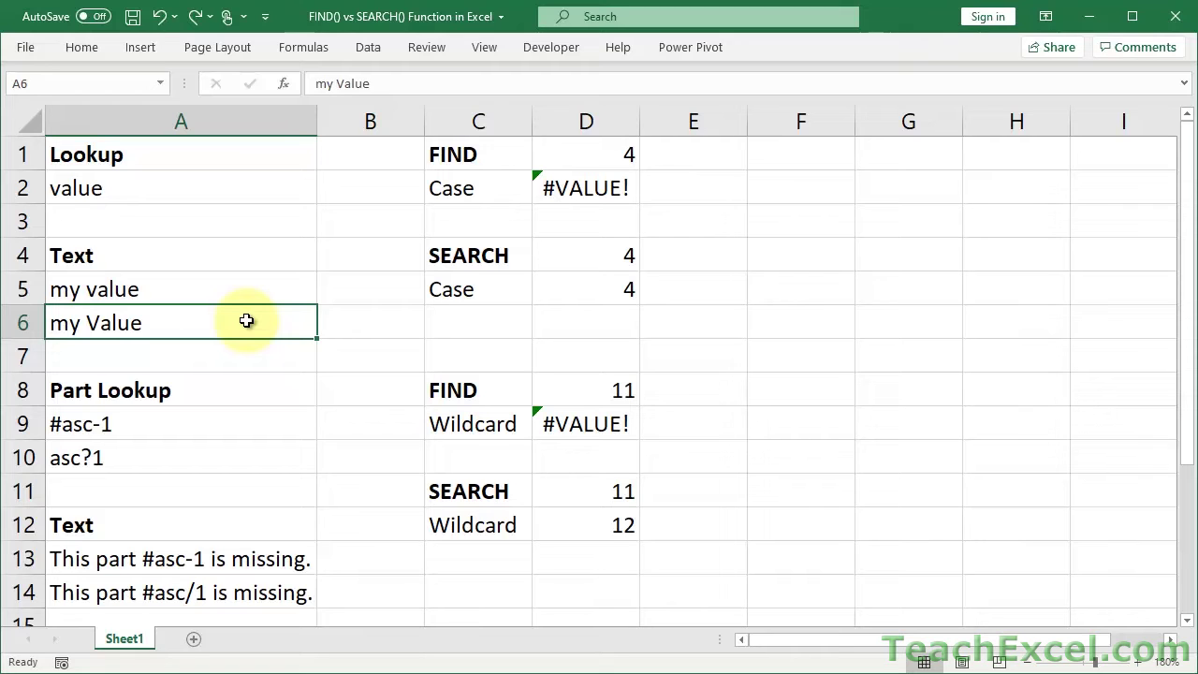
pyautogui.doubleClick(575, 187)
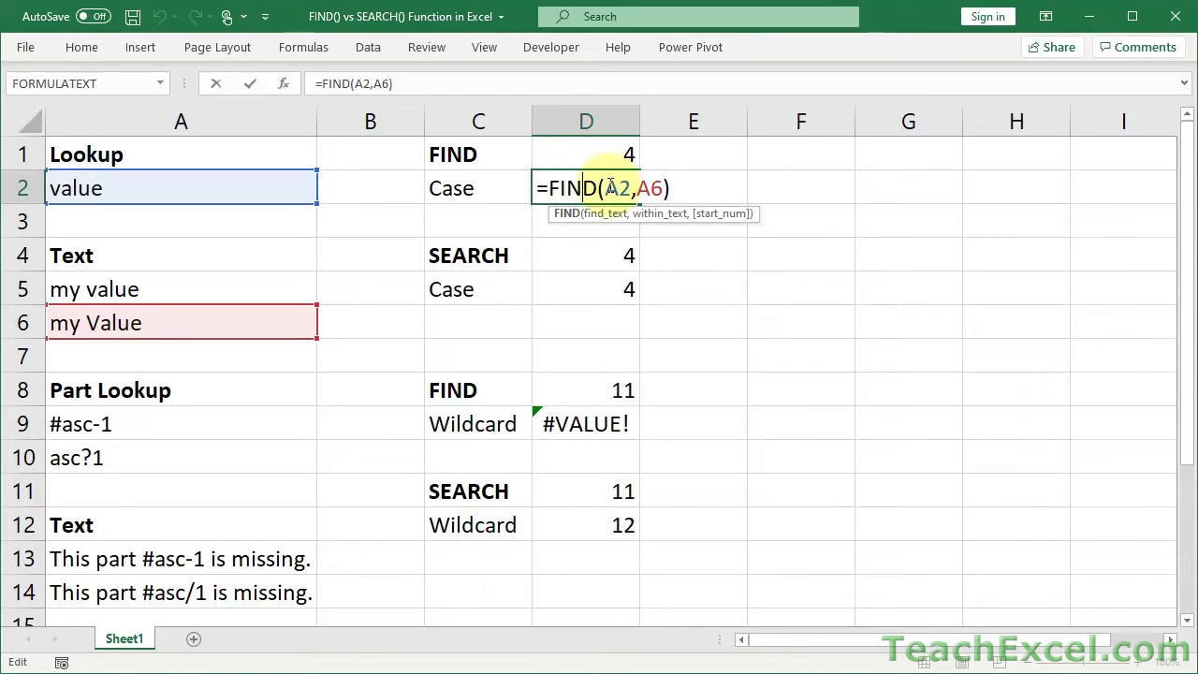
pyautogui.hotkey('ctrl', 'Return')
# Step: Replace the case-test formula in D5 with =SEARCH(A2,A6) to look within the capitalized text
pyautogui.click(580, 291)
pyautogui.press('Delete')
pyautogui.write('=s')
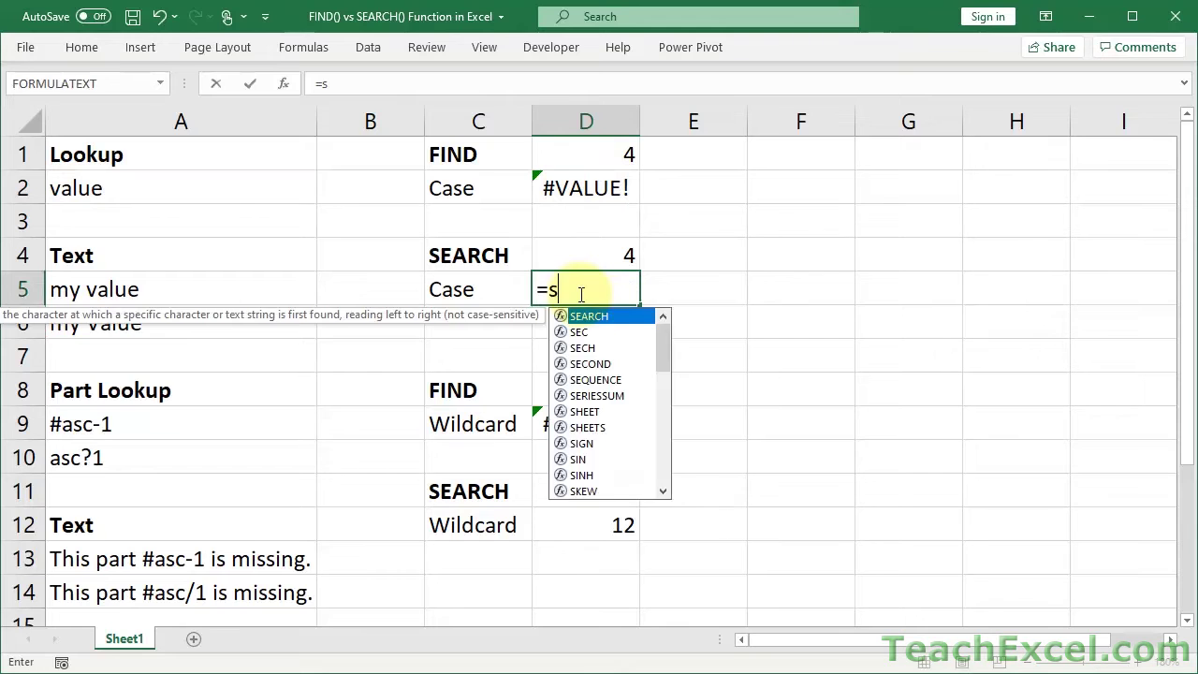
pyautogui.write('e')
pyautogui.press('Tab')
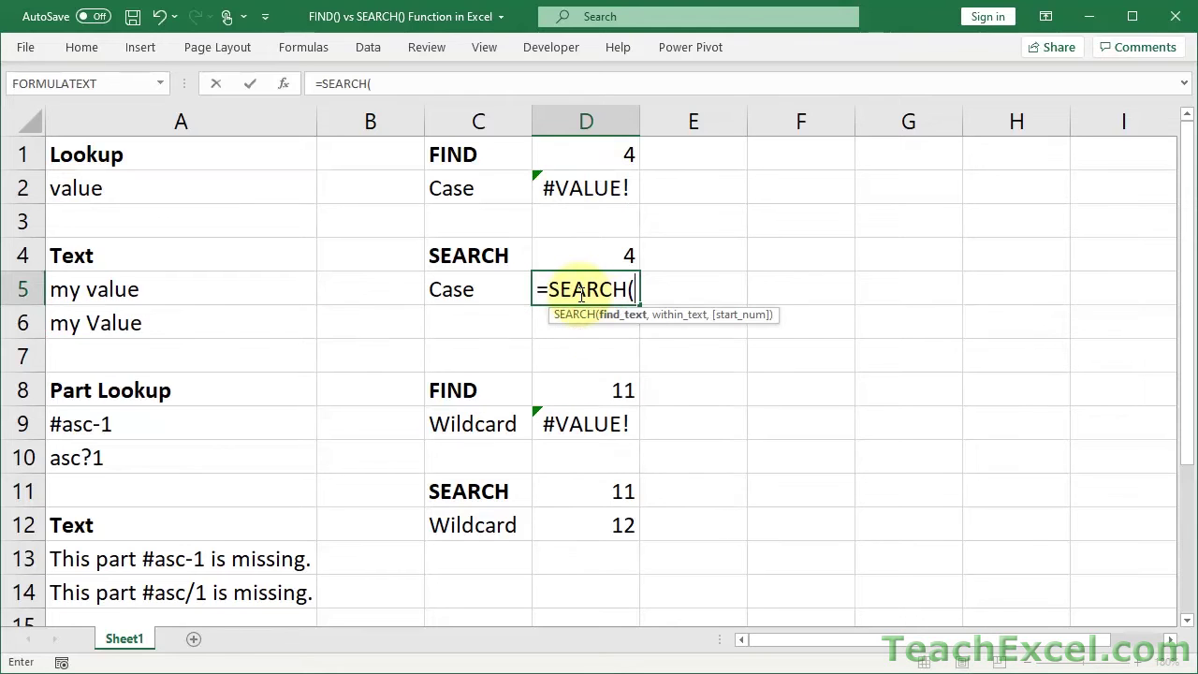
pyautogui.click(109, 190)
pyautogui.write(',')
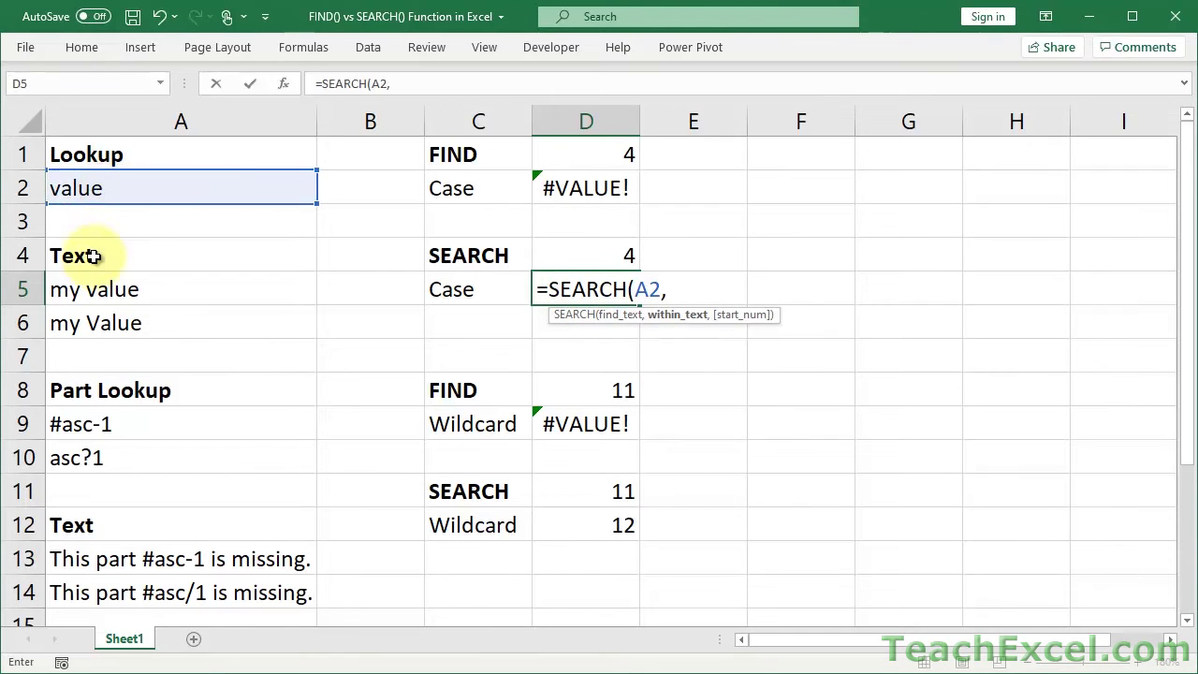
pyautogui.click(98, 326)
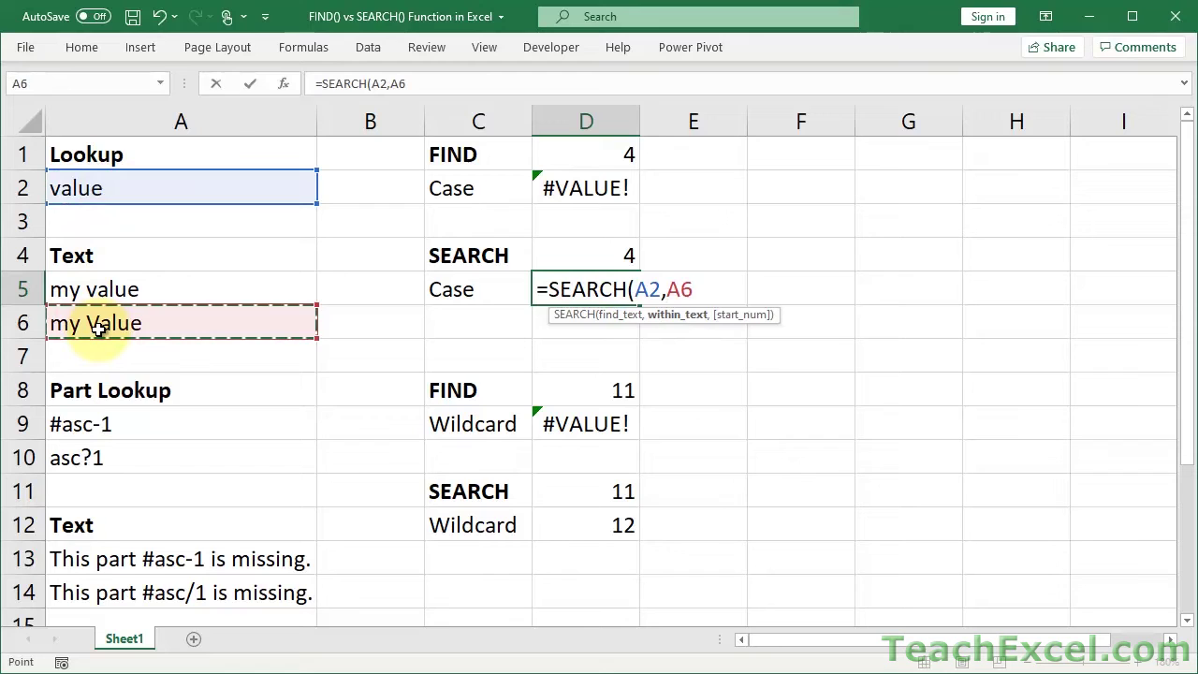
pyautogui.hotkey('ctrl', 'Return')
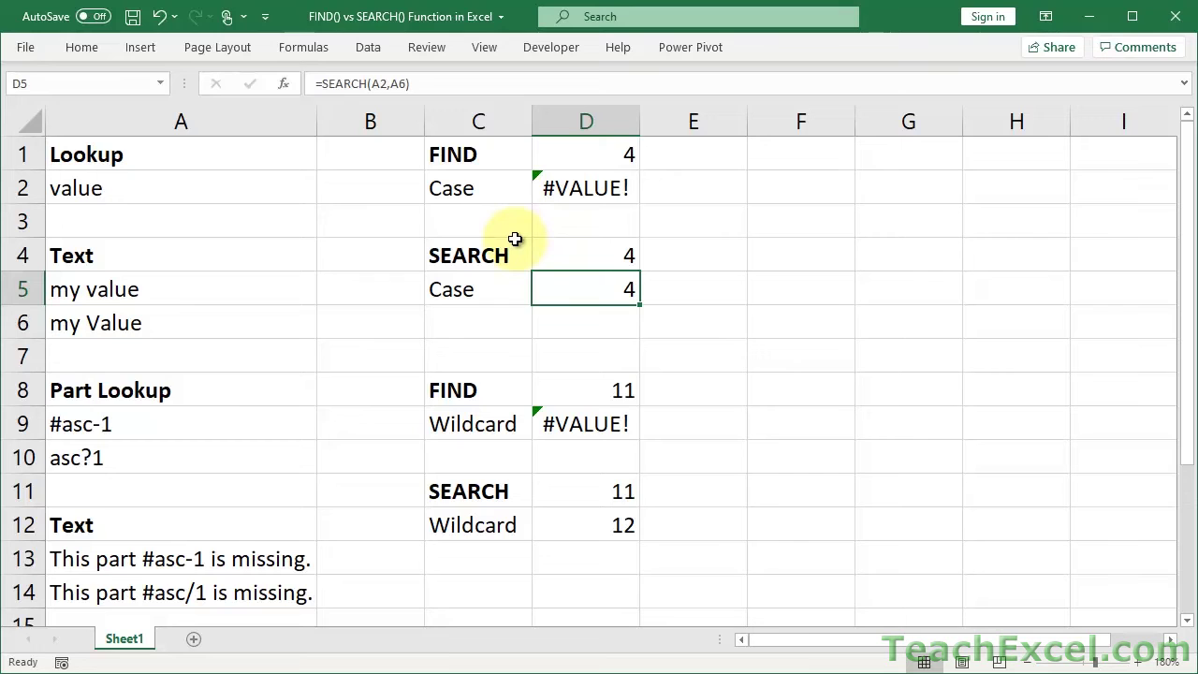
# Step: Display the built-in description of the FIND function from the formula in D2, and restore the formula
pyautogui.doubleClick(567, 188)
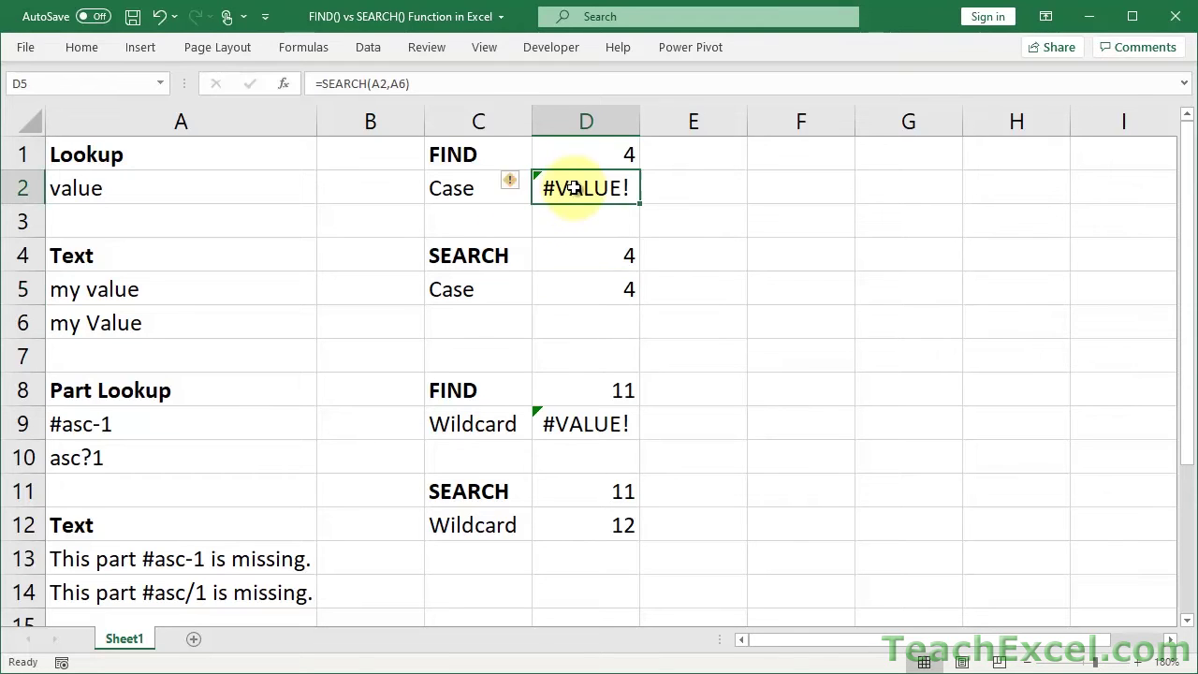
pyautogui.click(599, 190)
pyautogui.press('BackSpace')
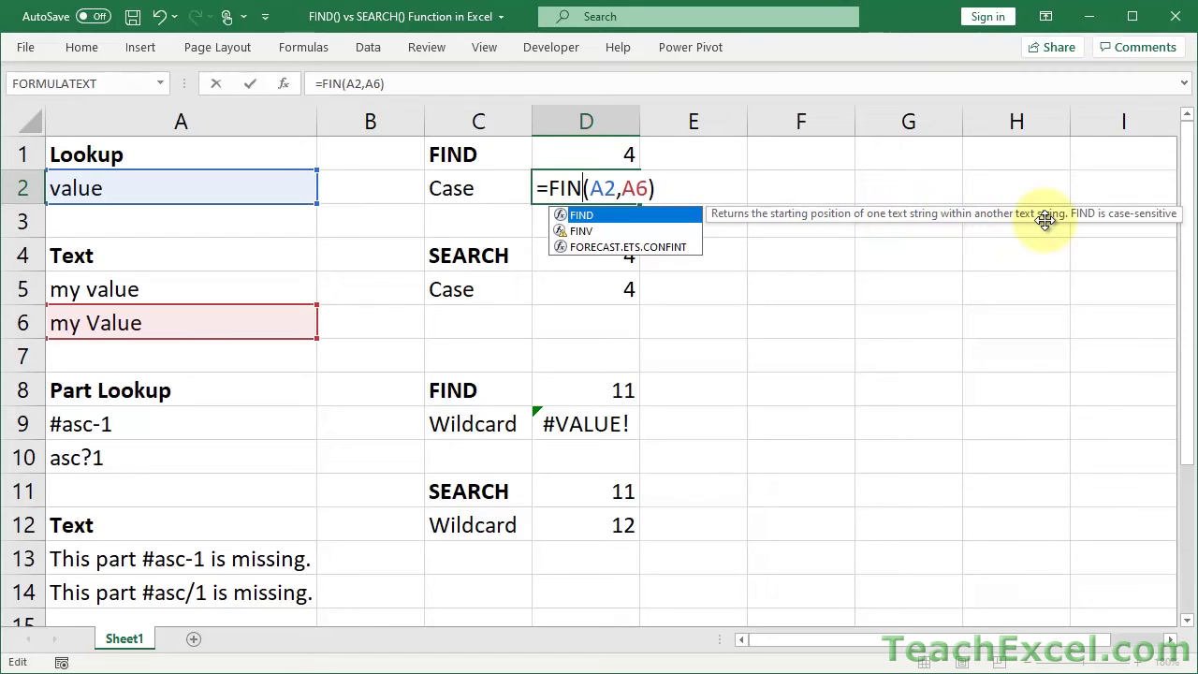
pyautogui.press('Escape')
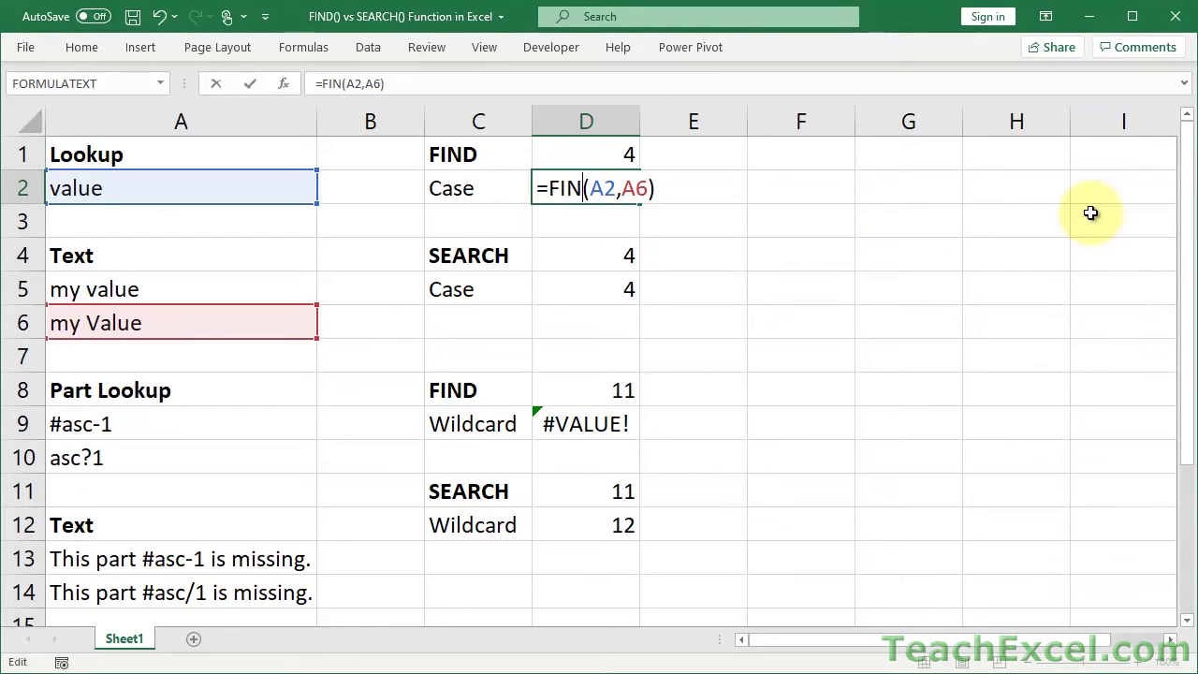
pyautogui.write('D')
pyautogui.hotkey('ctrl', 'Return')
# Step: Display the SEARCH function's built-in description from the formula in D4, restore the formula, and compare the FIND and SEARCH sections
pyautogui.click(600, 253)
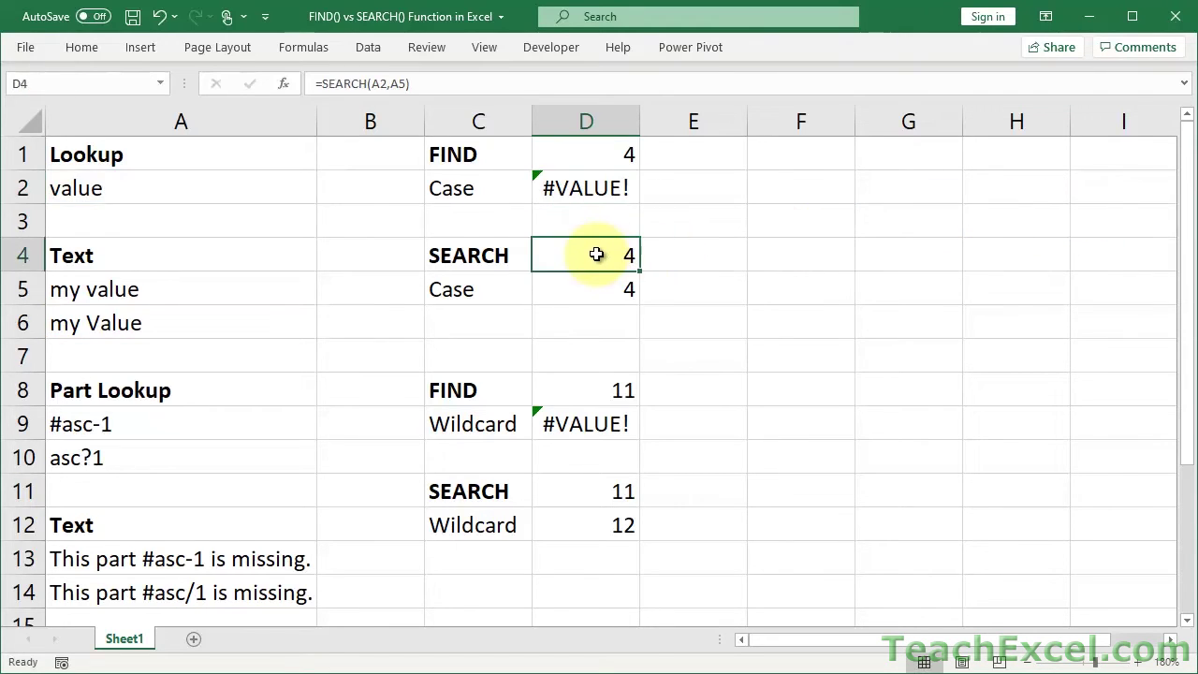
pyautogui.doubleClick(600, 254)
pyautogui.press('BackSpace')
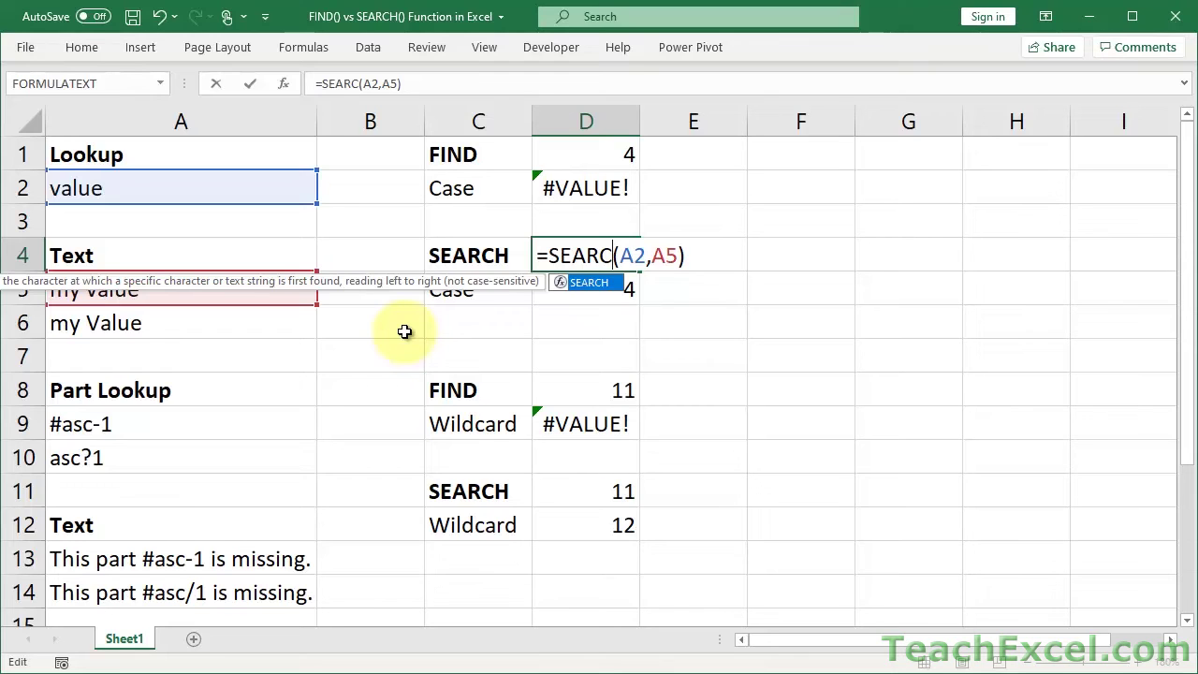
pyautogui.press('Escape')
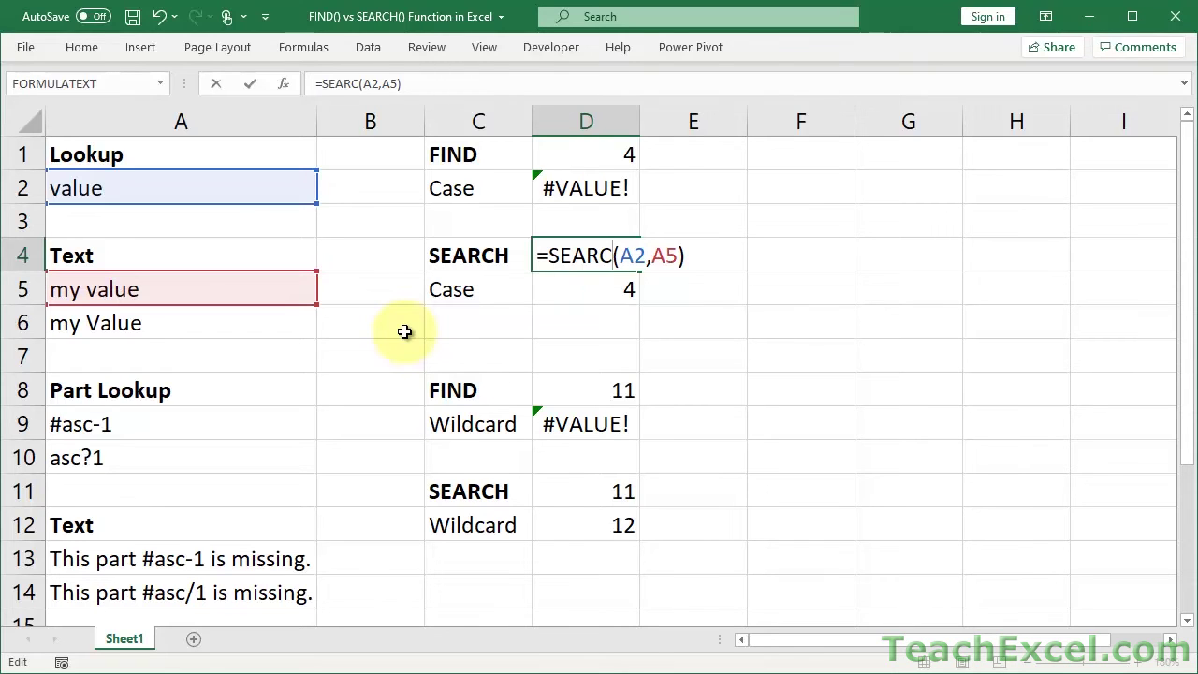
pyautogui.write('H')
pyautogui.hotkey('ctrl', 'Return')
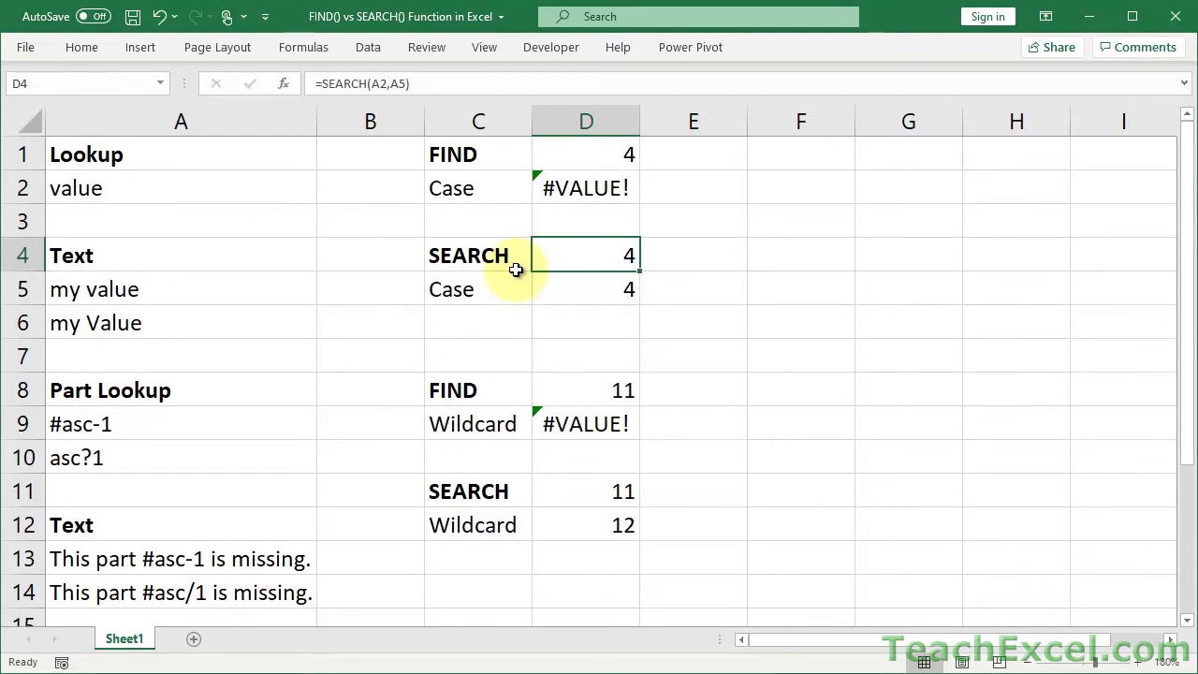
pyautogui.click(474, 148)
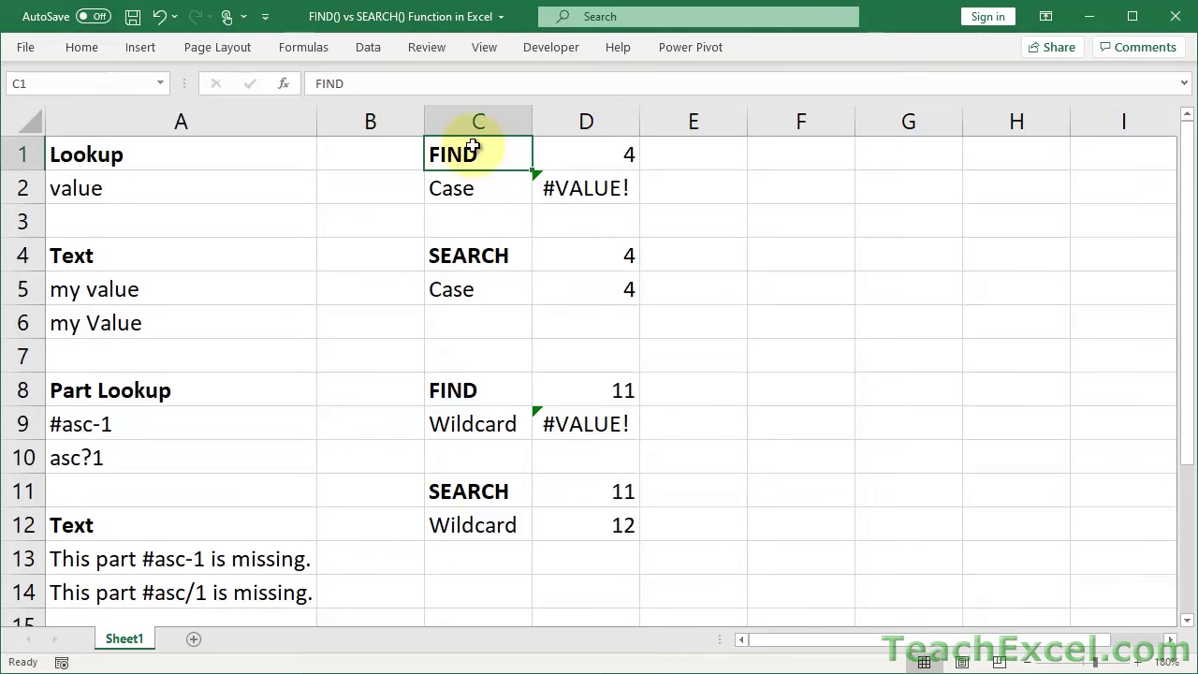
pyautogui.click(482, 260)
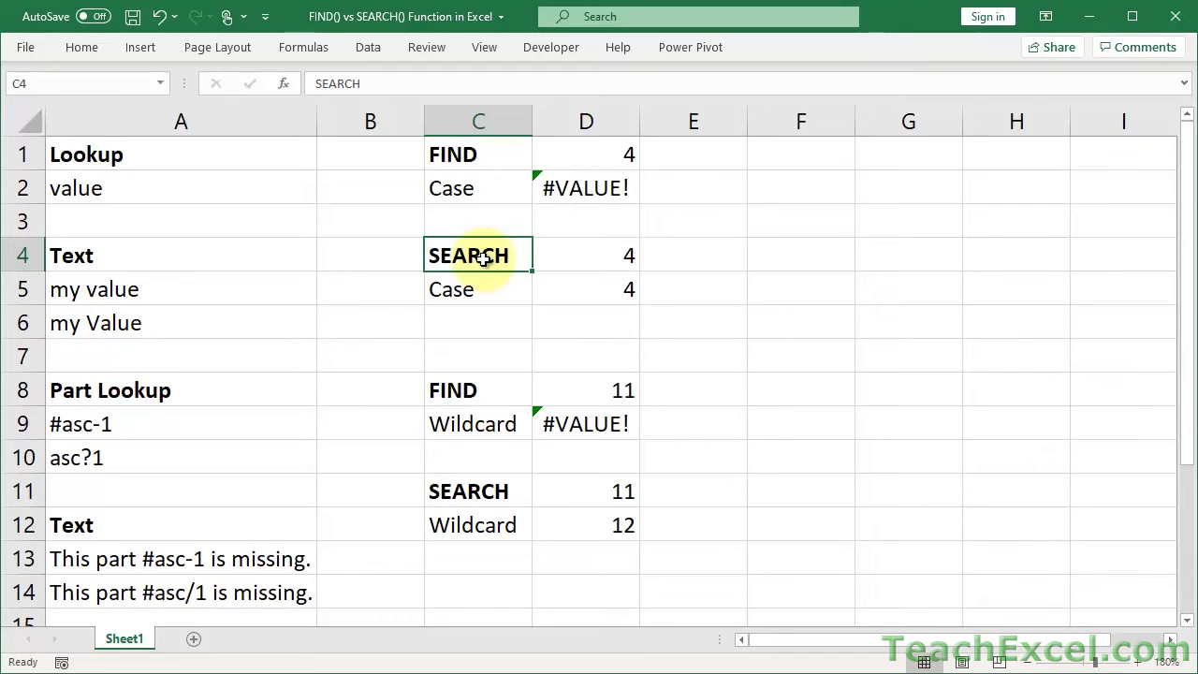
# Step: Enter =FIND(UPPER(A2),UPPER(A6)) in E2 to make the FIND comparison ignore case
pyautogui.click(673, 186)
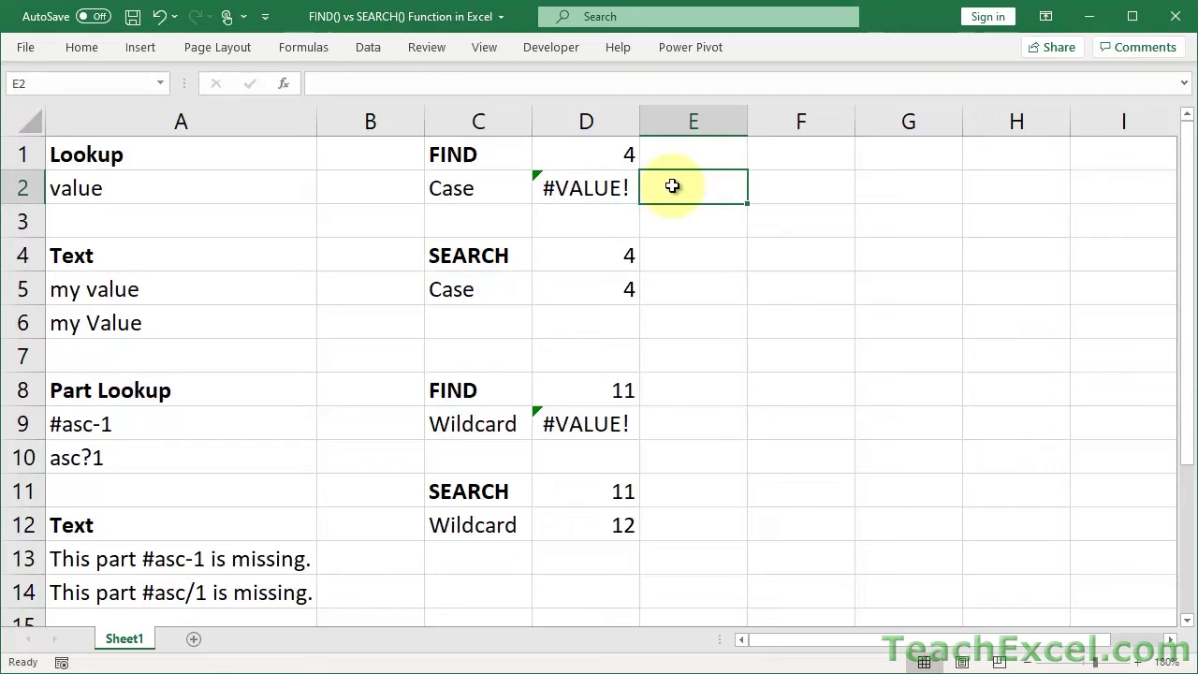
pyautogui.write('=find')
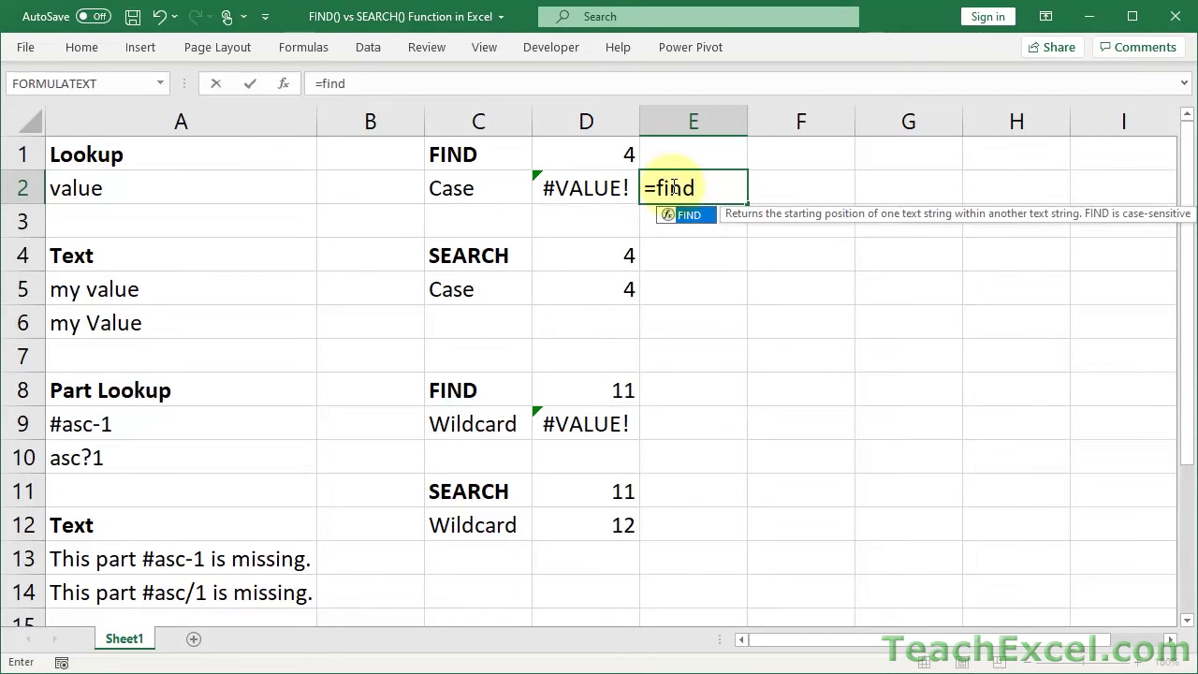
pyautogui.press('Tab')
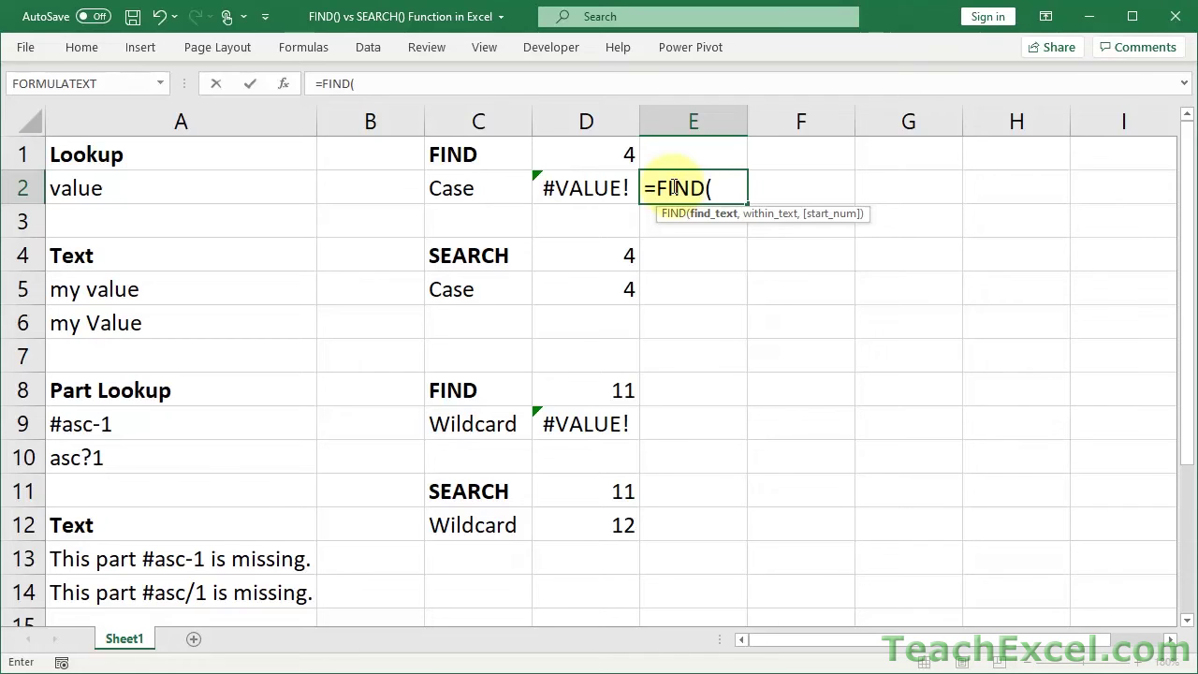
pyautogui.write('upp')
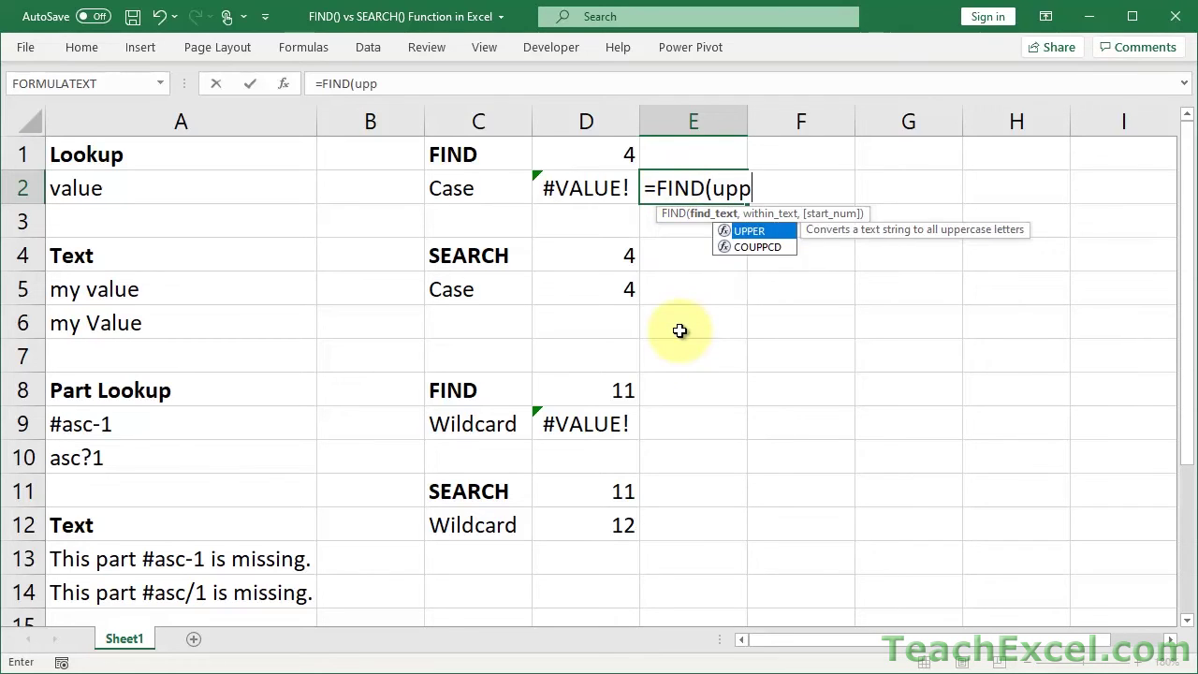
pyautogui.press('Tab')
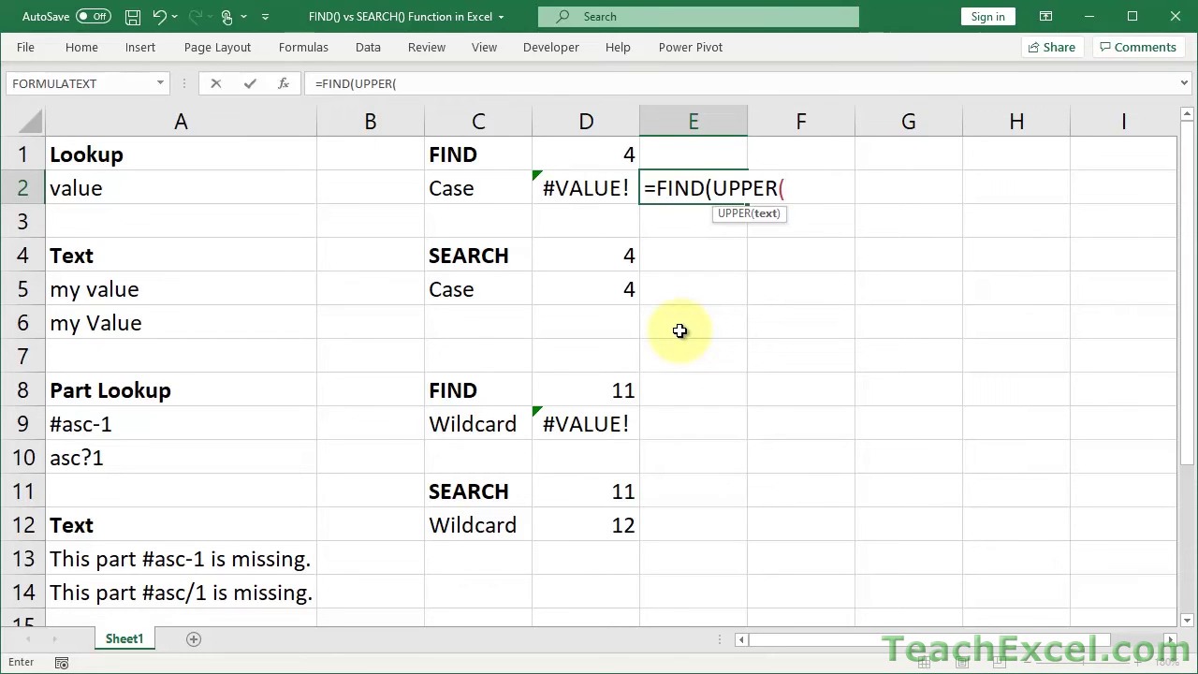
pyautogui.click(275, 180)
pyautogui.write('),')
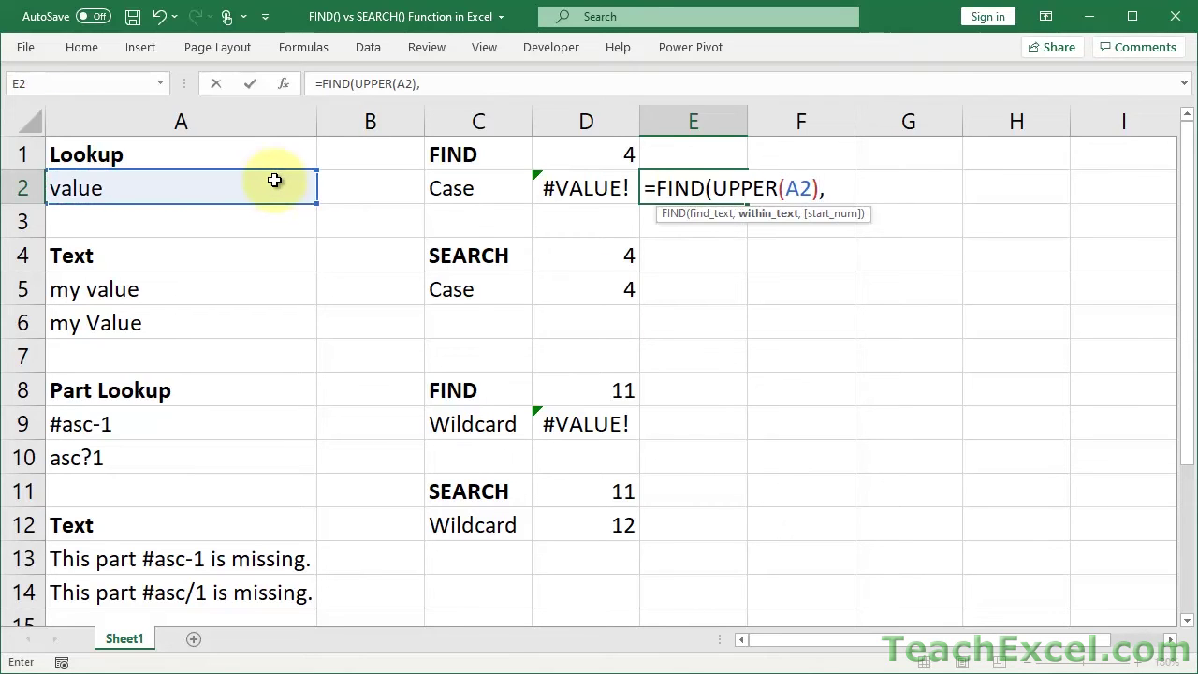
pyautogui.write('upp')
pyautogui.press('Tab')
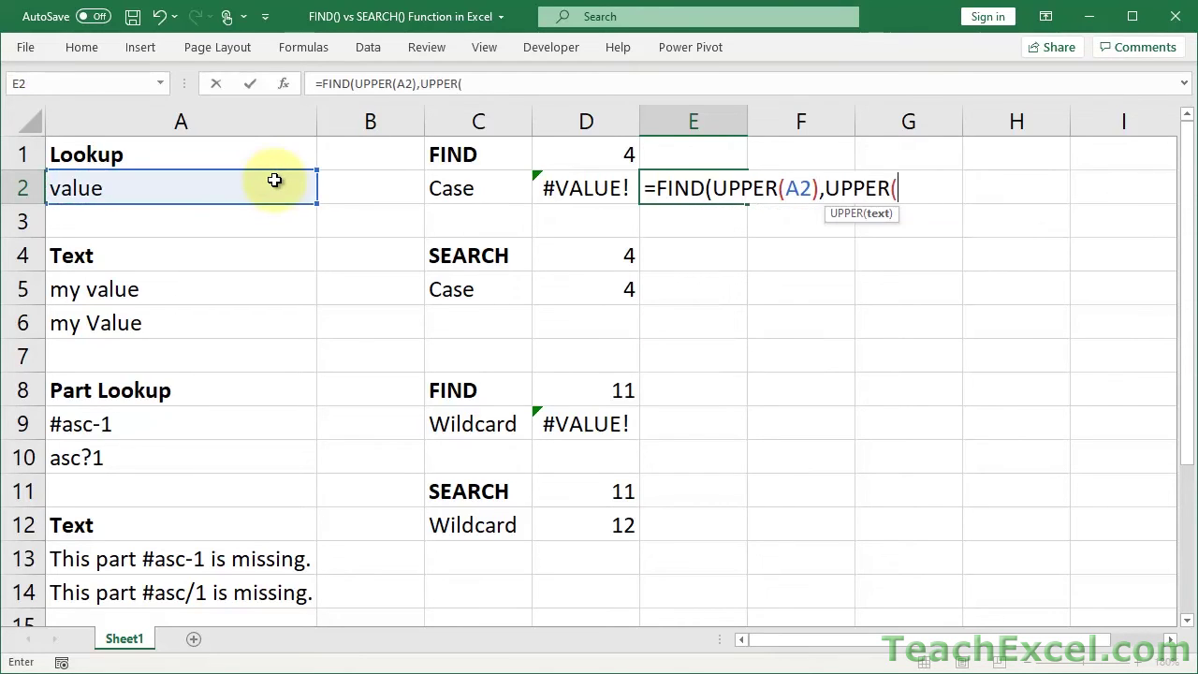
pyautogui.click(125, 324)
pyautogui.write(')')
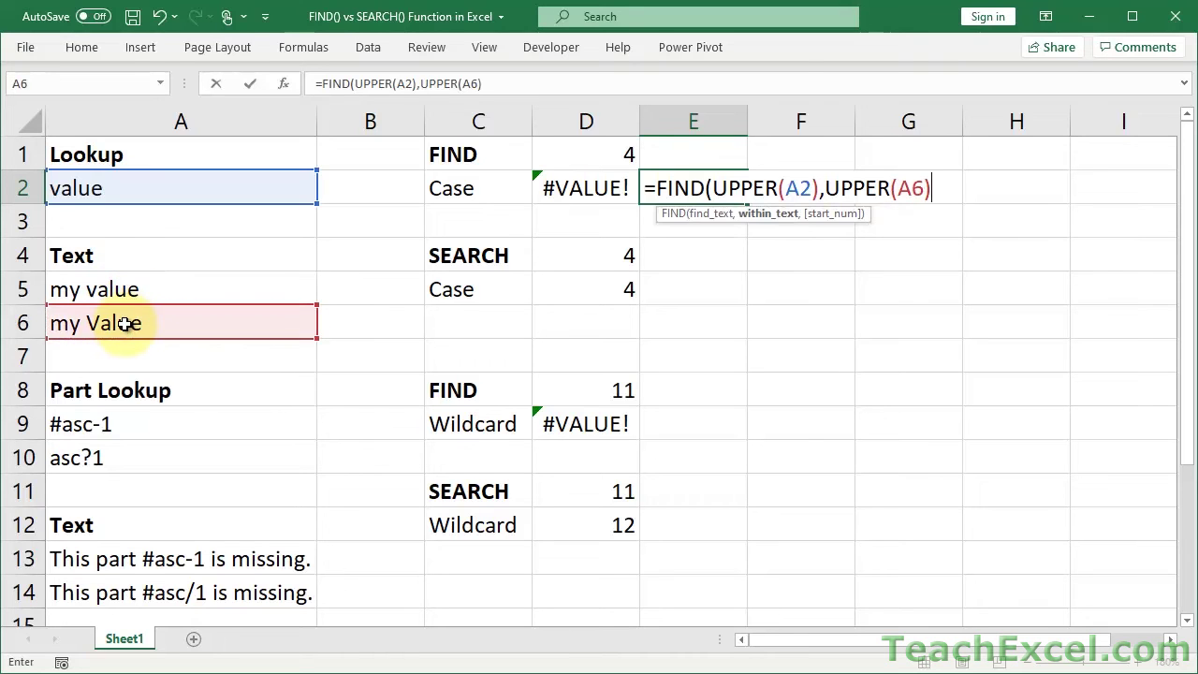
pyautogui.write(')')
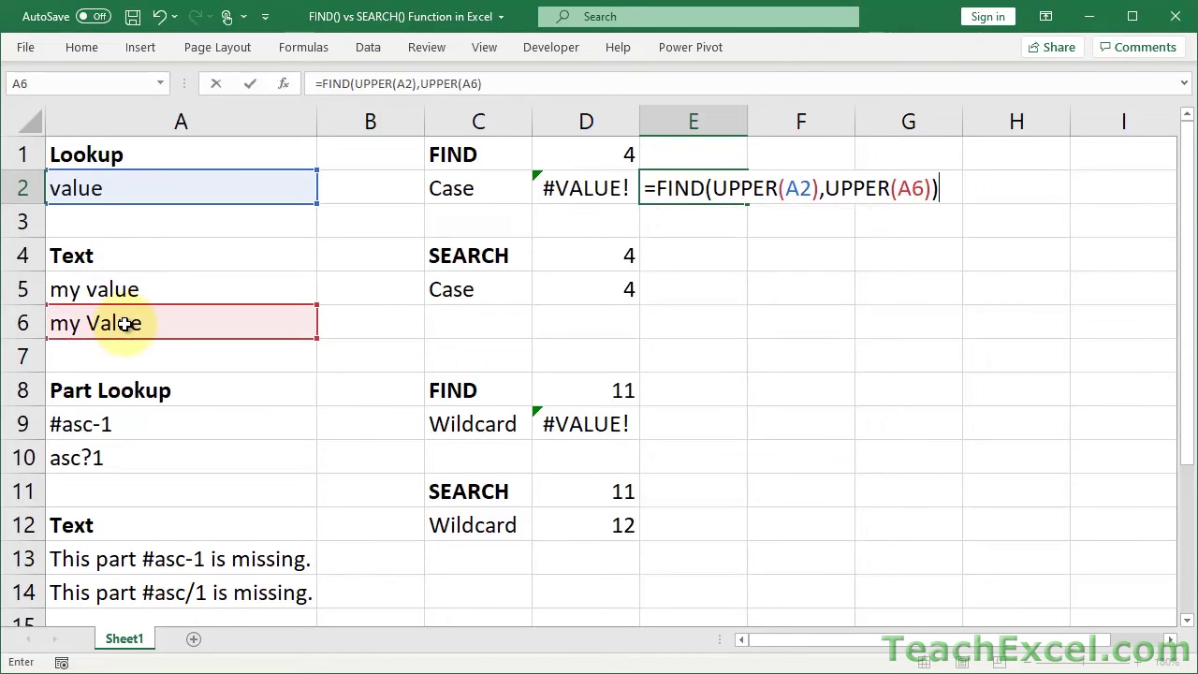
pyautogui.press('Return')
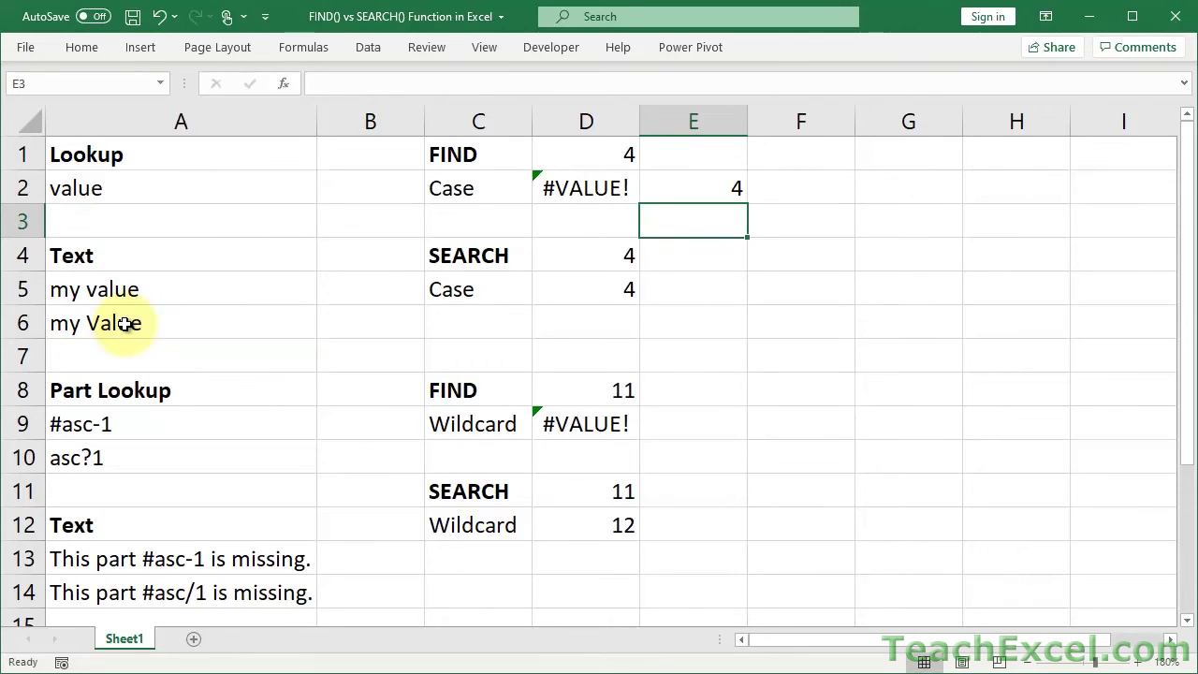
# Step: Review the uppercase-converting formula in E2 and the cells referenced by the plain FIND formula in D2
pyautogui.click(686, 192)
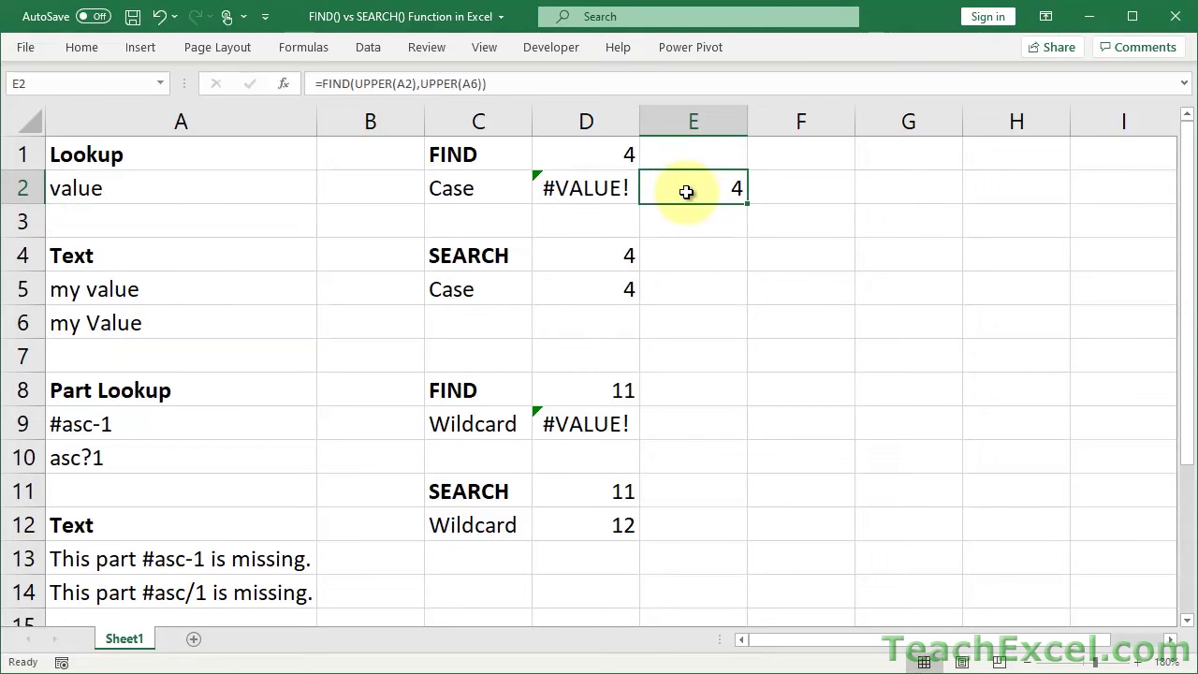
pyautogui.doubleClick(585, 194)
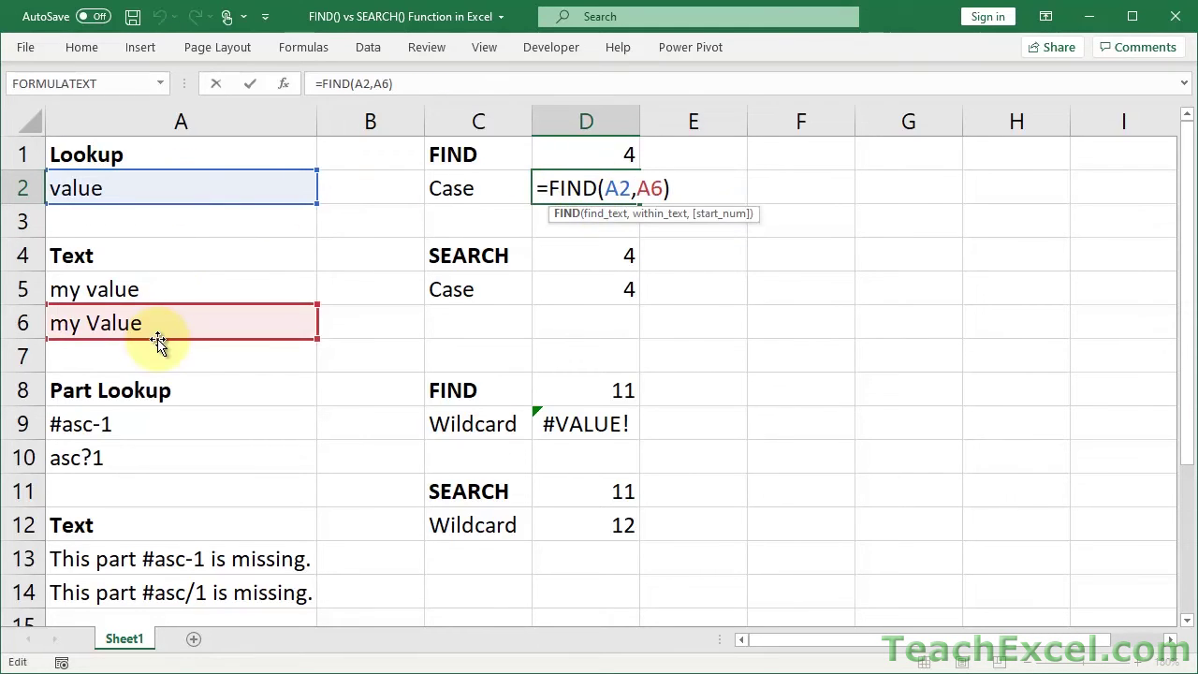
pyautogui.press('Escape')
# Step: Try LOWER in place of UPPER around A6 in the E2 formula, and cancel the edit
pyautogui.doubleClick(701, 189)
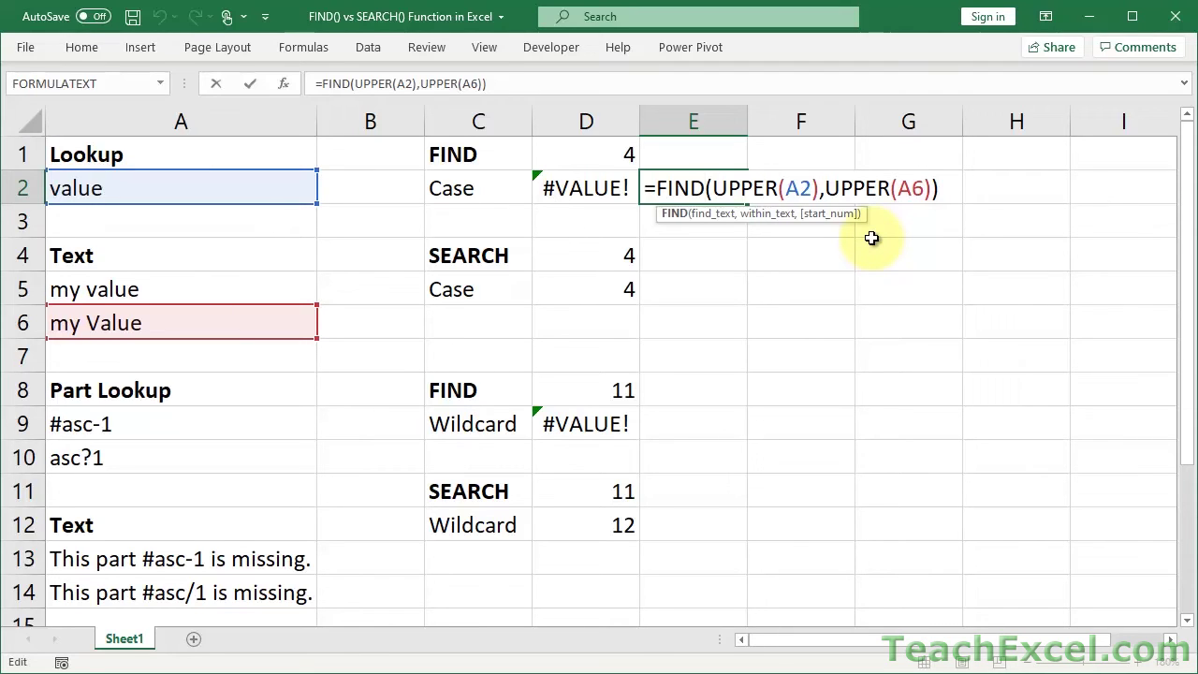
pyautogui.click(729, 188)
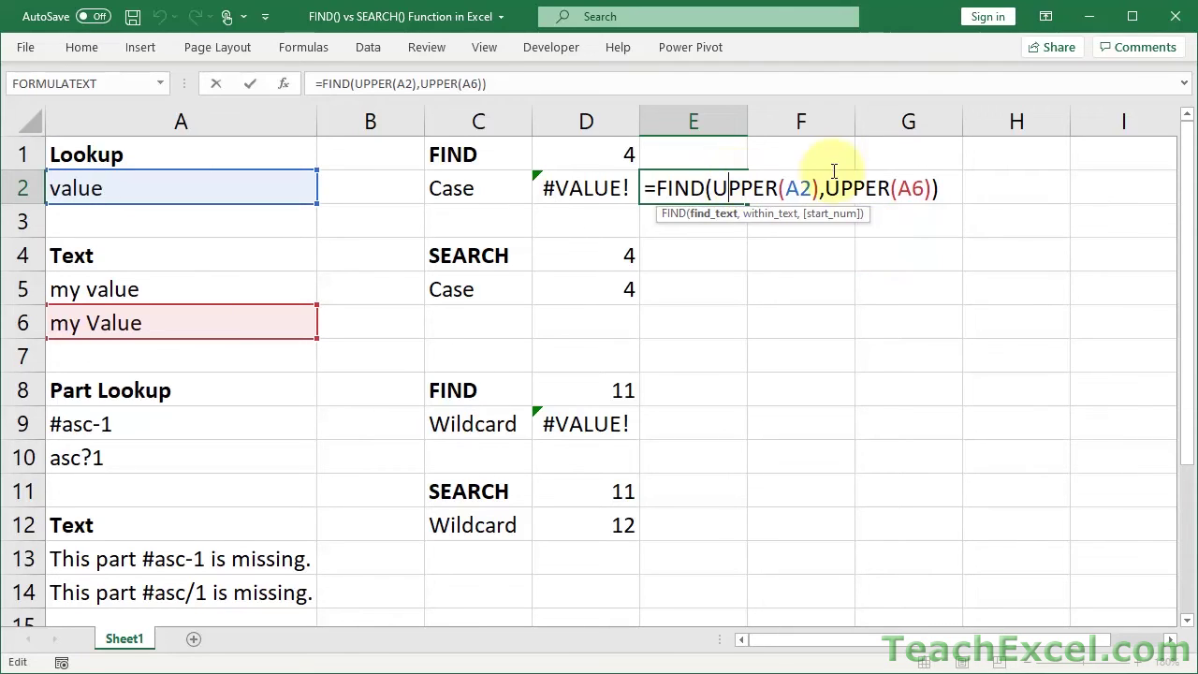
pyautogui.click(854, 188)
pyautogui.doubleClick(854, 187)
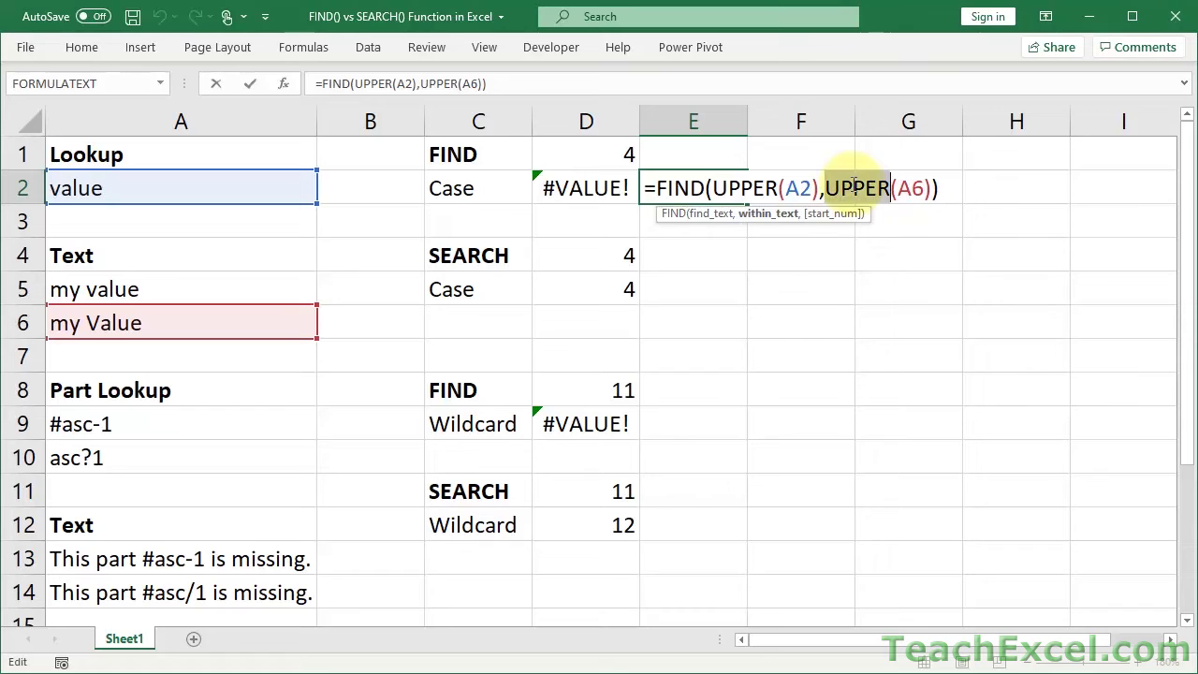
pyautogui.write('lower')
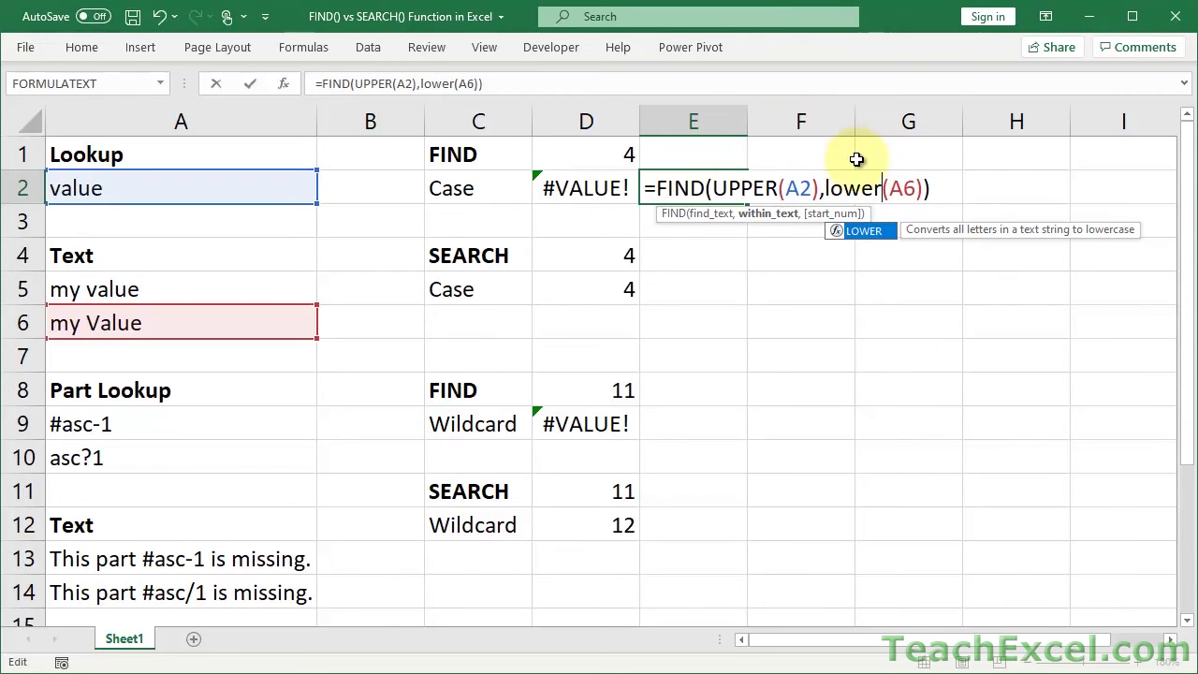
pyautogui.press('Escape')
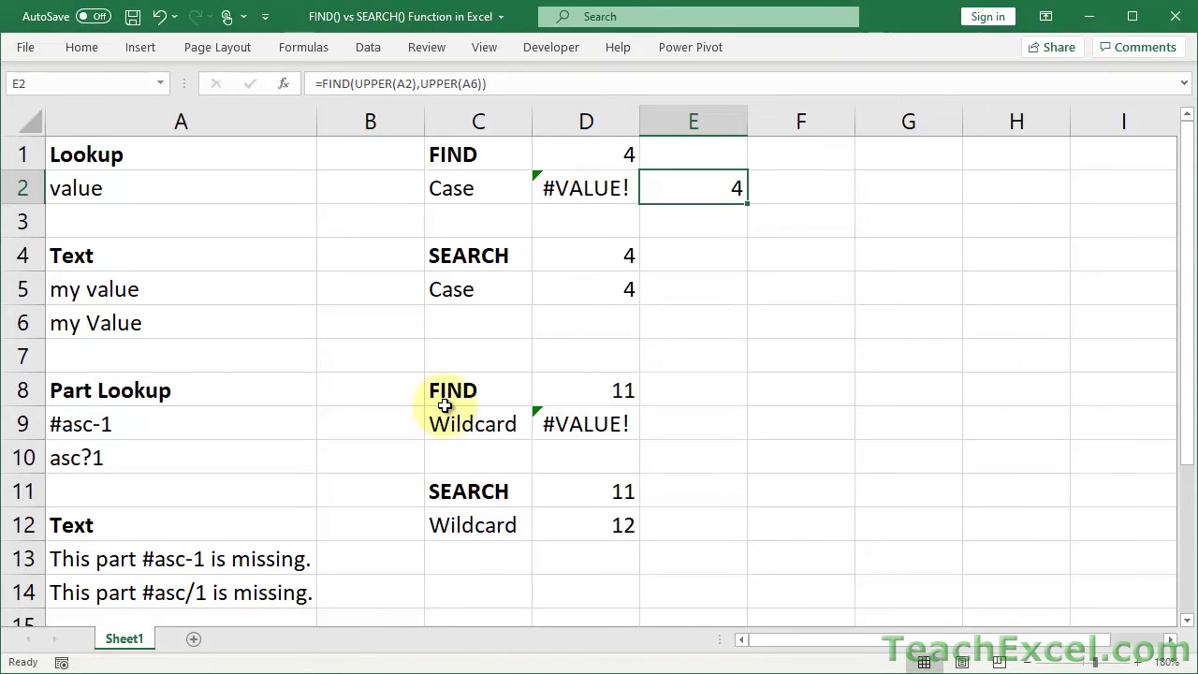
# Step: Review the wildcard characters *, ? and ~ in A17:A19 along with their descriptions
pyautogui.scroll(-2, 443, 400)
pyautogui.scroll(-2, 444, 401)
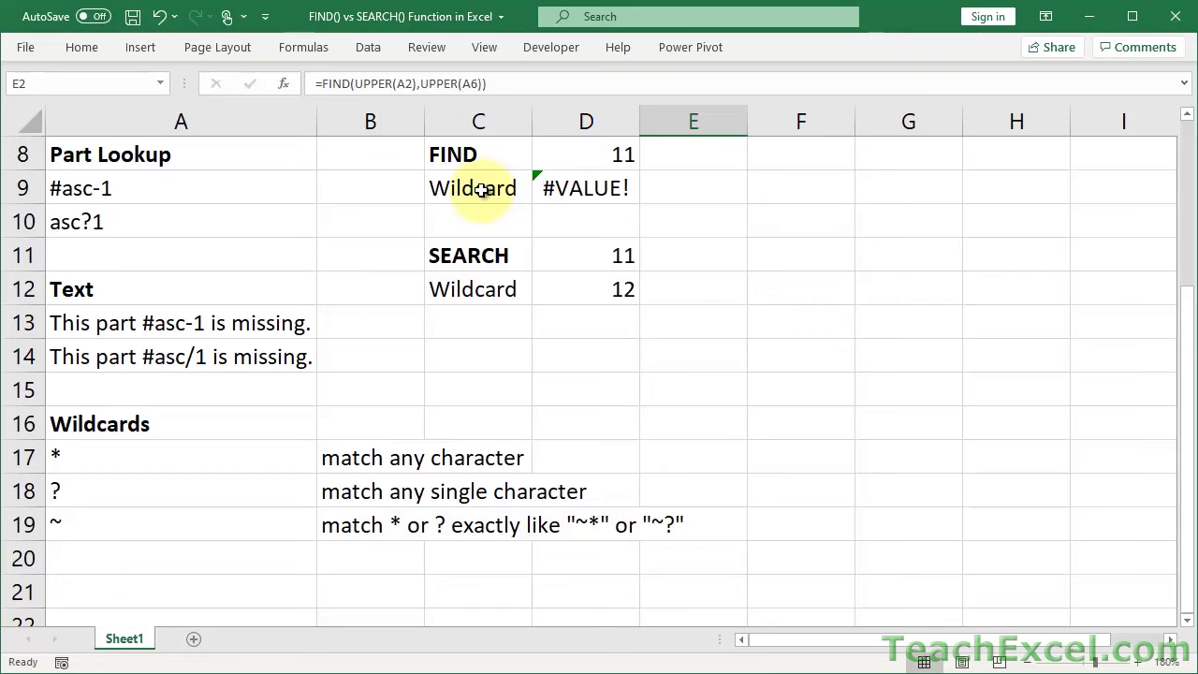
pyautogui.click(138, 453)
pyautogui.click(131, 491)
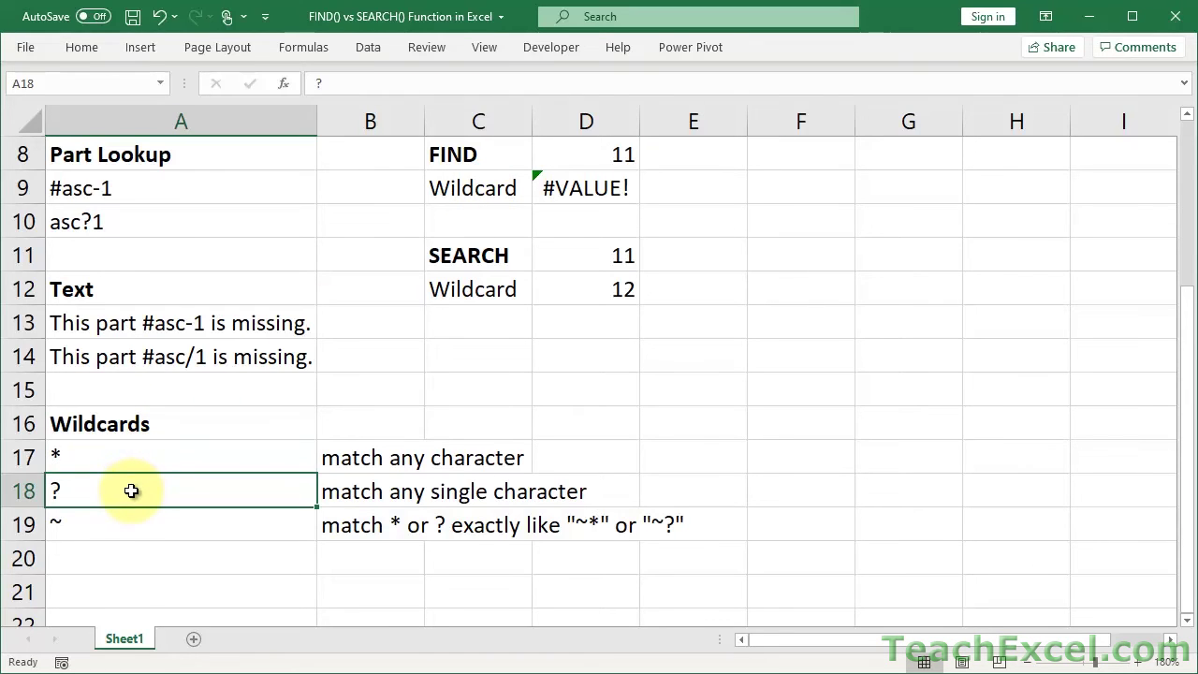
pyautogui.click(131, 520)
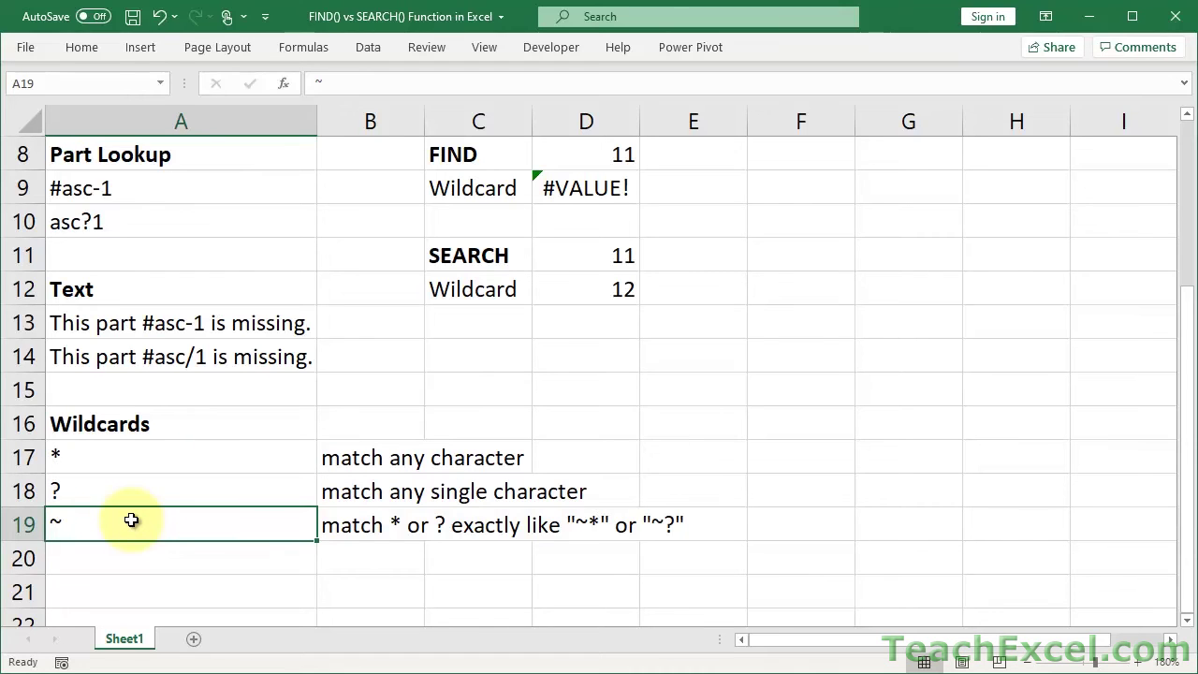
pyautogui.click(154, 474)
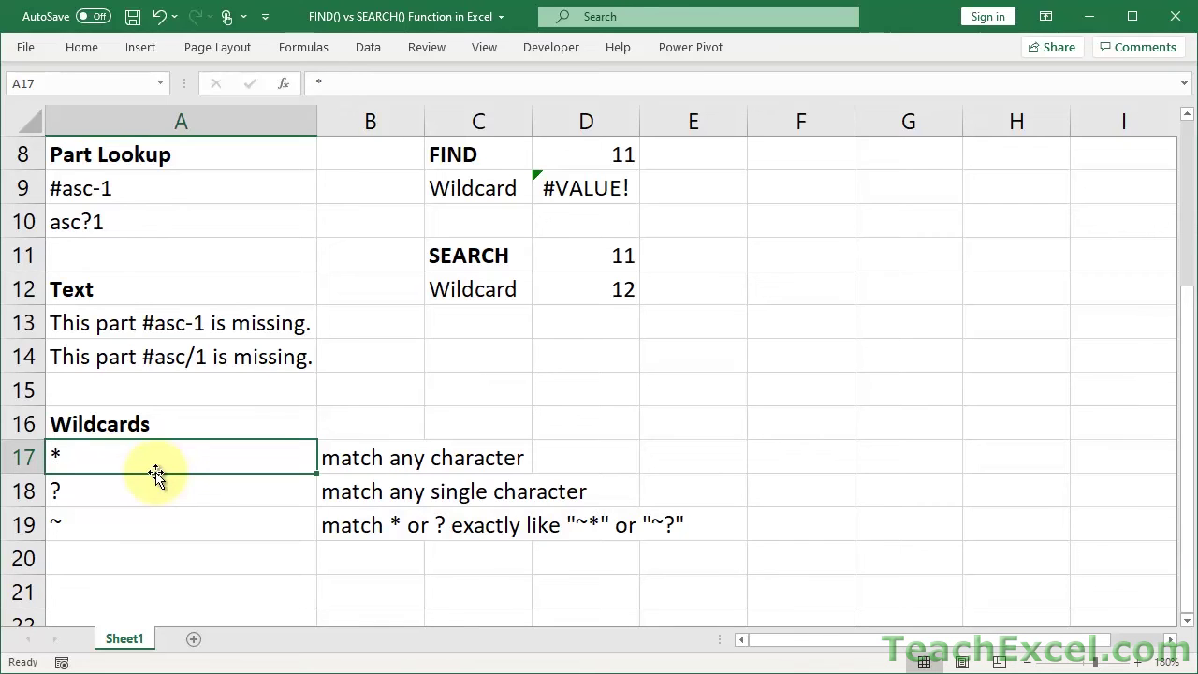
pyautogui.click(162, 495)
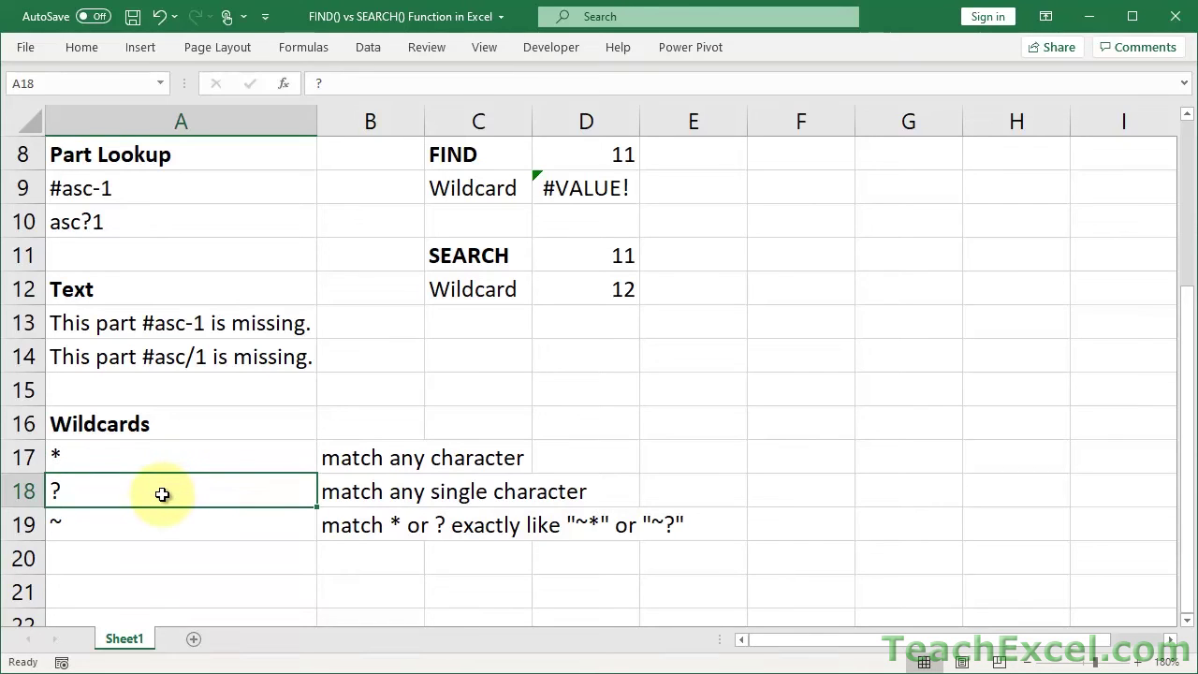
pyautogui.click(170, 523)
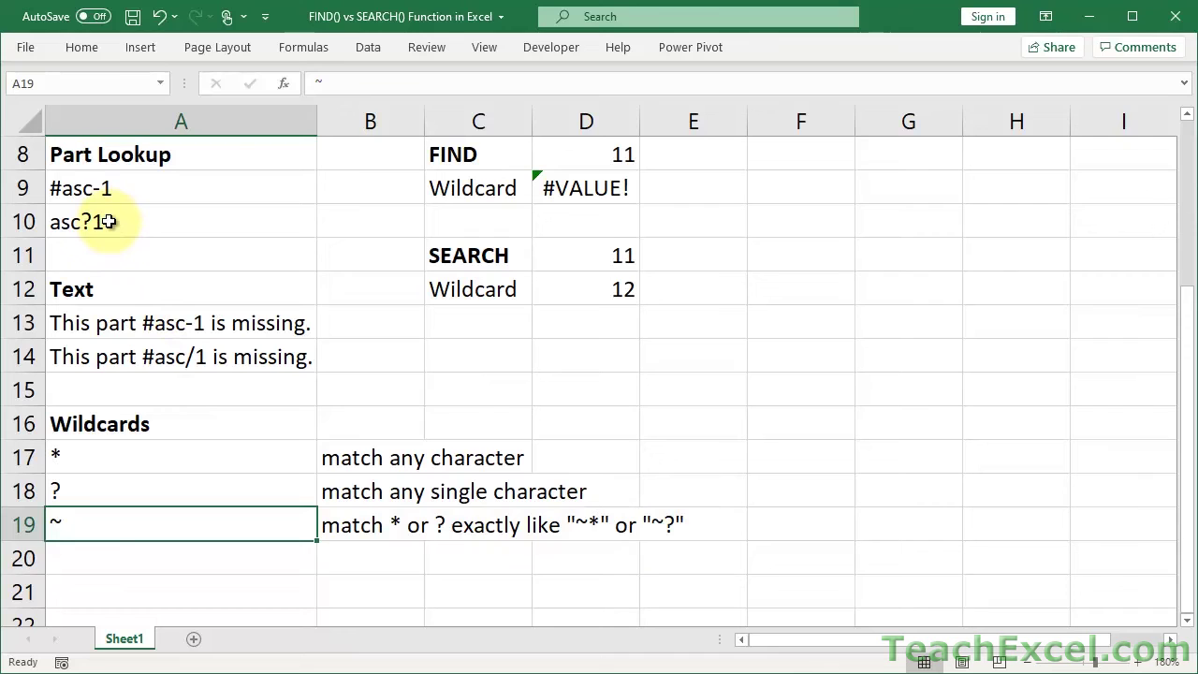
# Step: Examine the part lookup text in A9 and the cells referenced by the FIND formula in D8
pyautogui.click(89, 184)
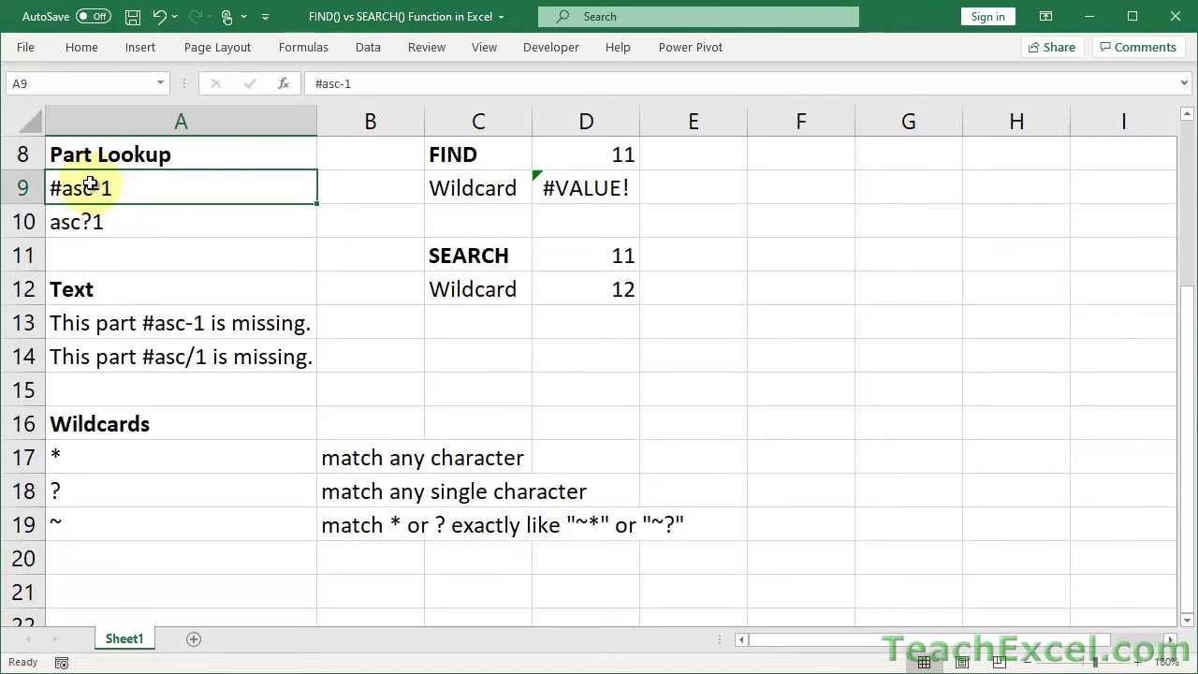
pyautogui.click(579, 143)
pyautogui.doubleClick(578, 143)
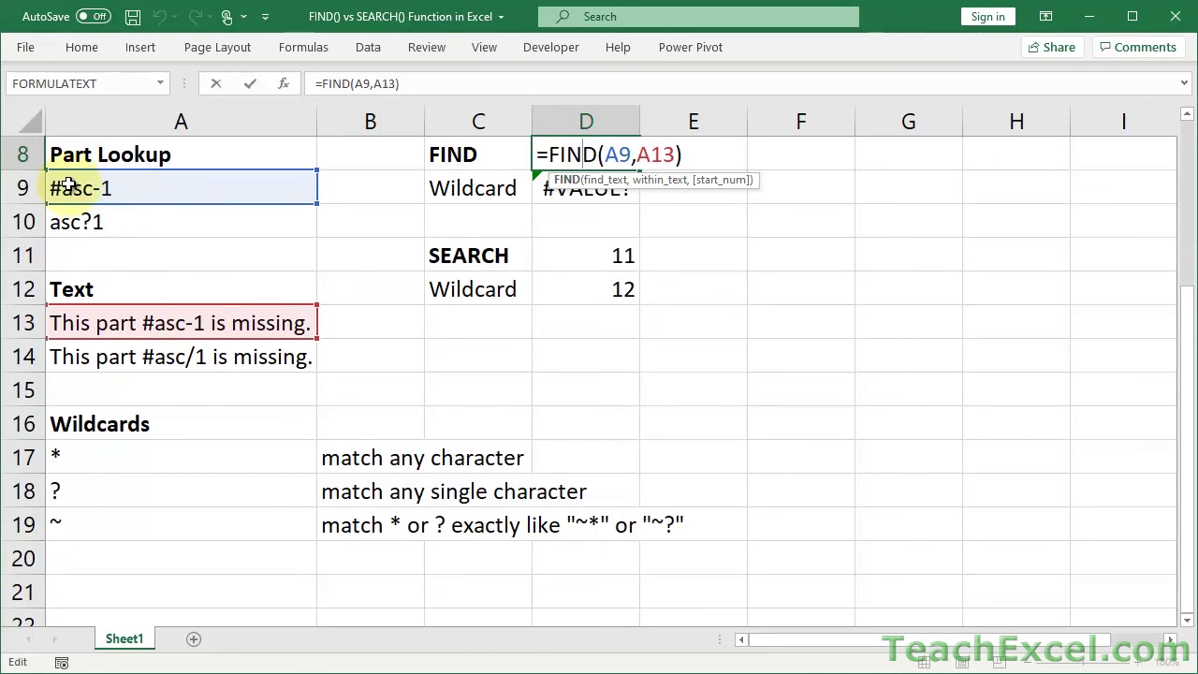
pyautogui.press('Return')
pyautogui.click(570, 158)
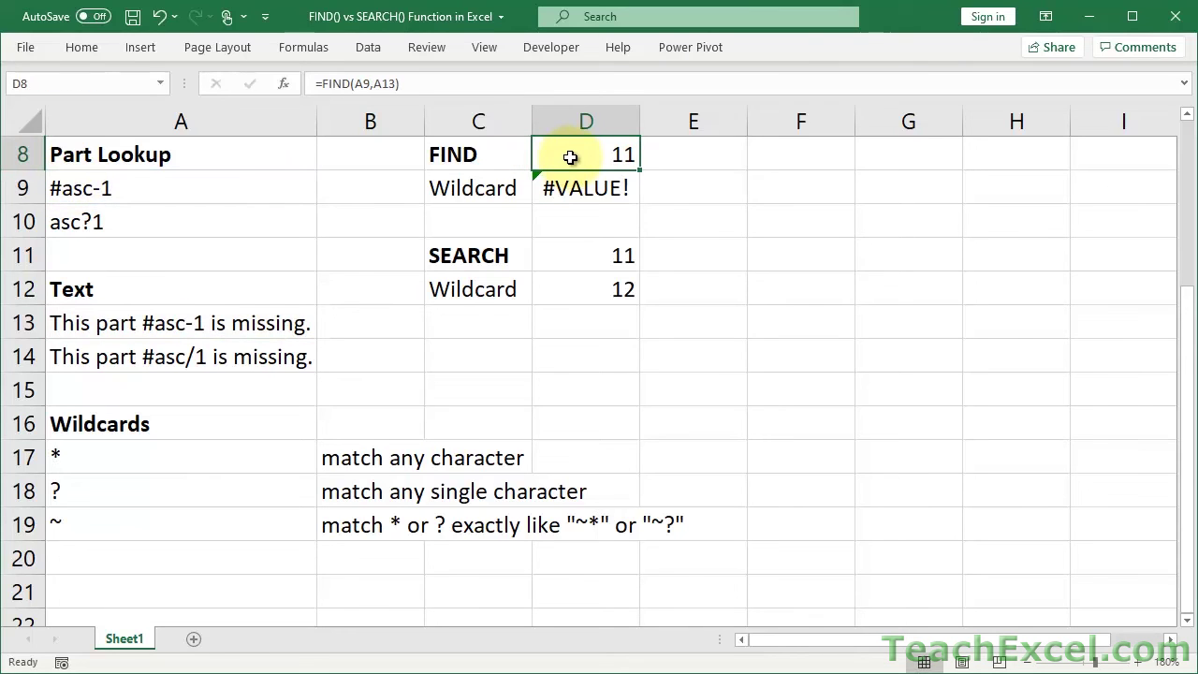
# Step: Check the cells referenced by the SEARCH formula in D11, and change the wildcard lookup text in A10 to #asc?1
pyautogui.doubleClick(556, 251)
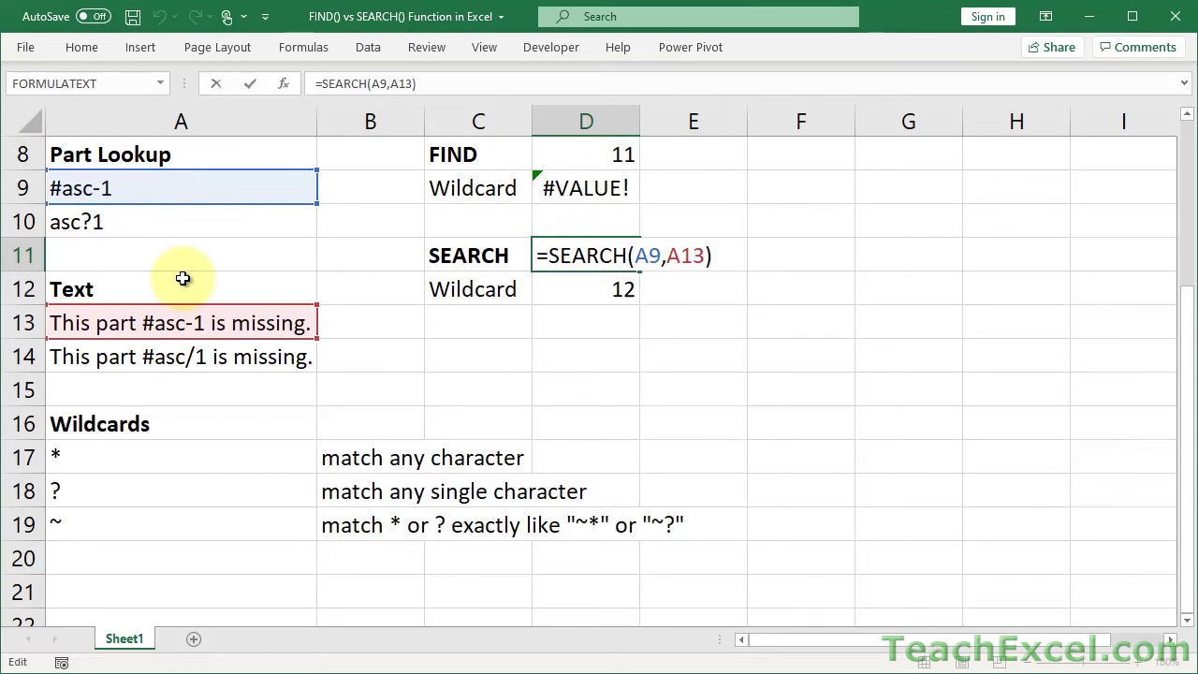
pyautogui.press('Return')
pyautogui.doubleClick(53, 221)
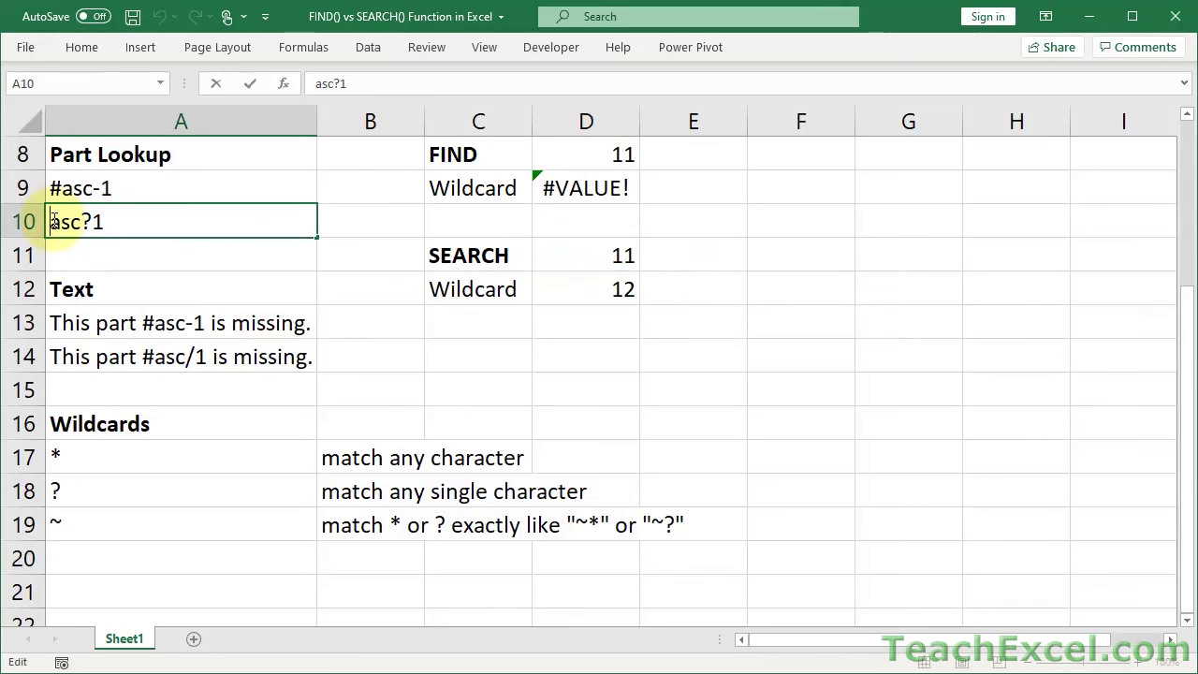
pyautogui.write('#')
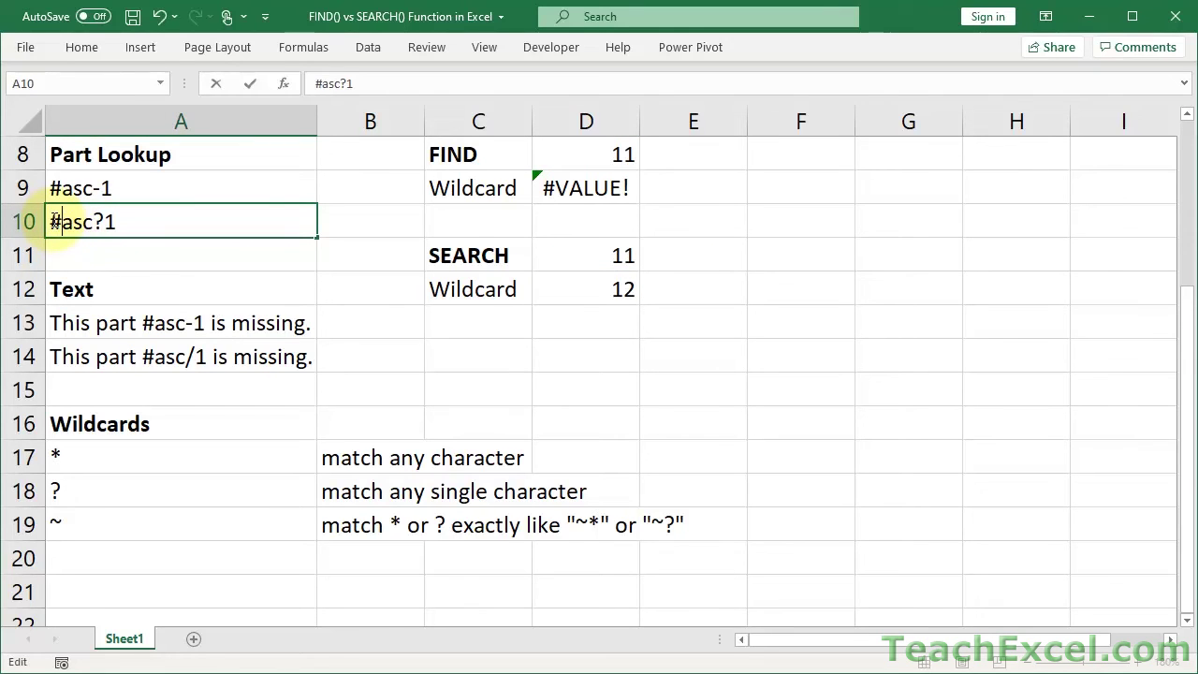
pyautogui.press('Return')
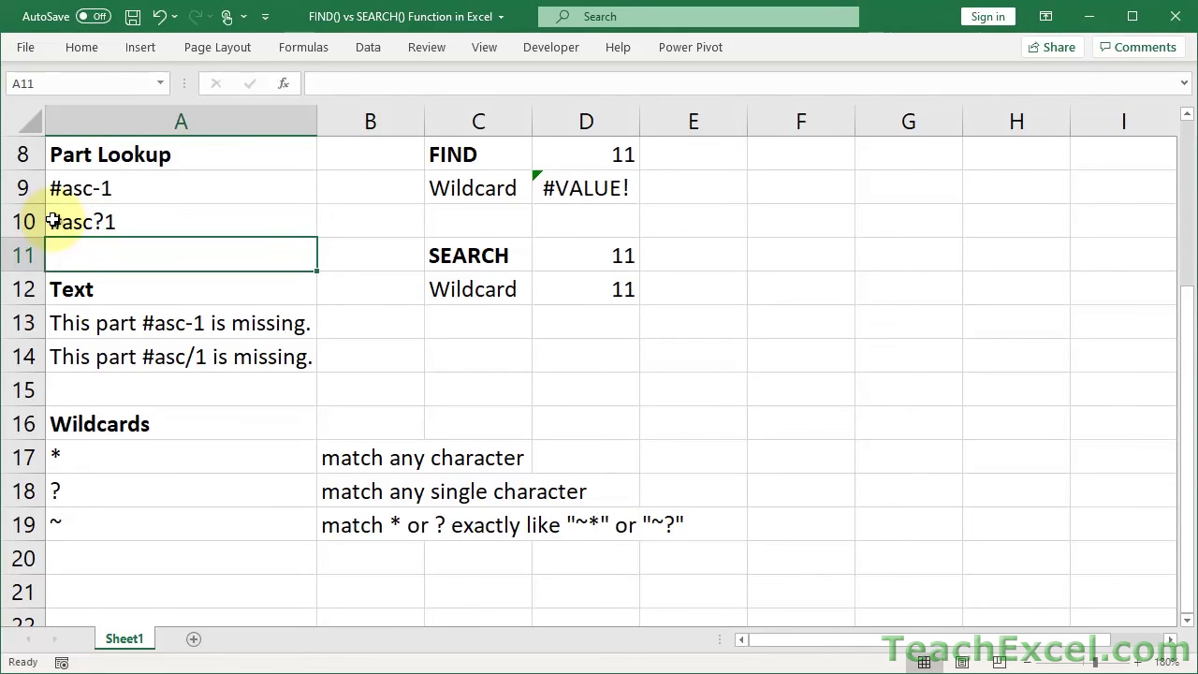
# Step: Examine the lookup text in A10 and the cells referenced by the wildcard FIND formula in D9 and SEARCH formula in D12
pyautogui.click(190, 227)
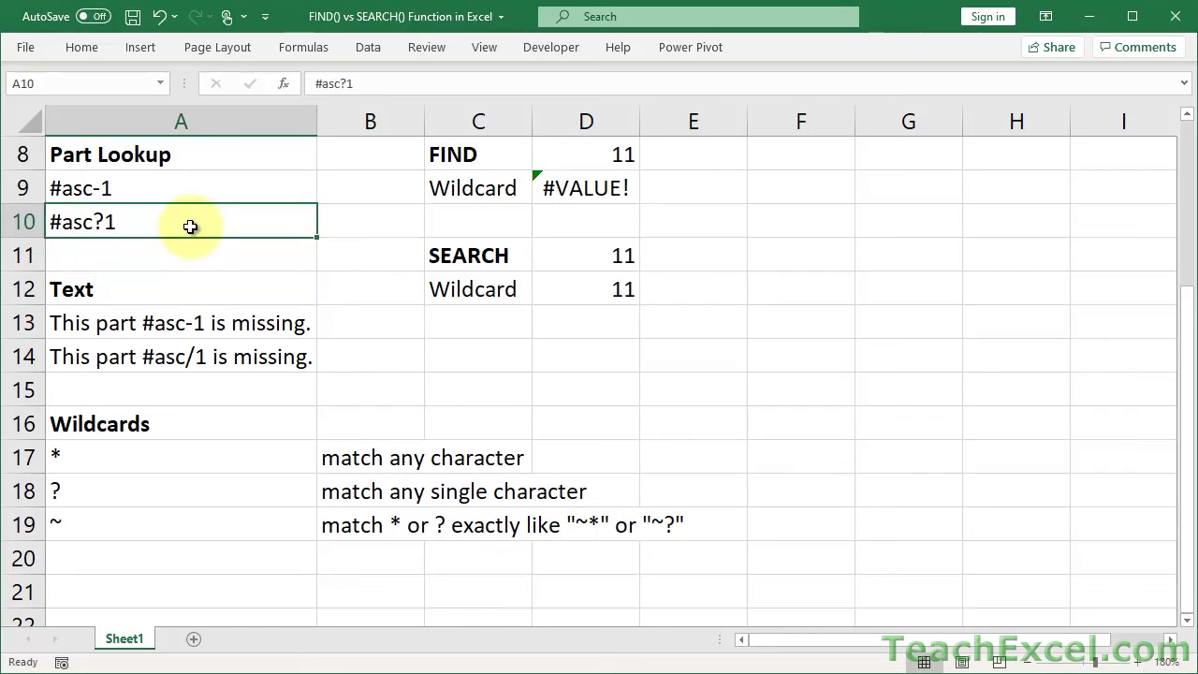
pyautogui.click(601, 189)
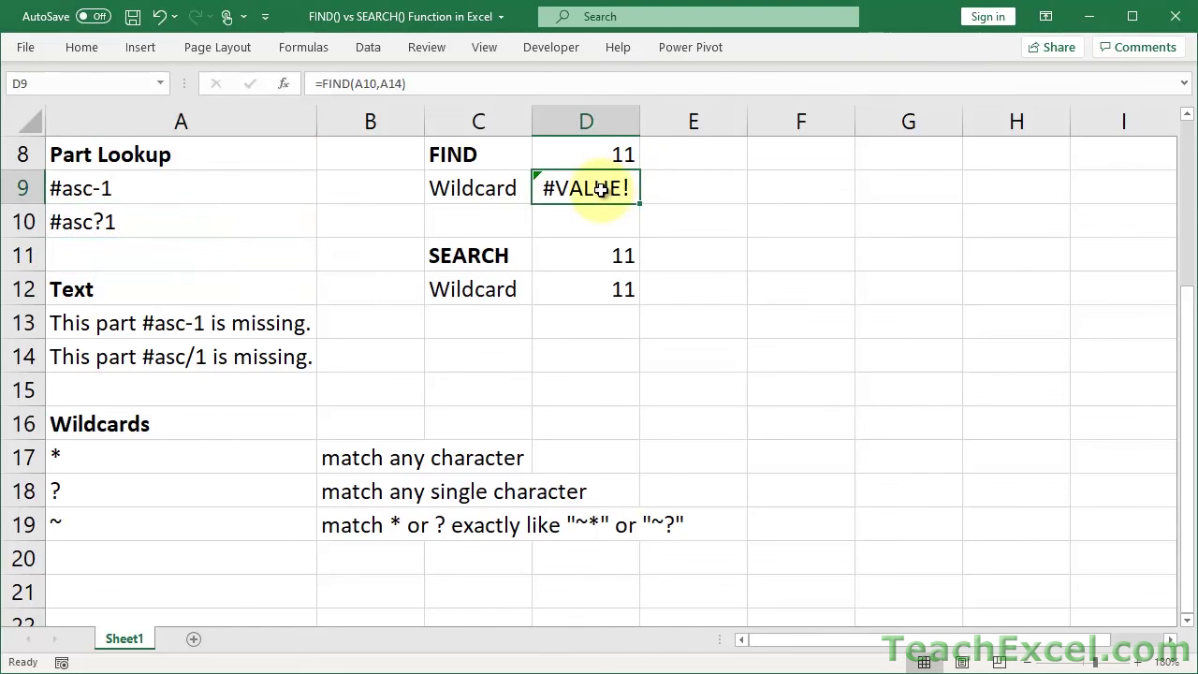
pyautogui.doubleClick(601, 189)
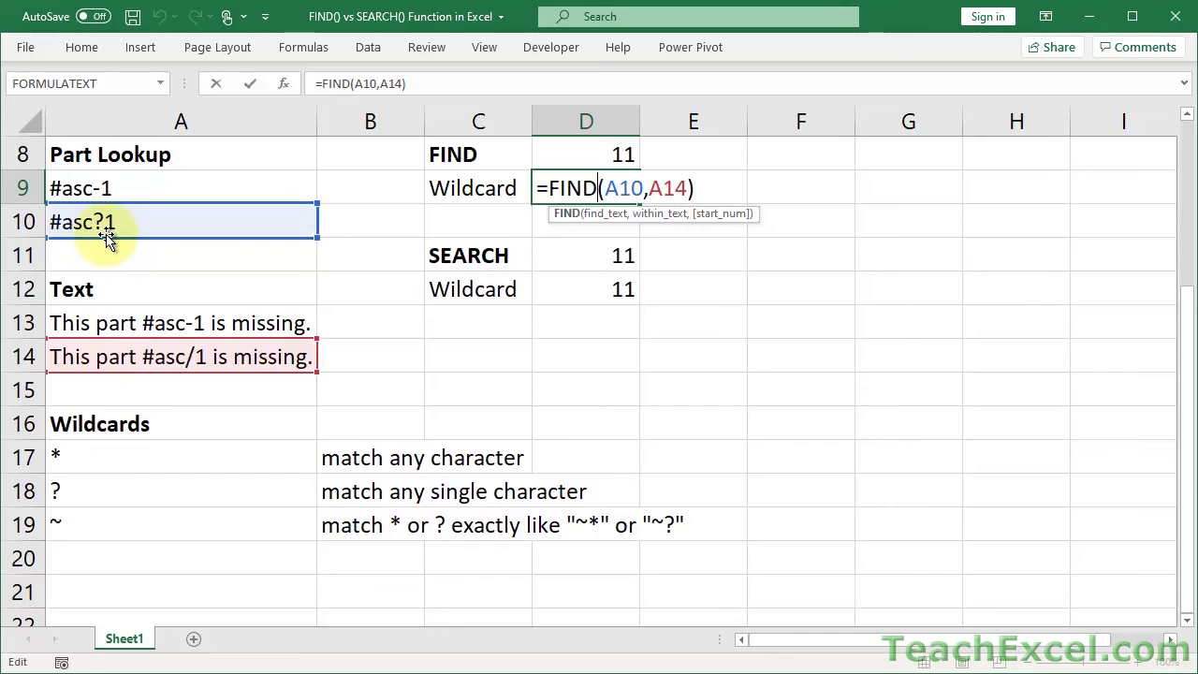
pyautogui.press('Return')
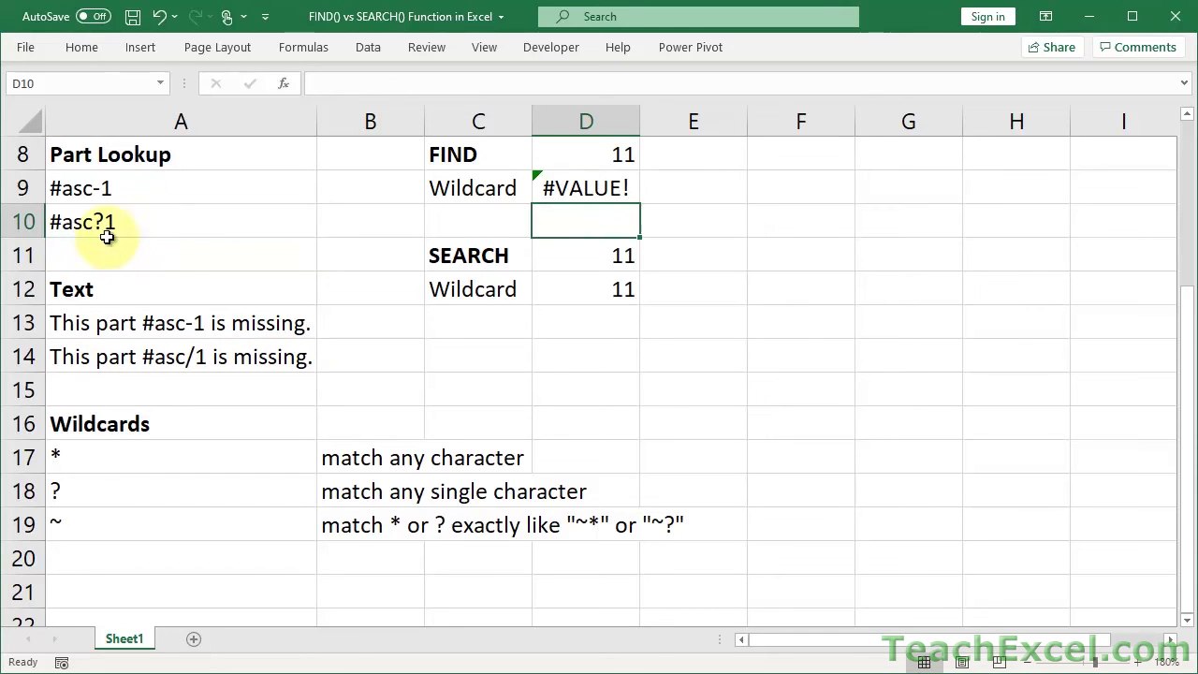
pyautogui.doubleClick(565, 292)
pyautogui.click(564, 292)
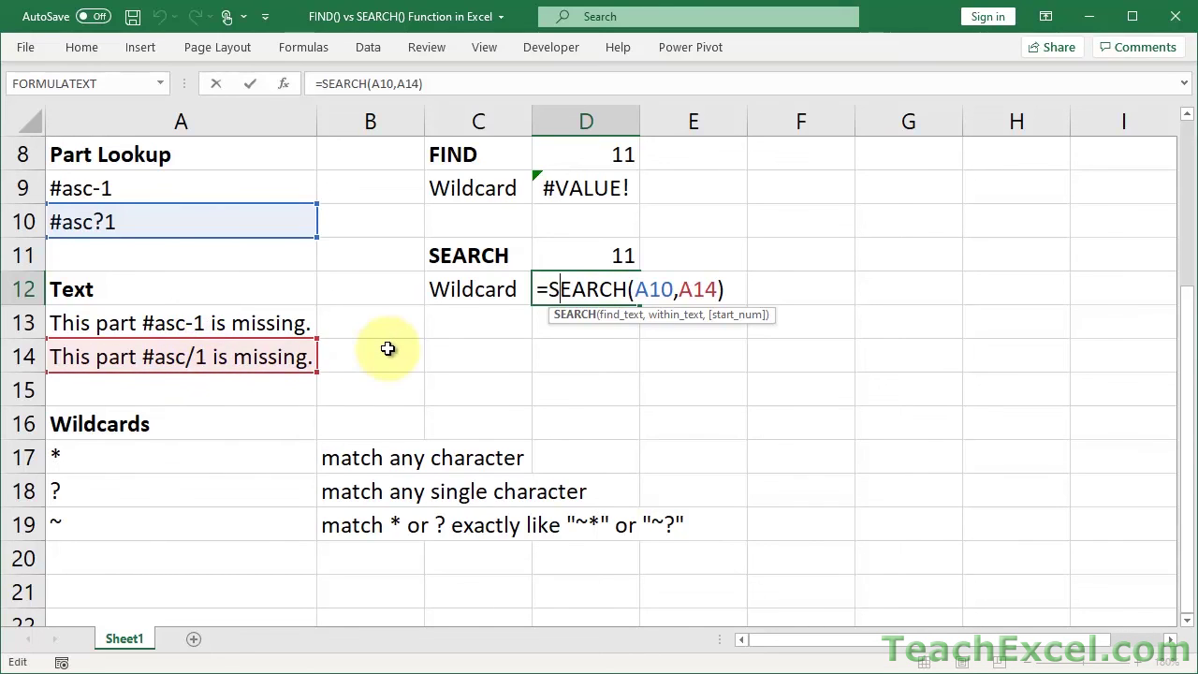
pyautogui.press('Return')
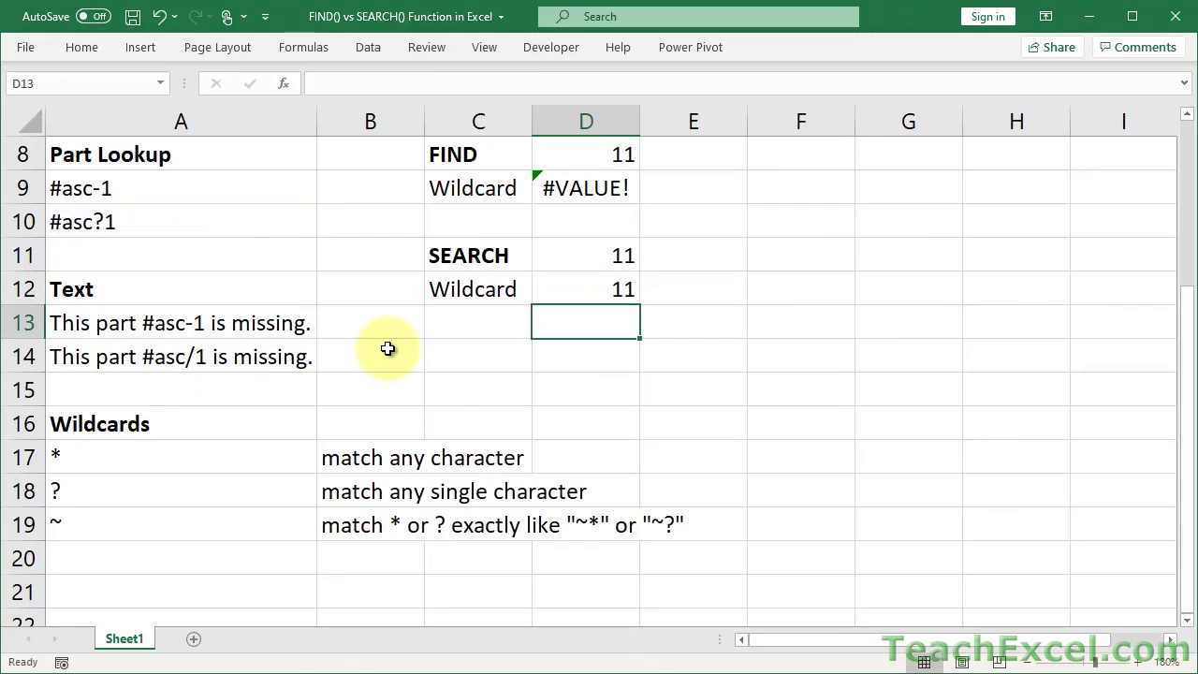
# Step: Replace the slash in A14's part number with k so the text reads "This part #asck1 is missing."
pyautogui.doubleClick(192, 360)
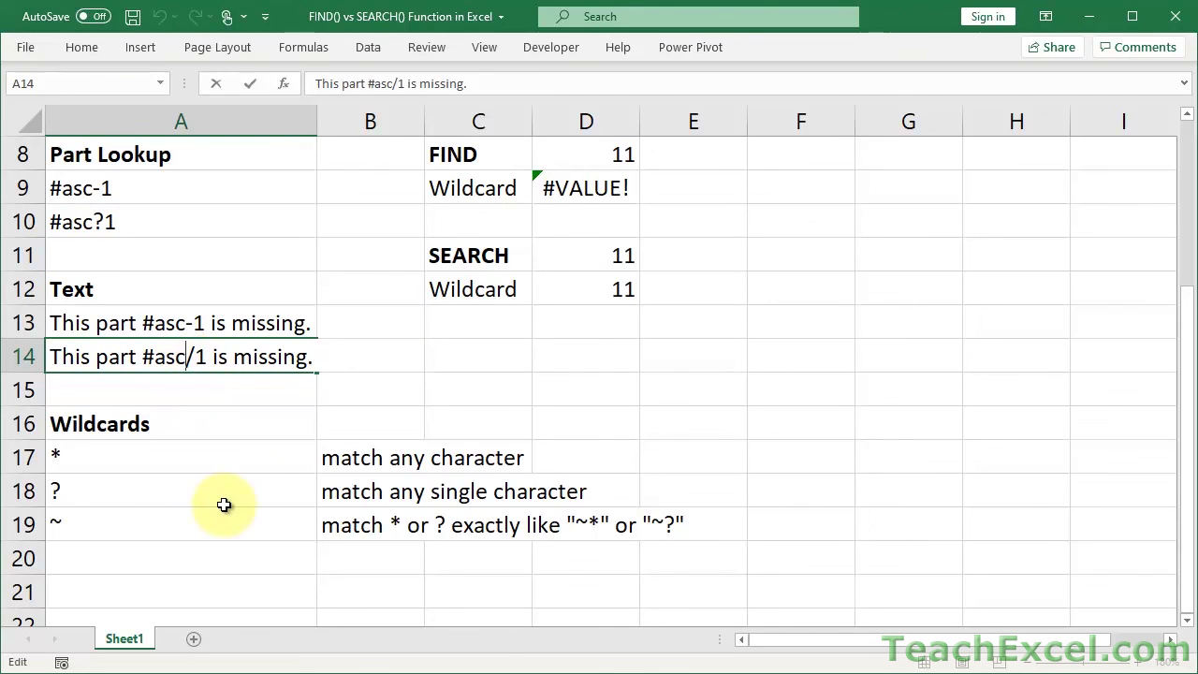
pyautogui.press('BackSpace')
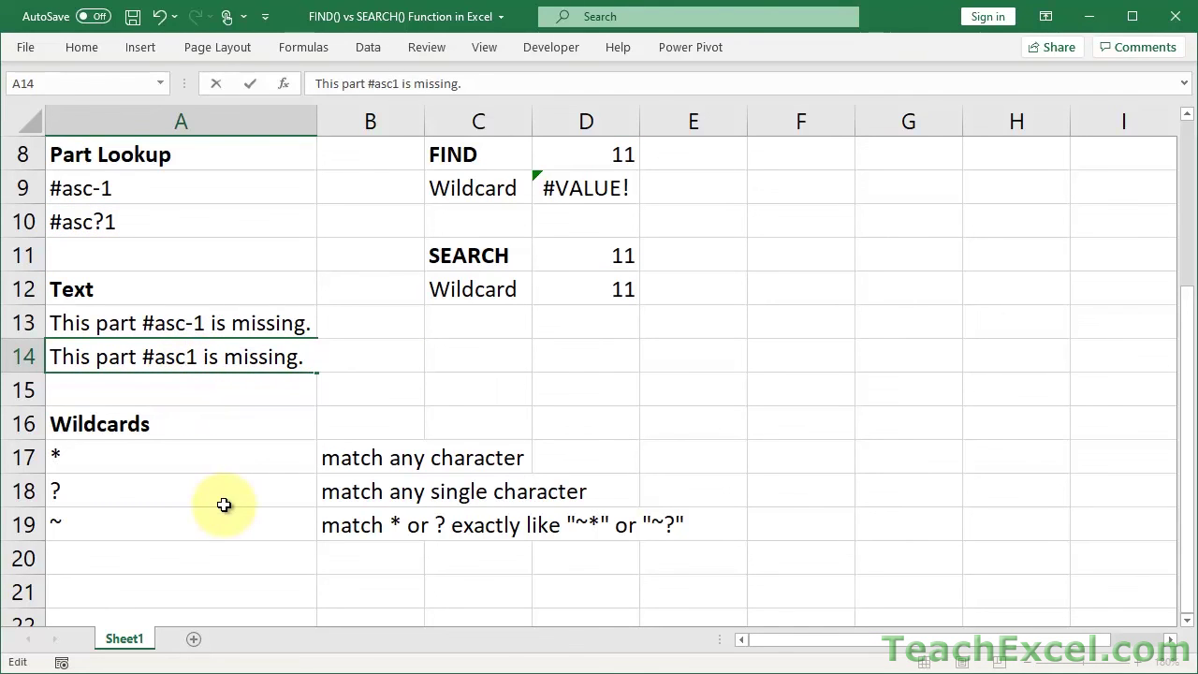
pyautogui.write('k')
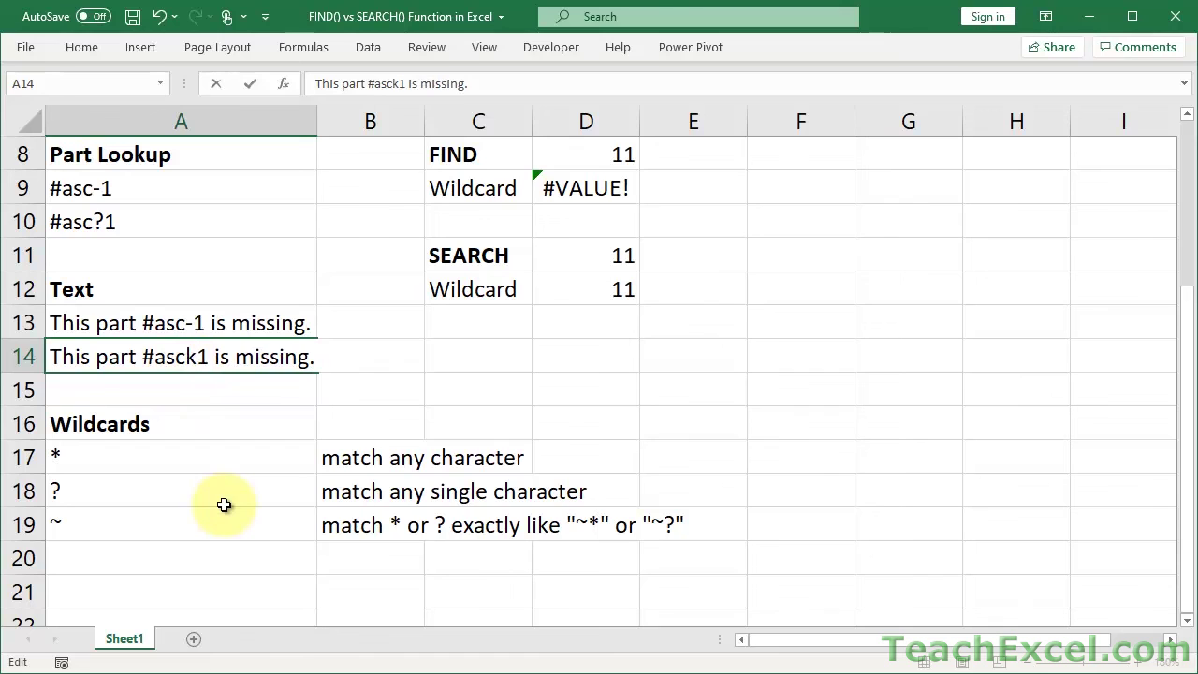
pyautogui.press('Return')
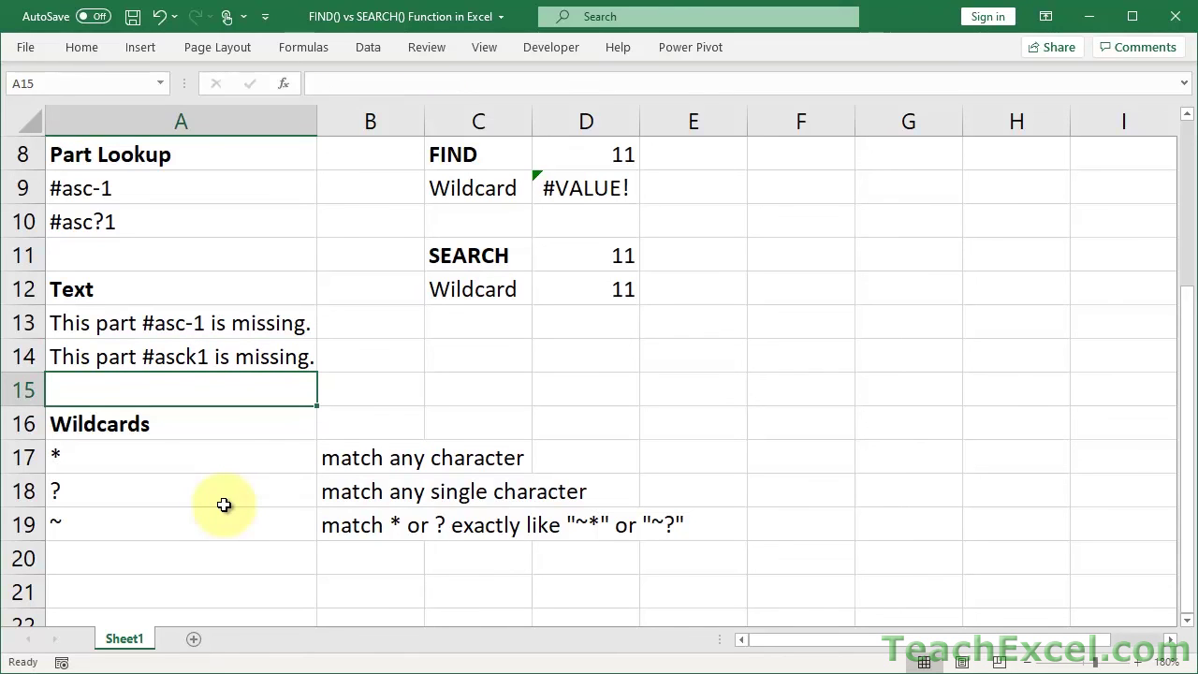
# Step: Replace the k in A14's part number with a hyphen so the text reads "This part #asc-1 is missing."
pyautogui.doubleClick(192, 357)
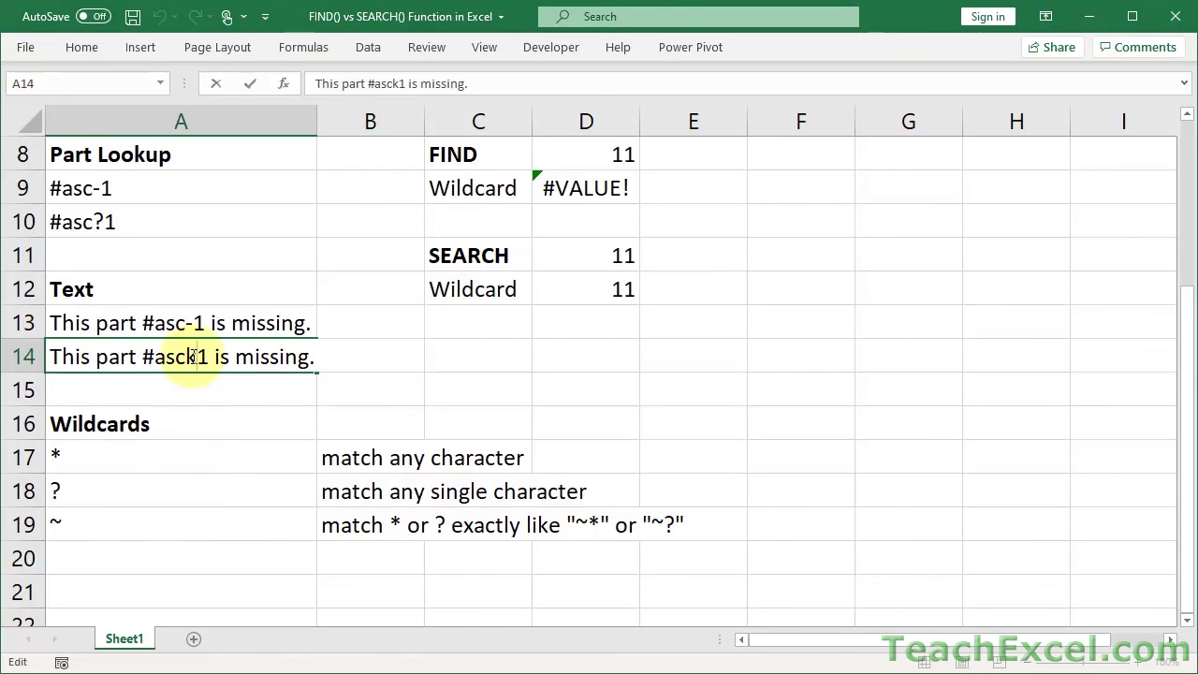
pyautogui.press('Delete')
pyautogui.write('-')
pyautogui.press('Return')
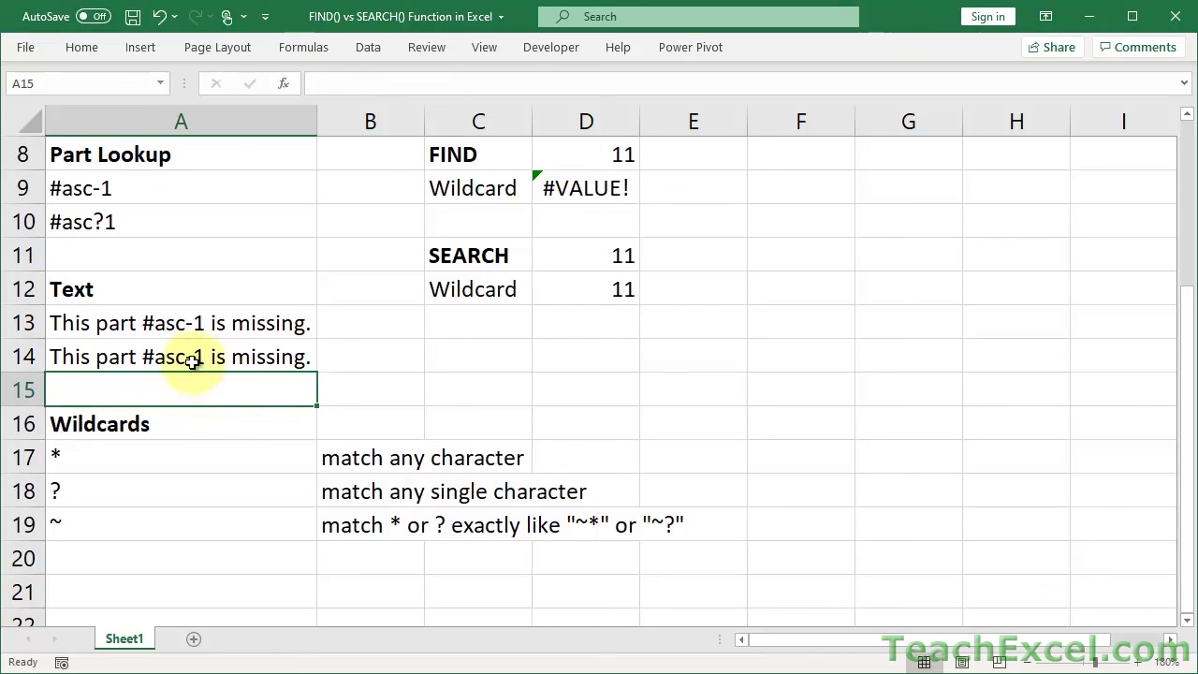
# Step: Add a second hyphen to the part number in A14, making it #asc--1, and check the wildcard SEARCH formula in D12
pyautogui.doubleClick(192, 362)
pyautogui.write('-')
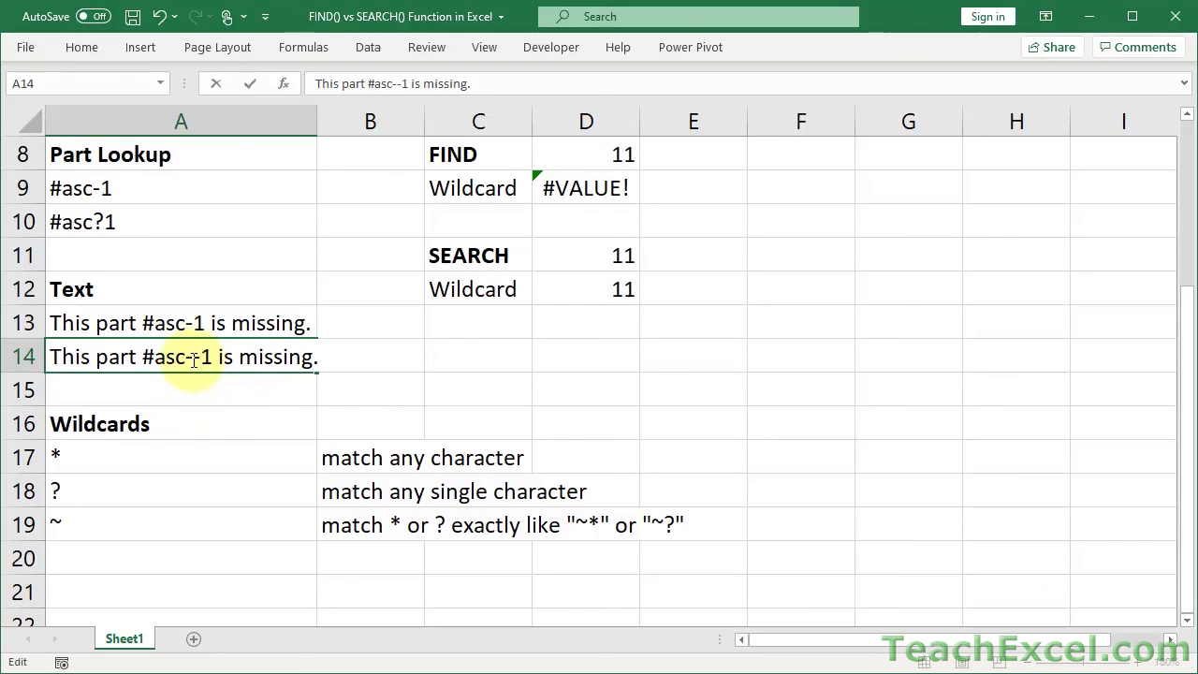
pyautogui.press('Return')
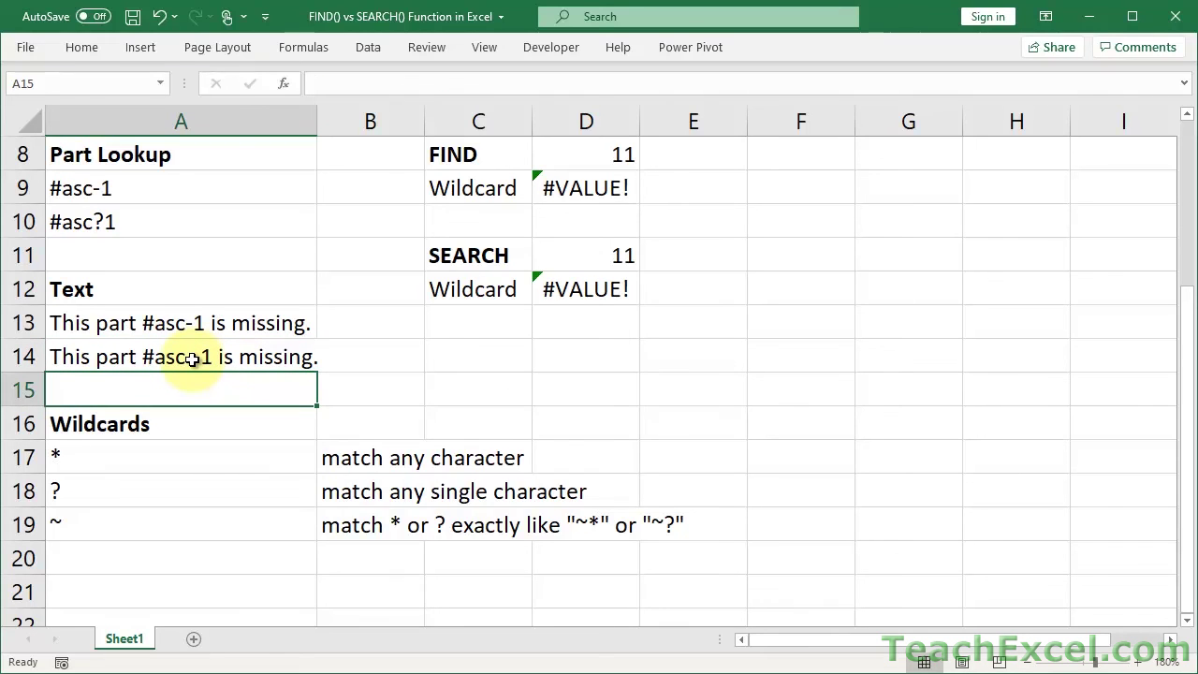
pyautogui.click(583, 292)
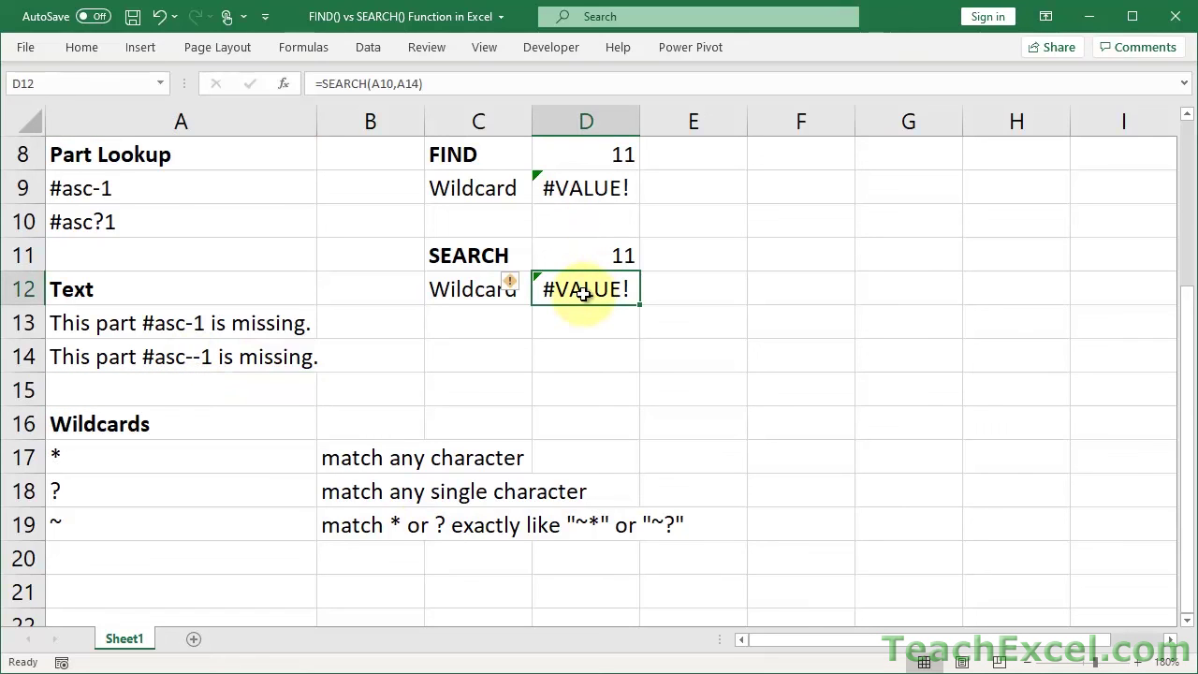
# Step: Replace the ? wildcard in the A10 lookup text with * so it reads #asc*1
pyautogui.doubleClick(105, 222)
pyautogui.press('BackSpace')
pyautogui.write('*')
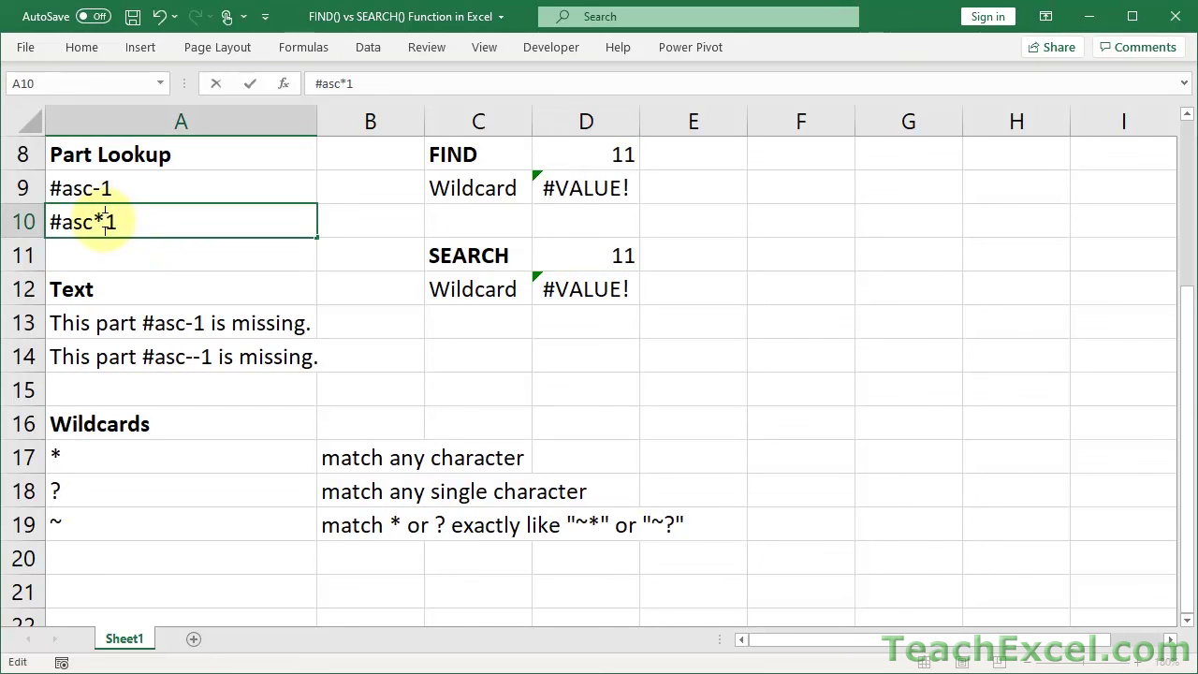
pyautogui.press('Return')
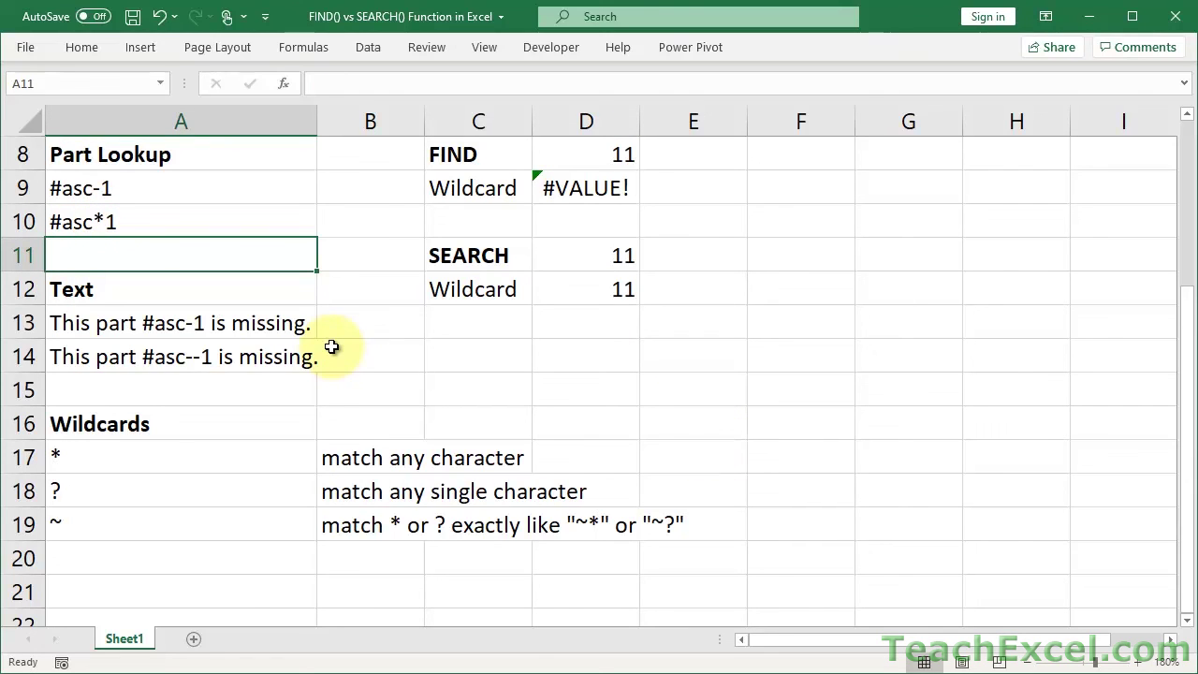
# Step: Undo the asterisk change in A10 and the three part number edits in A14, and select A10
pyautogui.hotkey('ctrl', 'z')
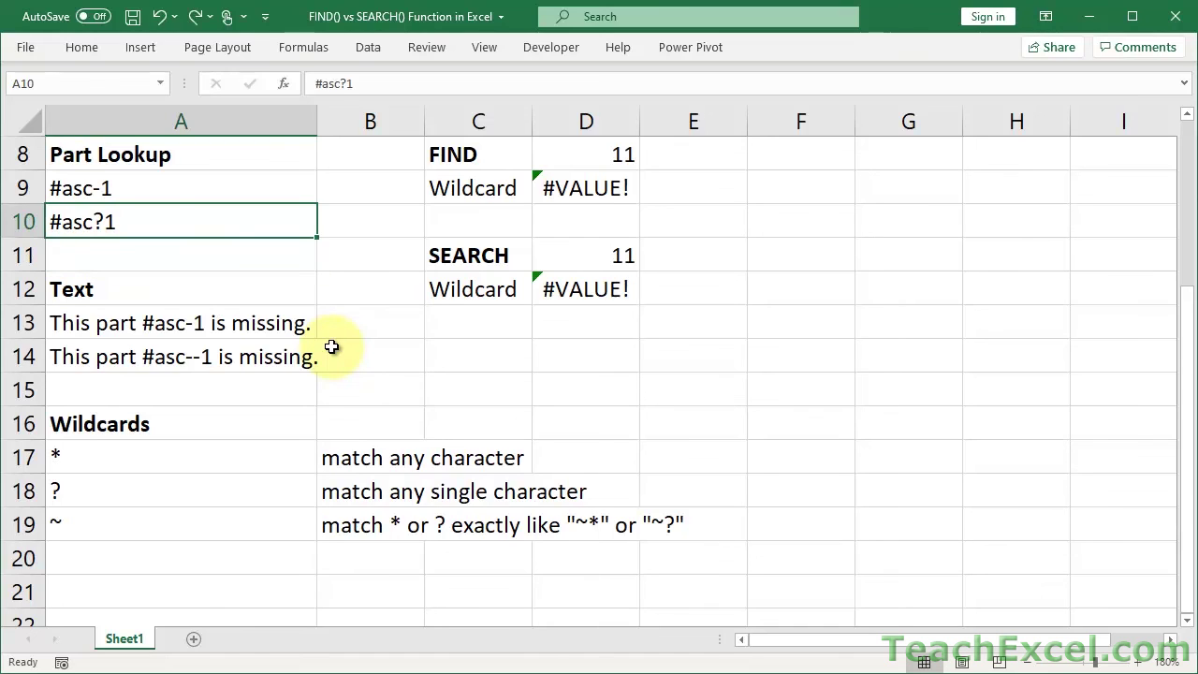
pyautogui.hotkey('ctrl', 'z')
pyautogui.hotkey('ctrl', 'z')
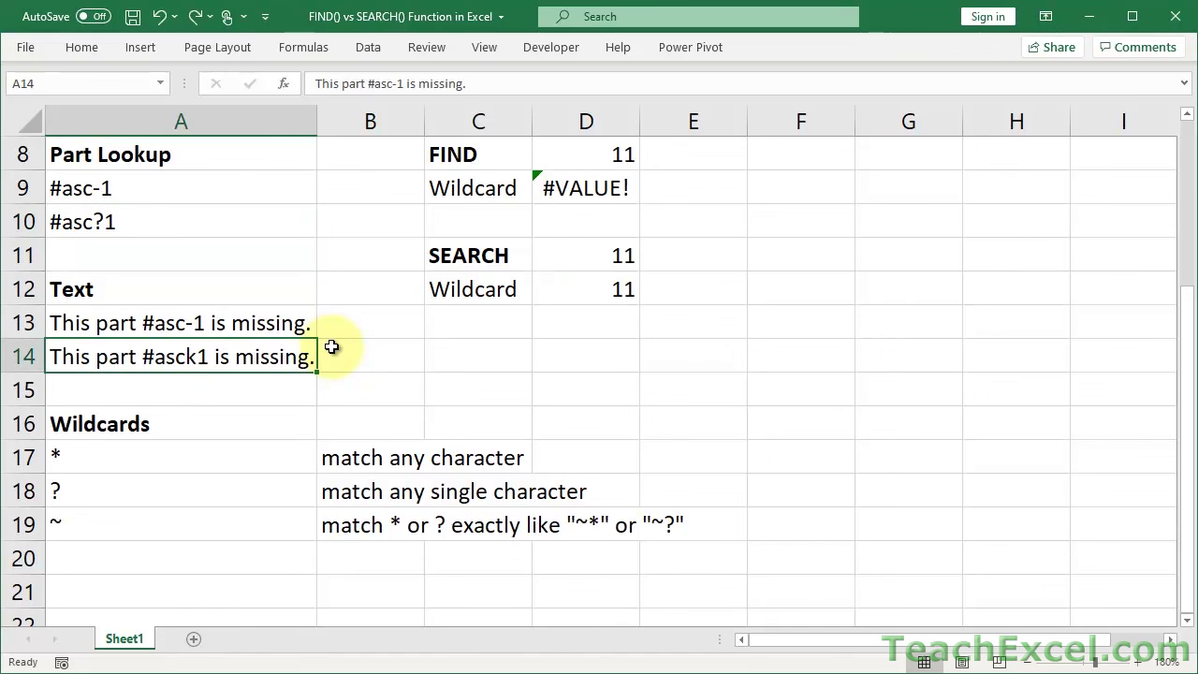
pyautogui.hotkey('ctrl', 'z')
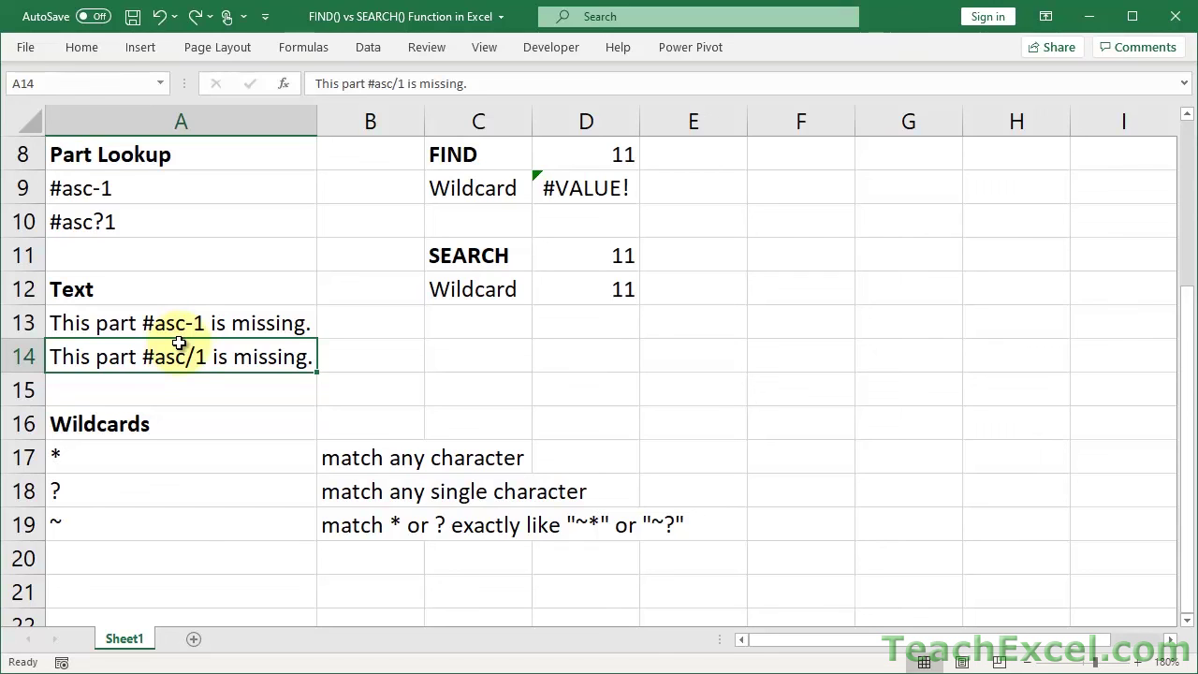
pyautogui.click(139, 225)
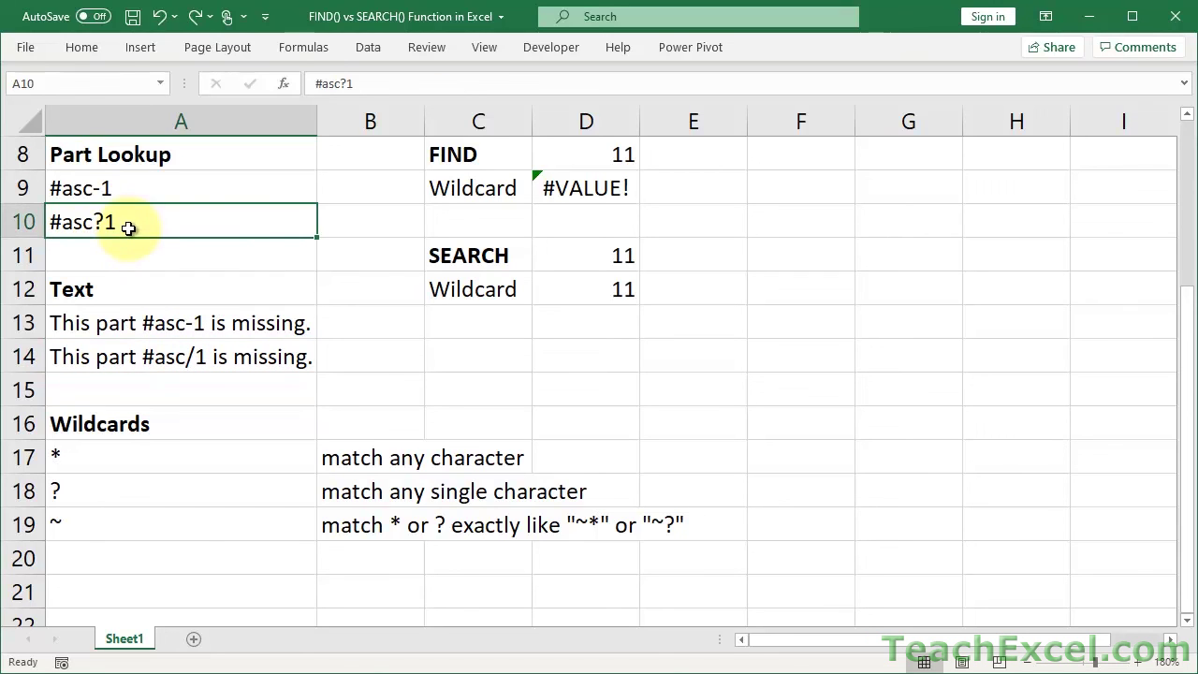